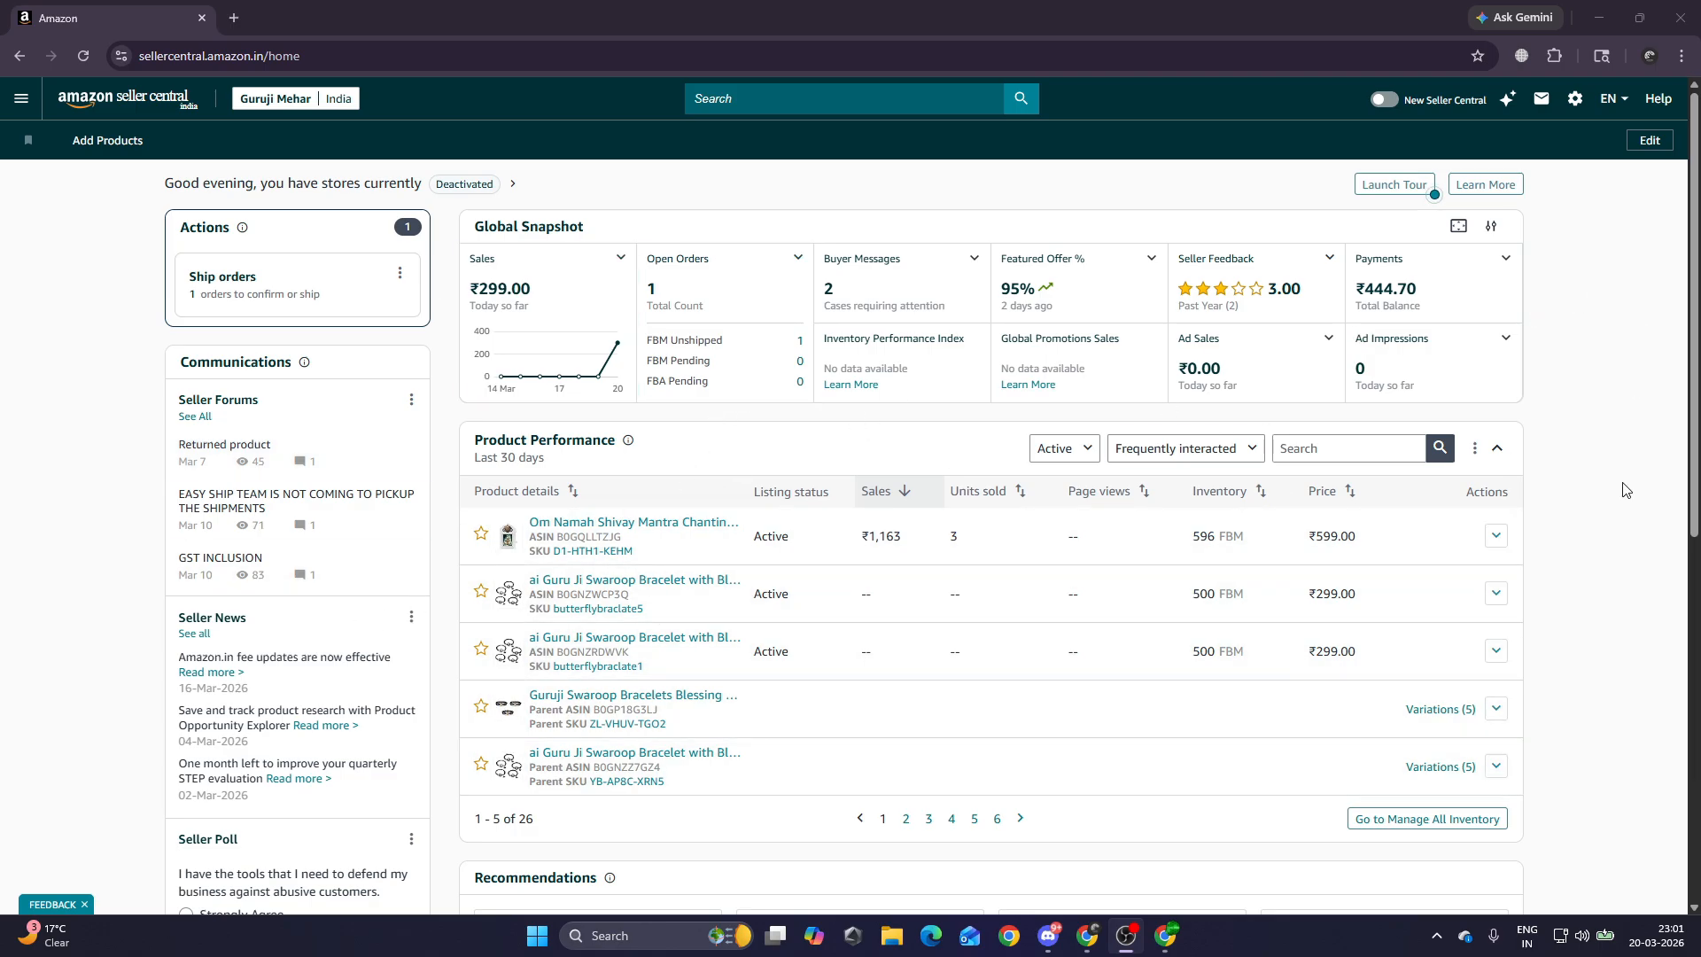
click(1397, 101)
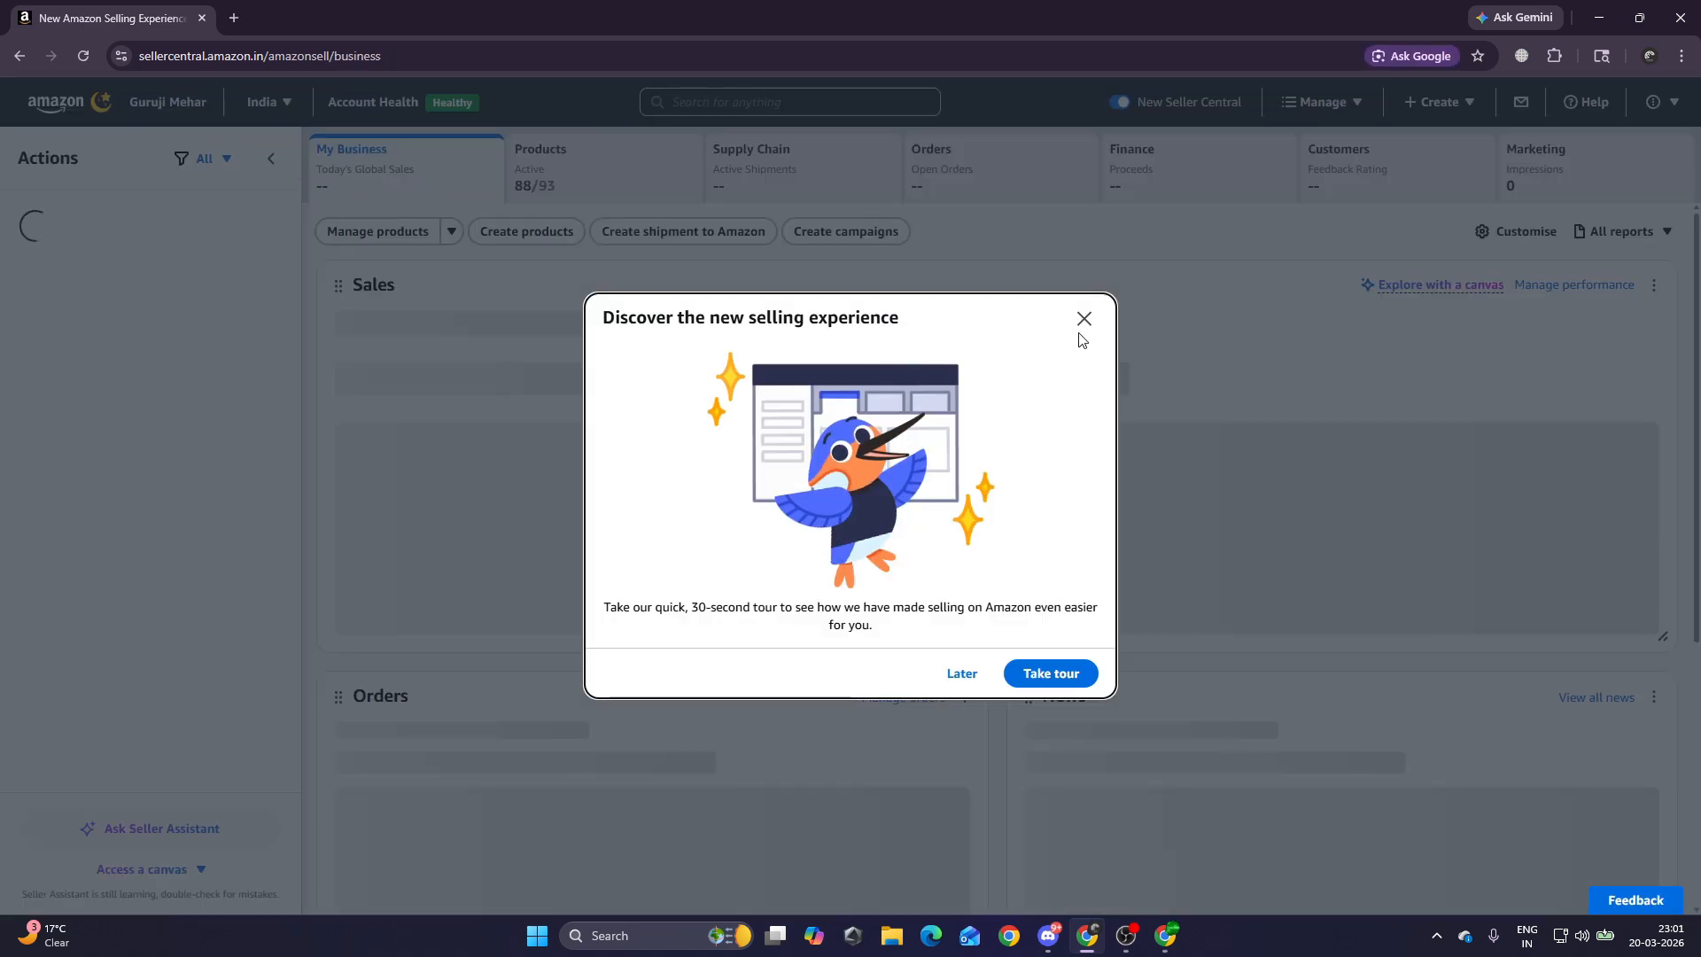
click(1081, 320)
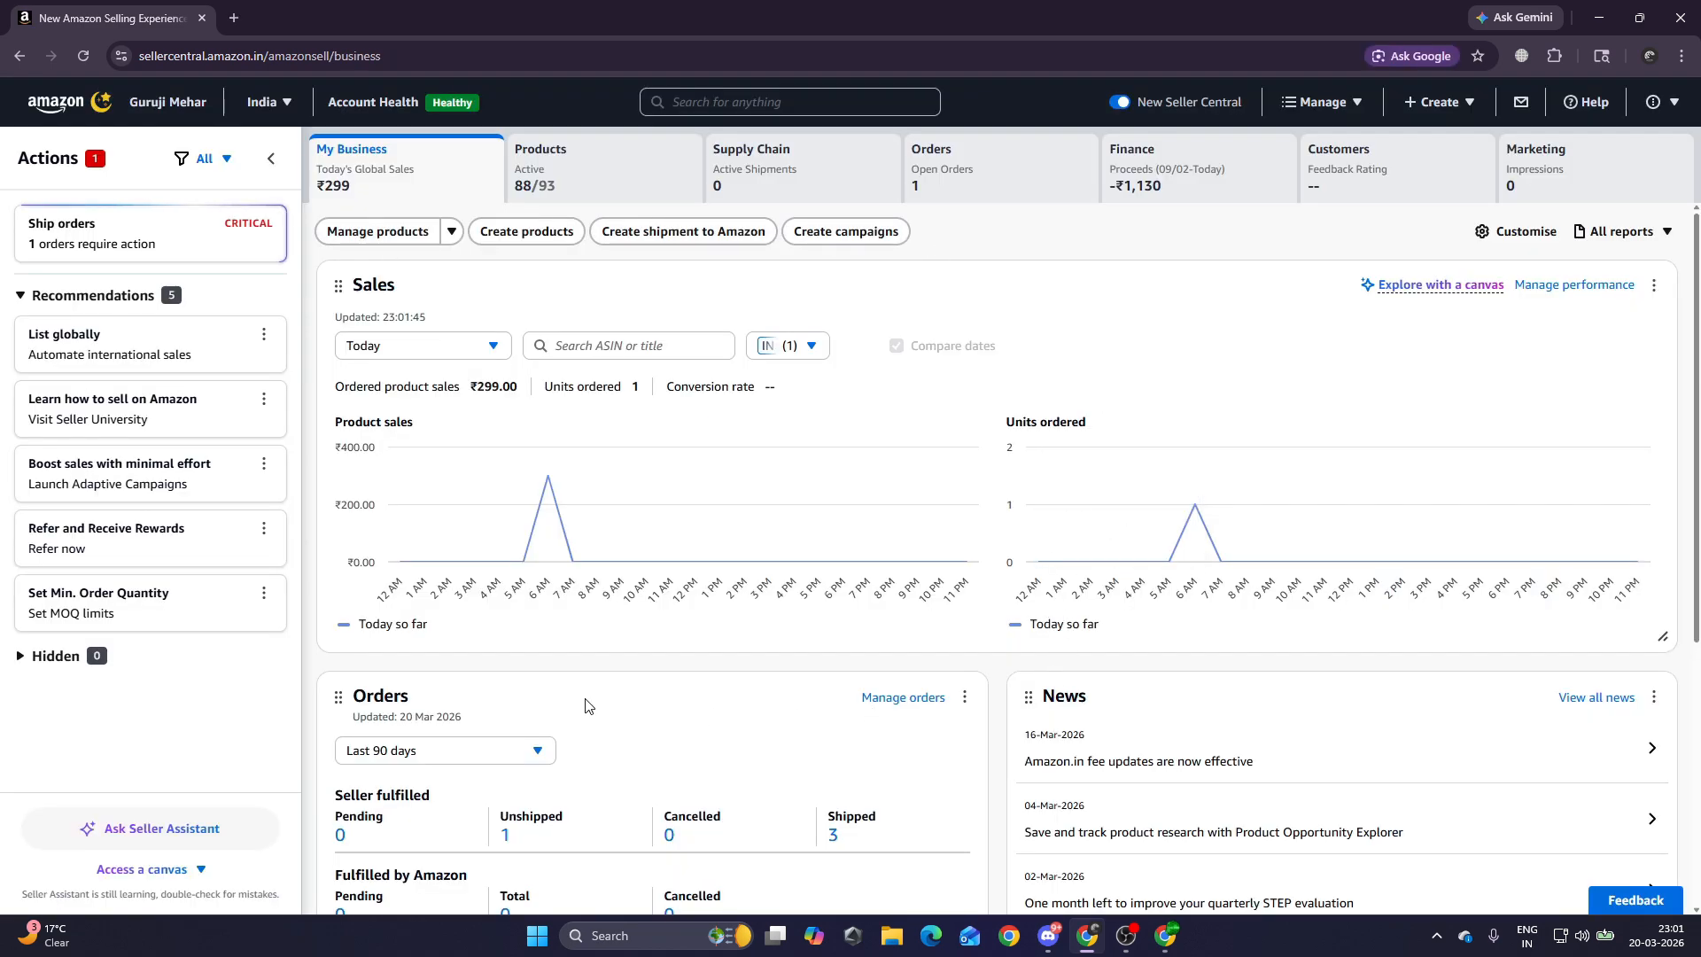
click(1119, 102)
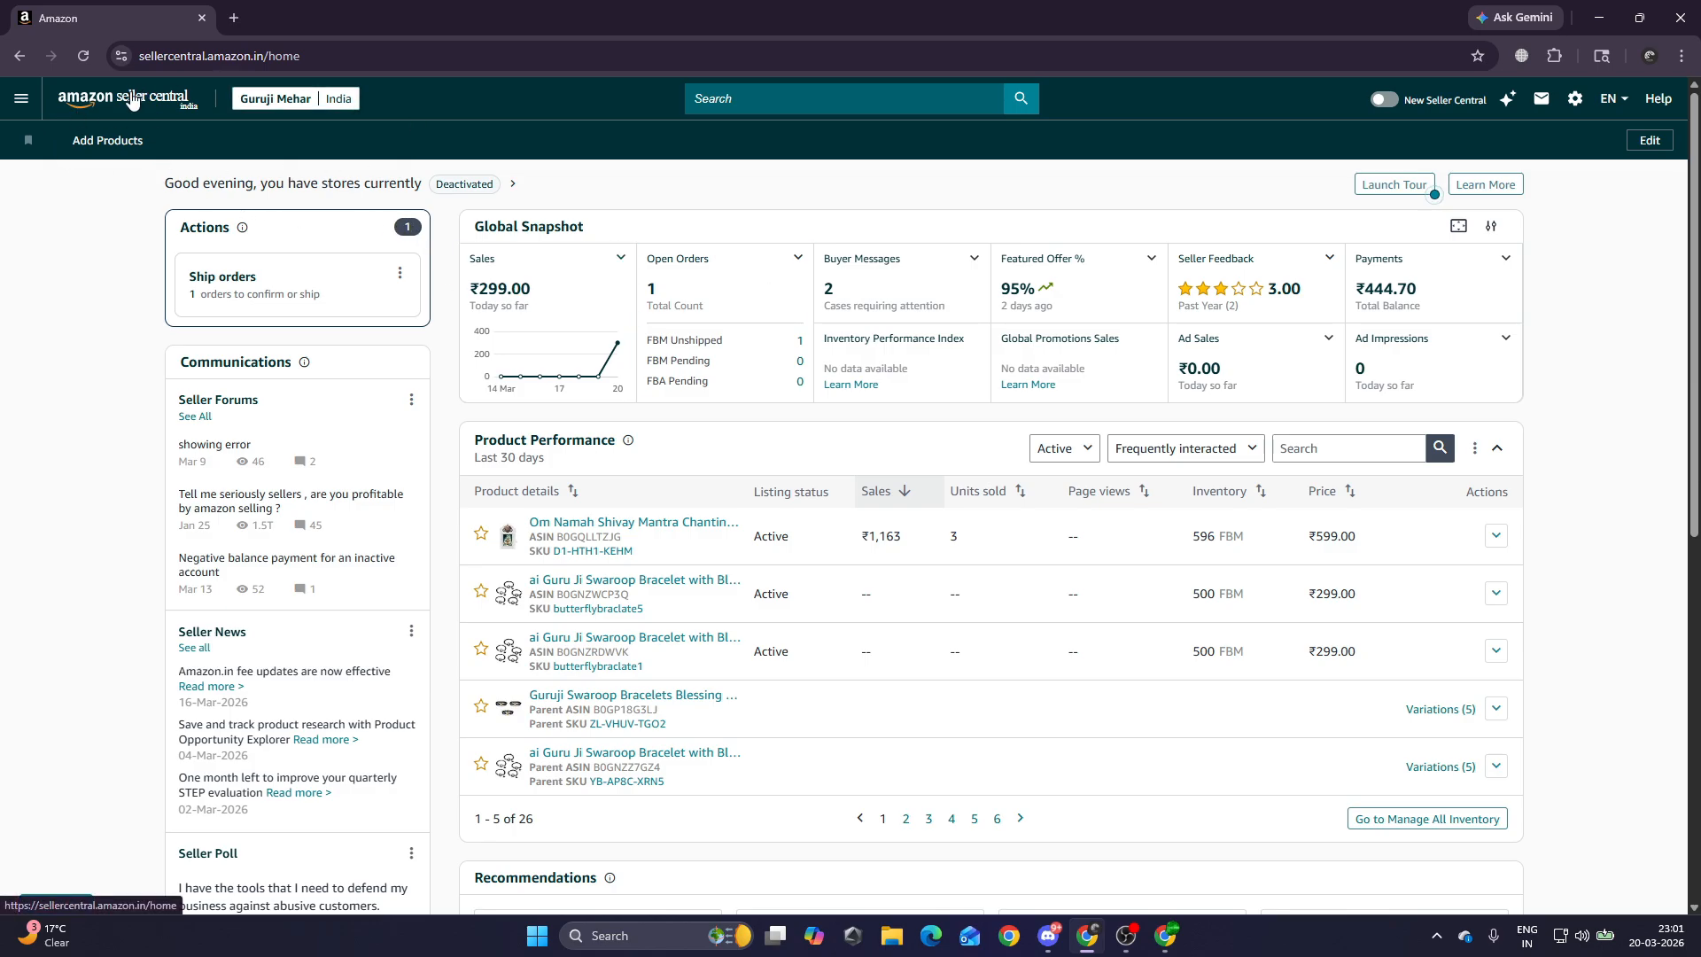
Open the Manage All Inventory page and start adding a product.
click(22, 104)
mouse_move(73, 200)
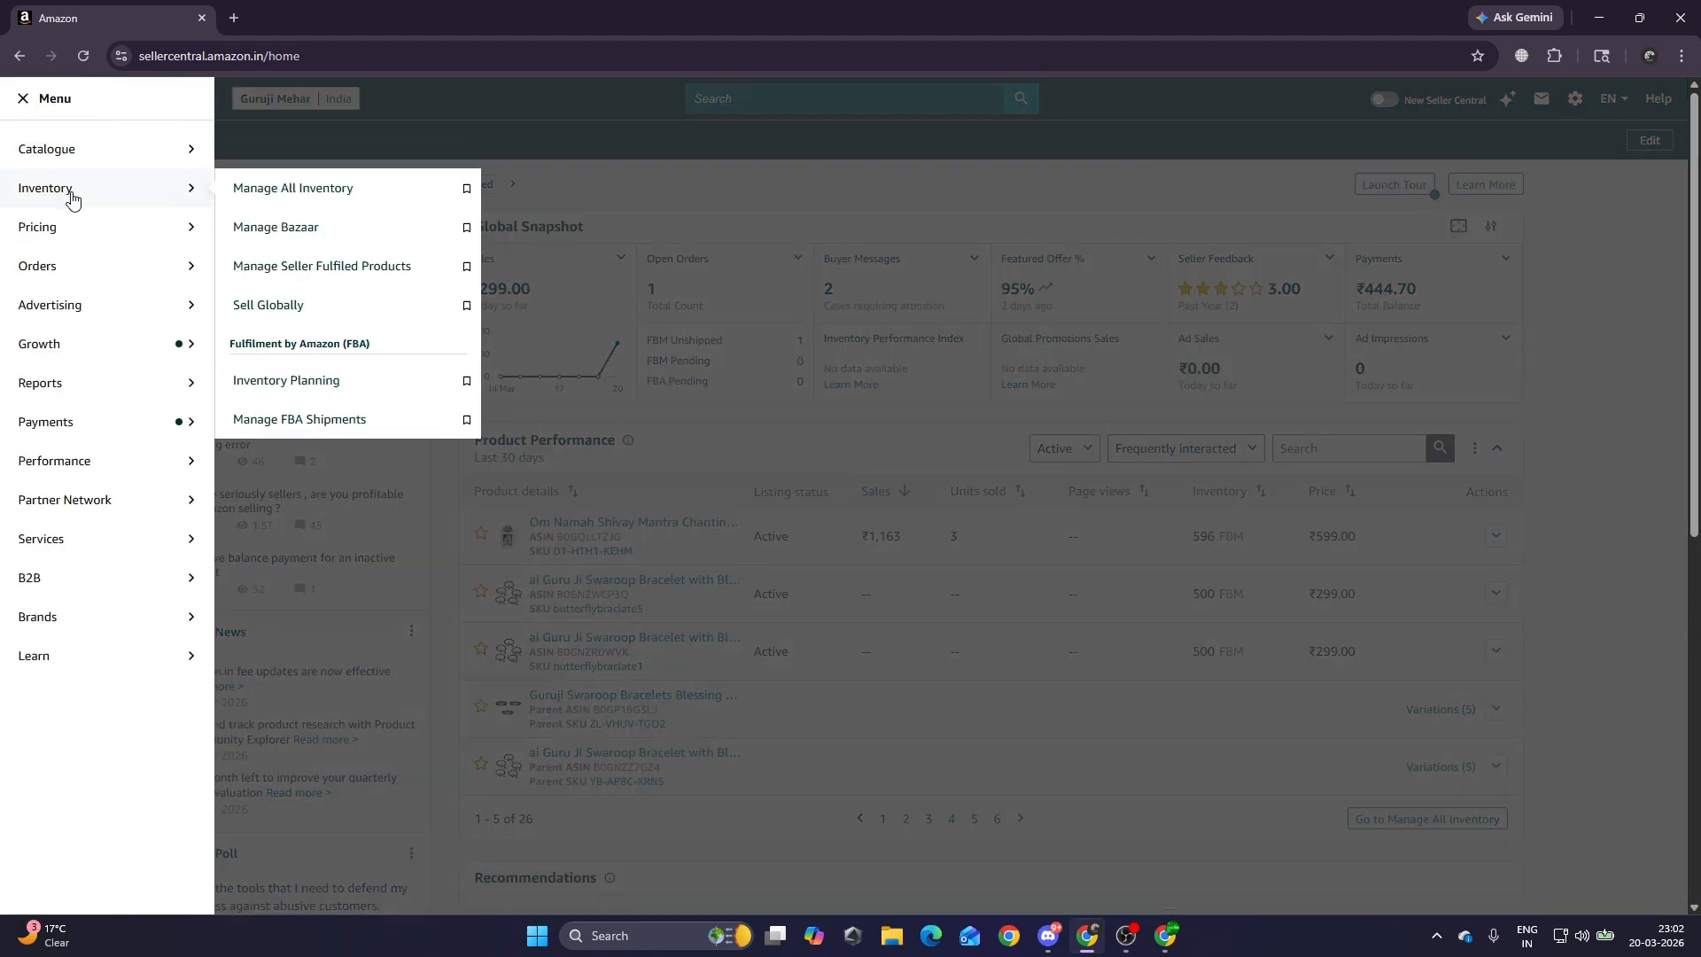
click(314, 211)
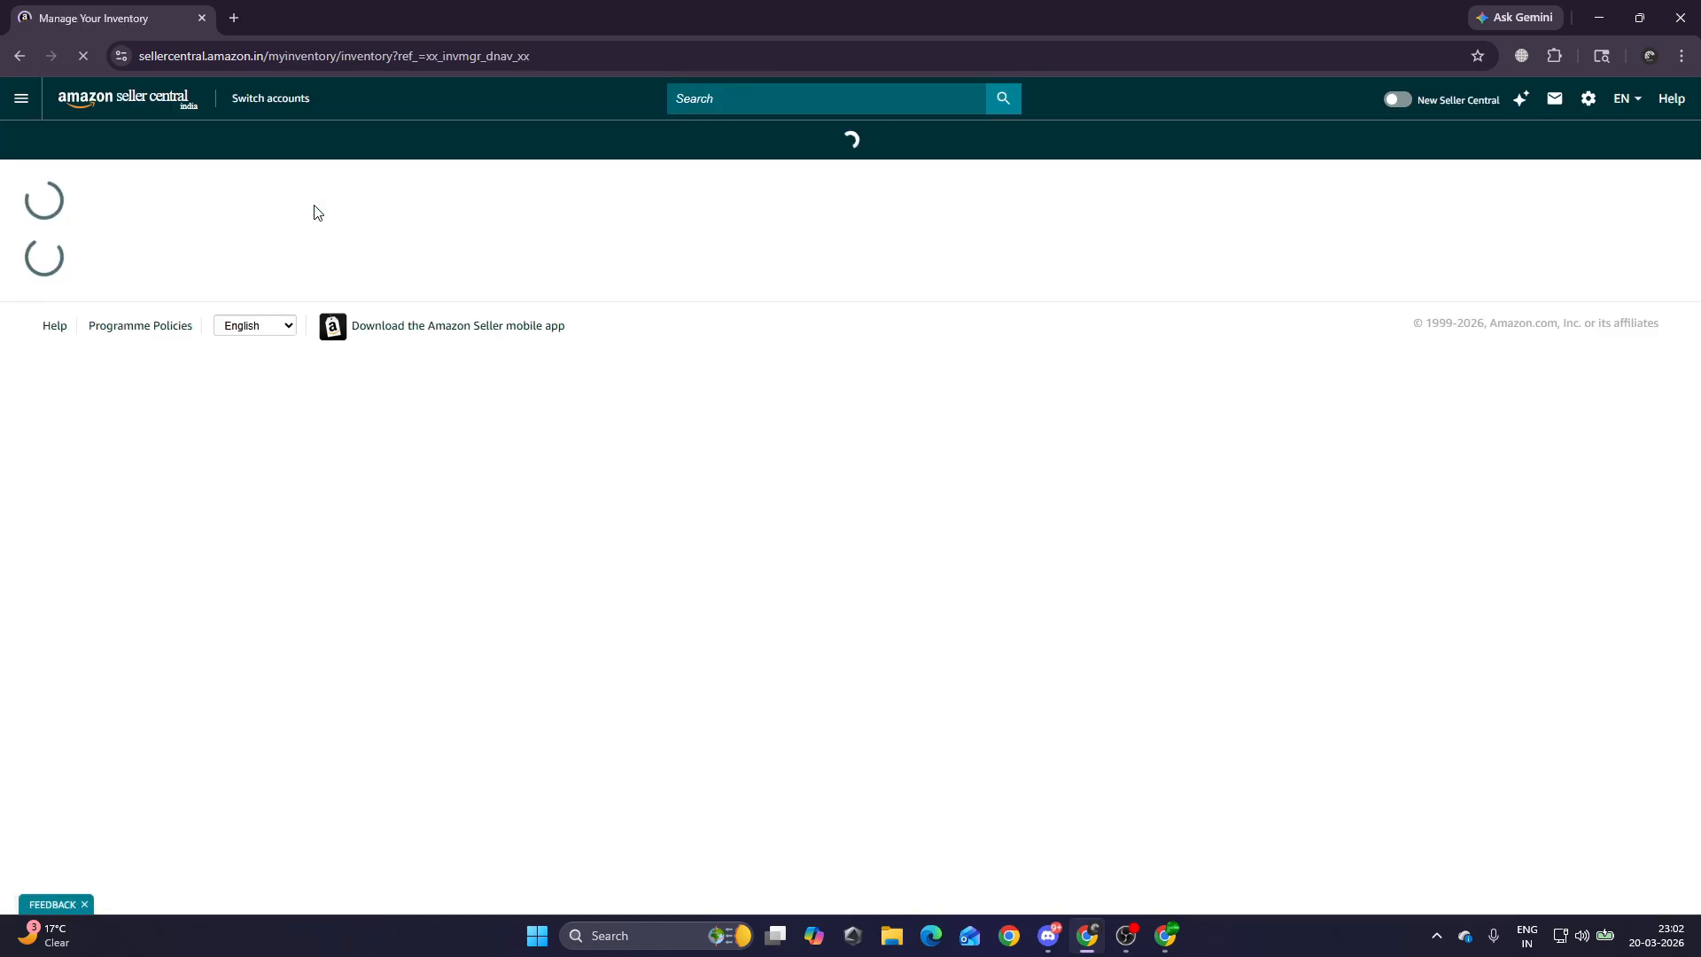
click(22, 98)
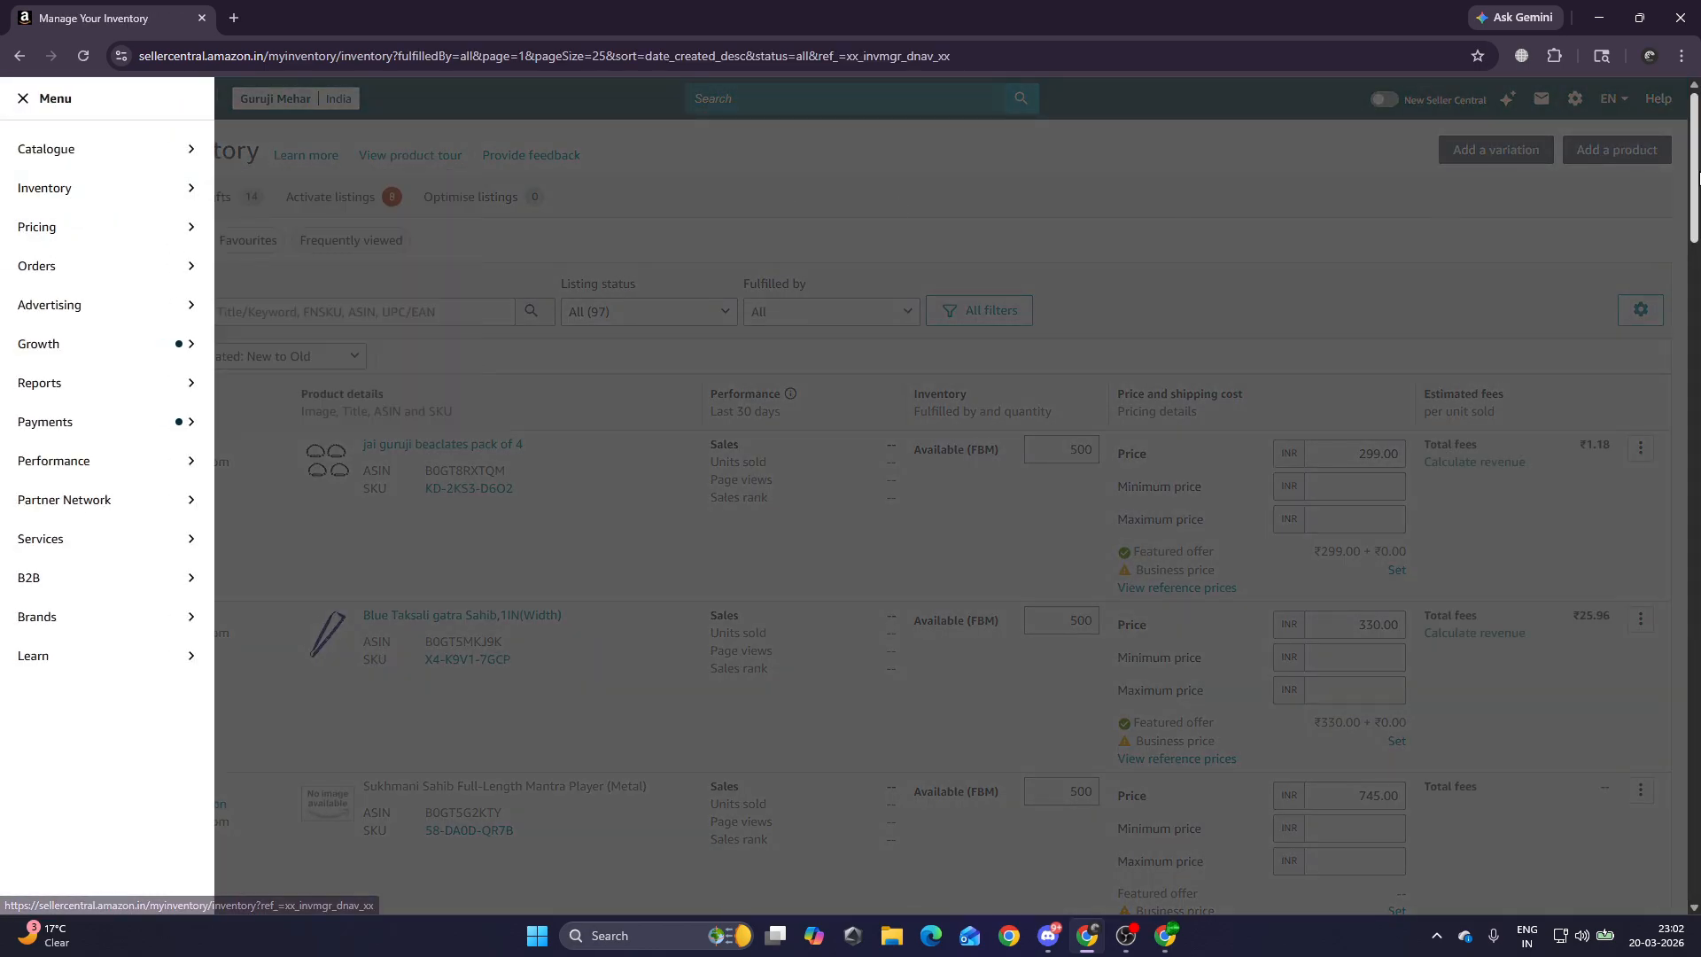
click(1281, 207)
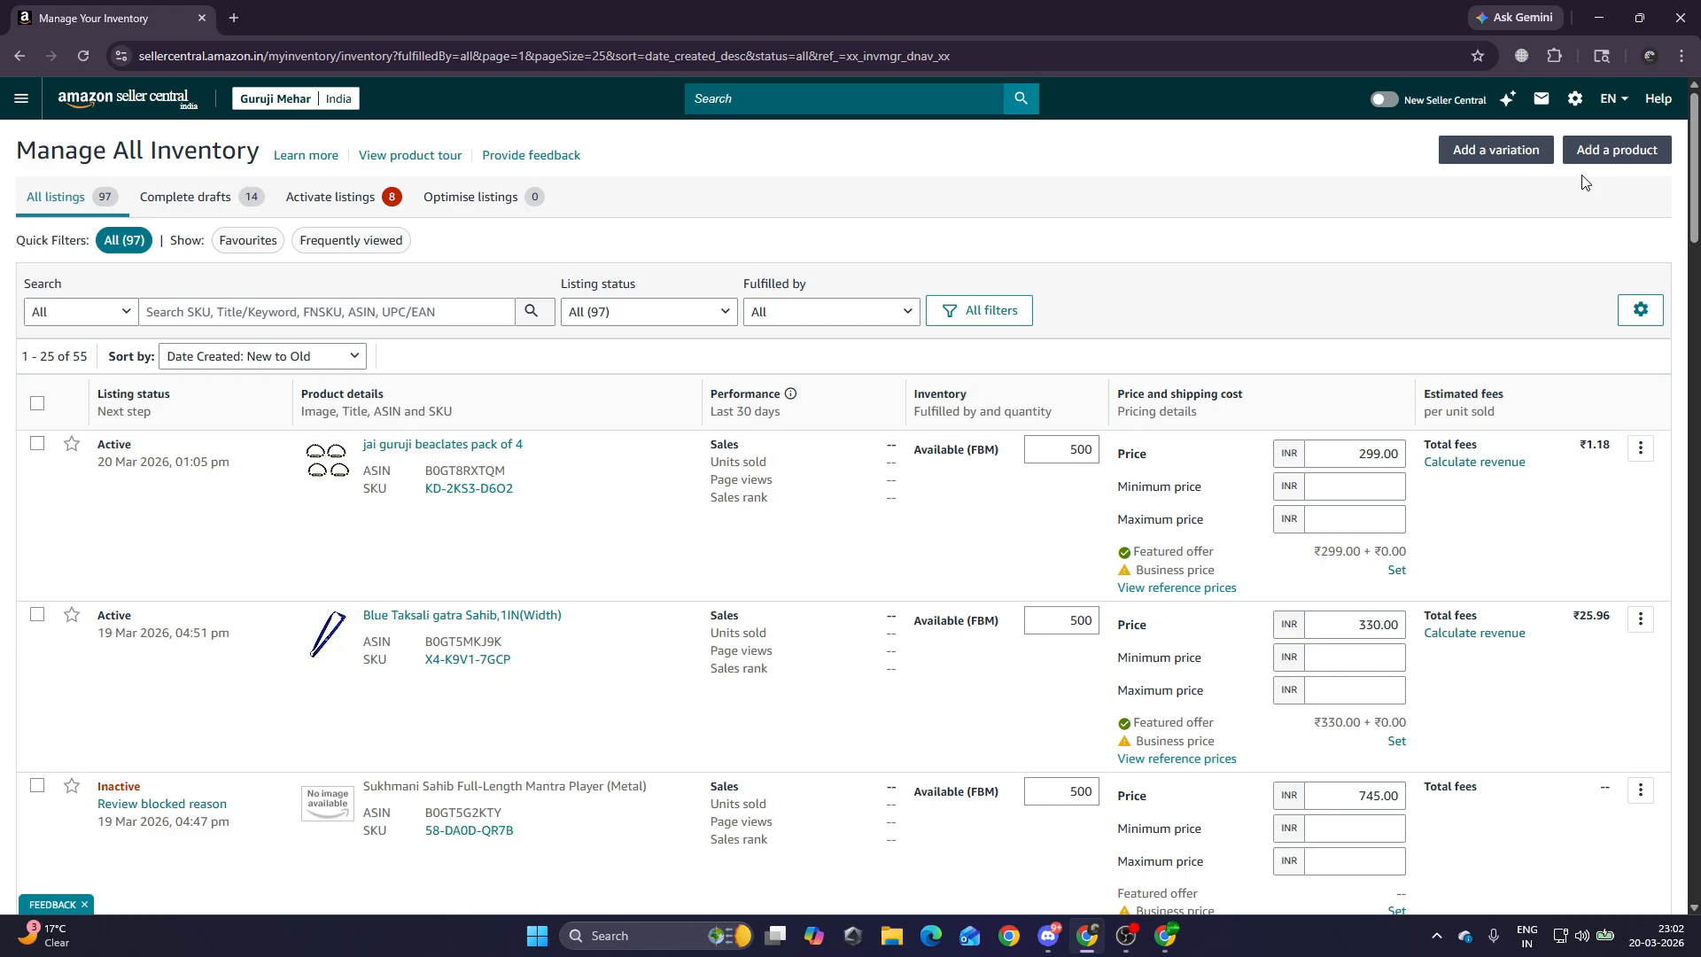
click(1605, 156)
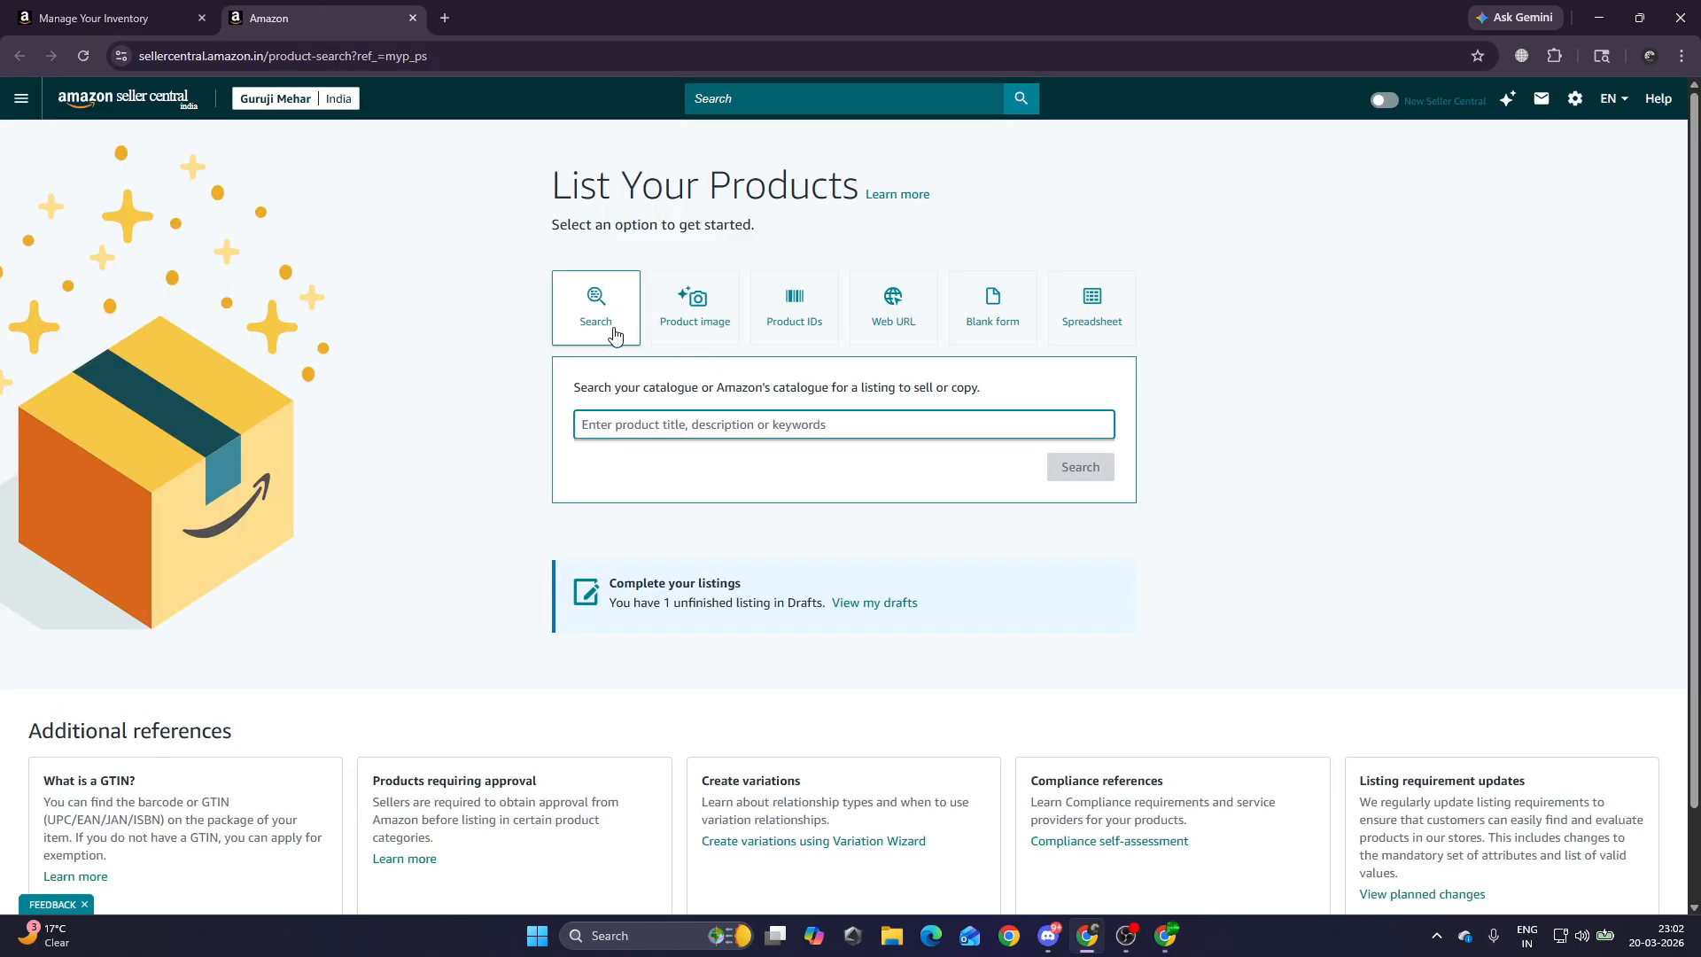
Search the catalogue for Bracelets and choose to create a new listing instead of using an existing one.
click(687, 430)
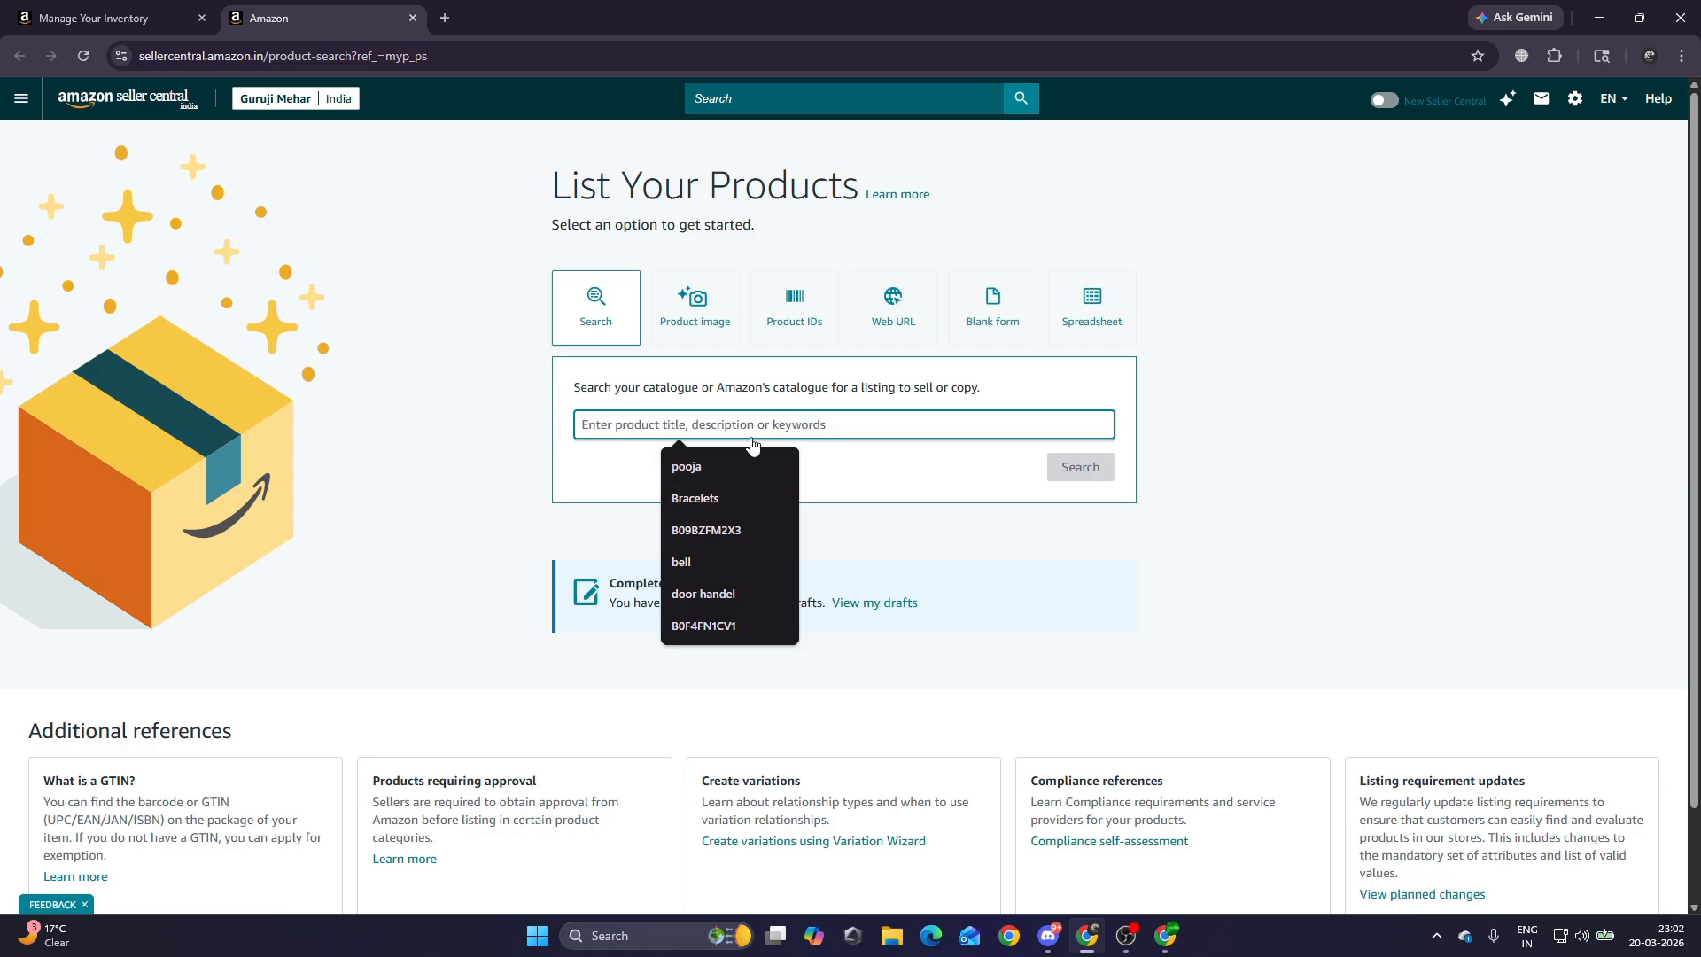
click(695, 503)
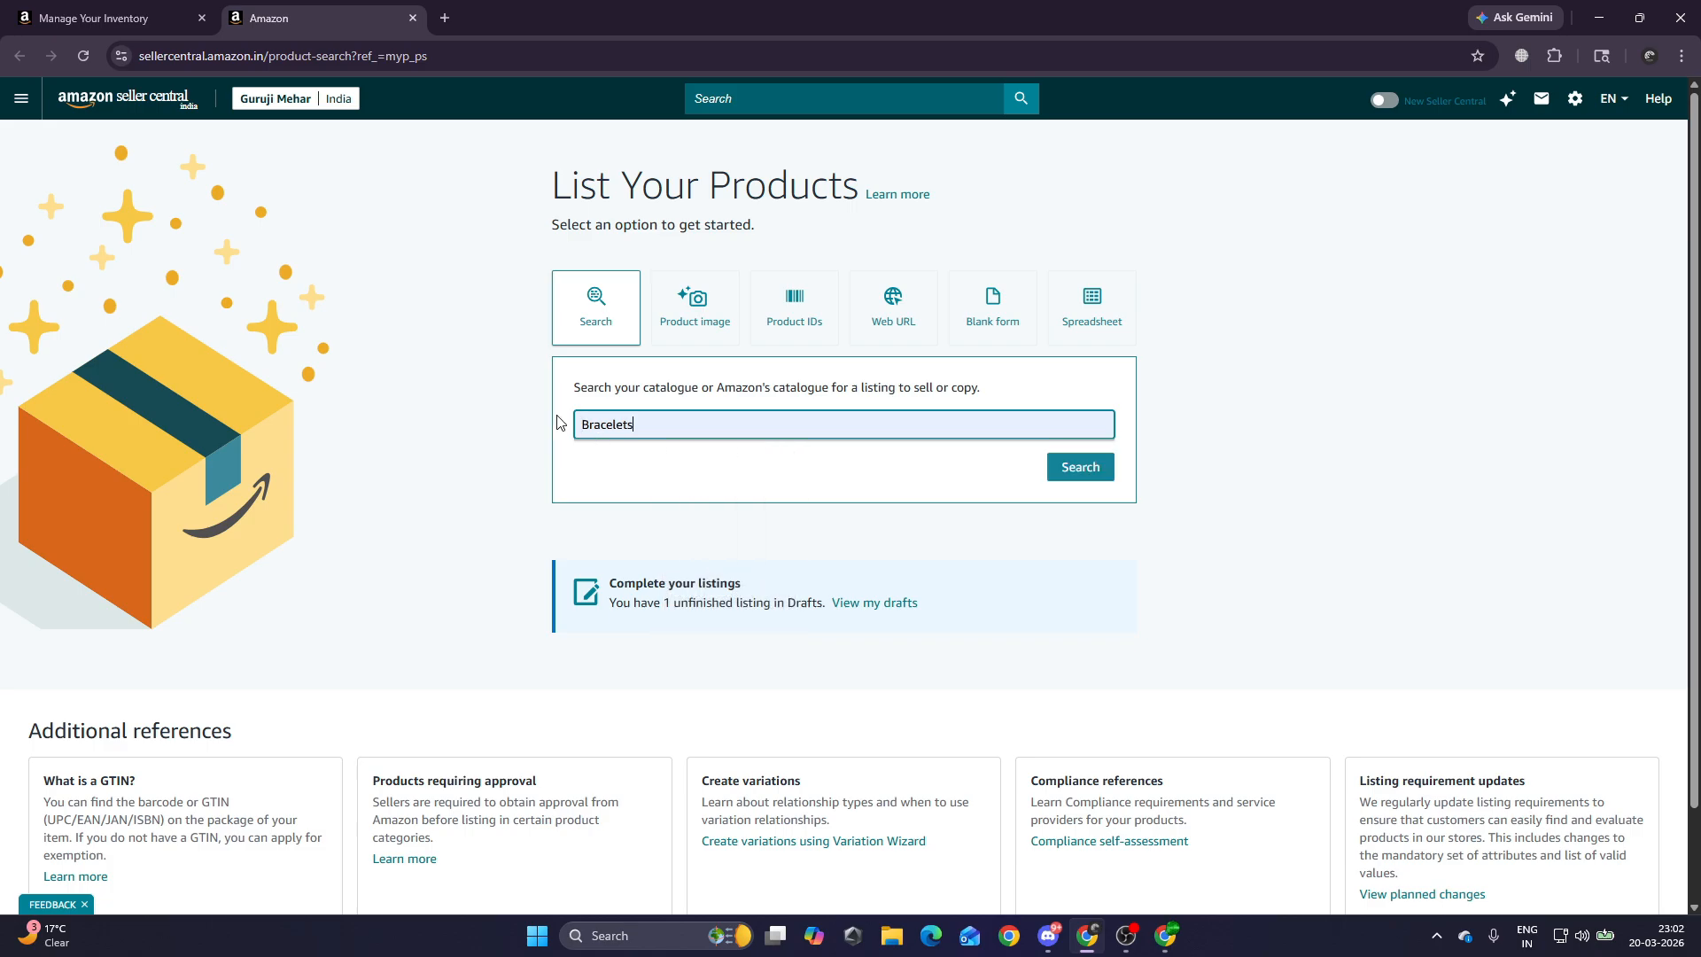
click(1066, 473)
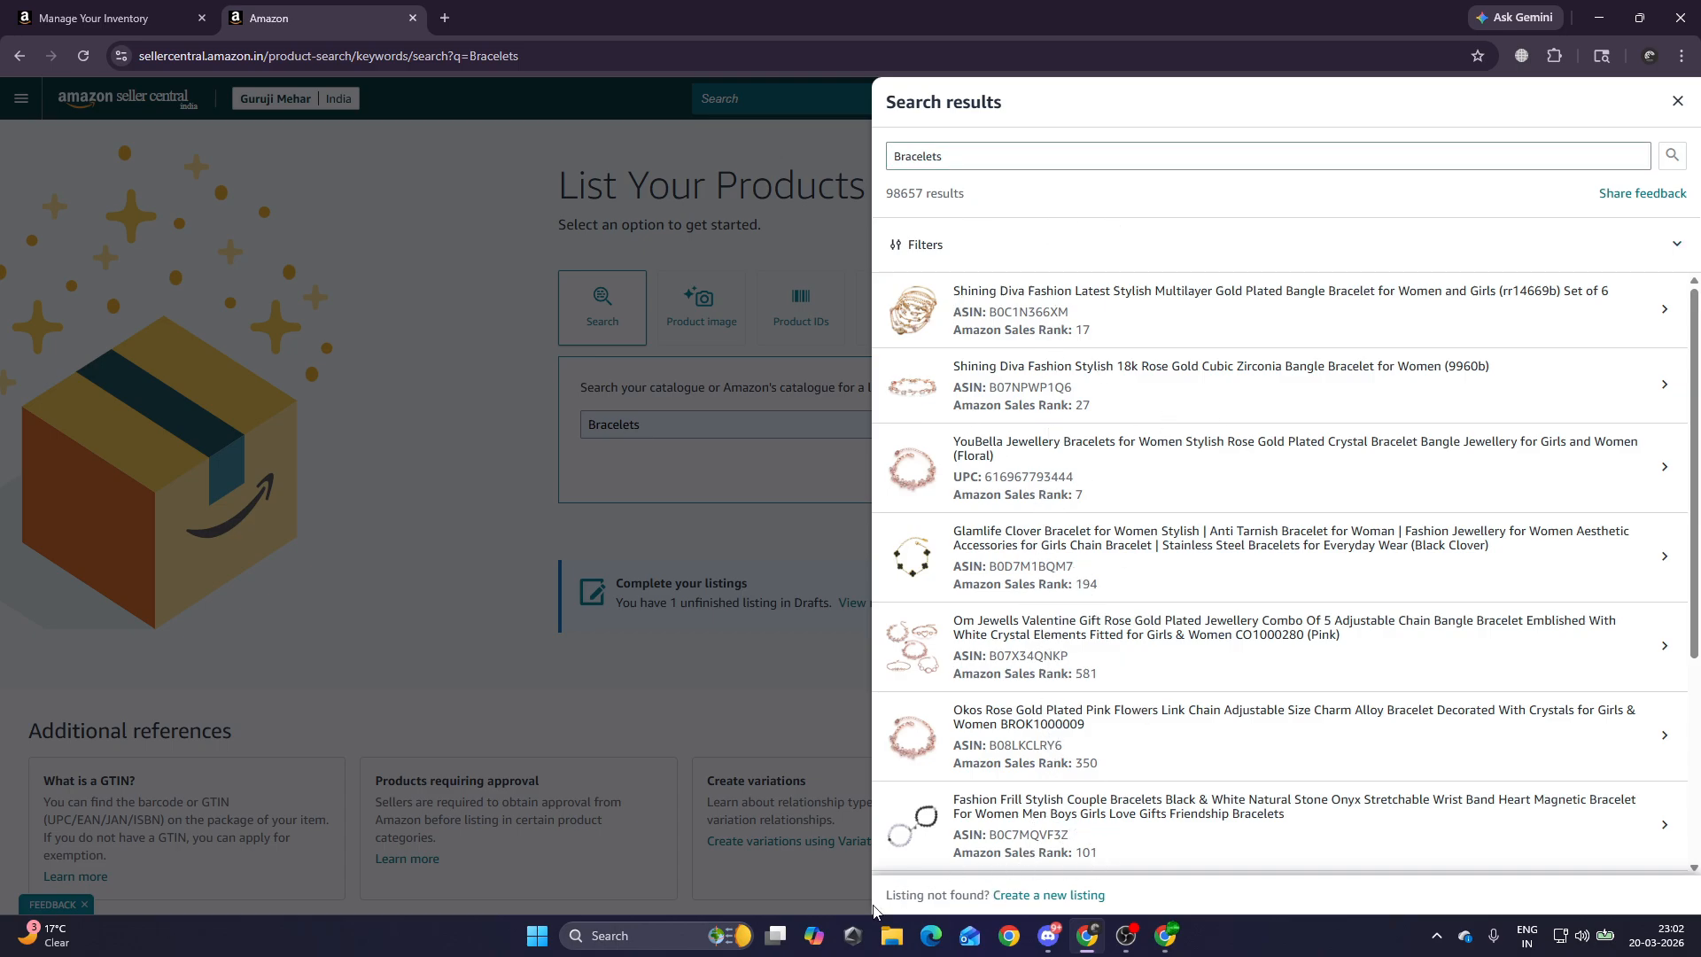
drag(885, 896, 1107, 906)
click(1124, 898)
click(1083, 898)
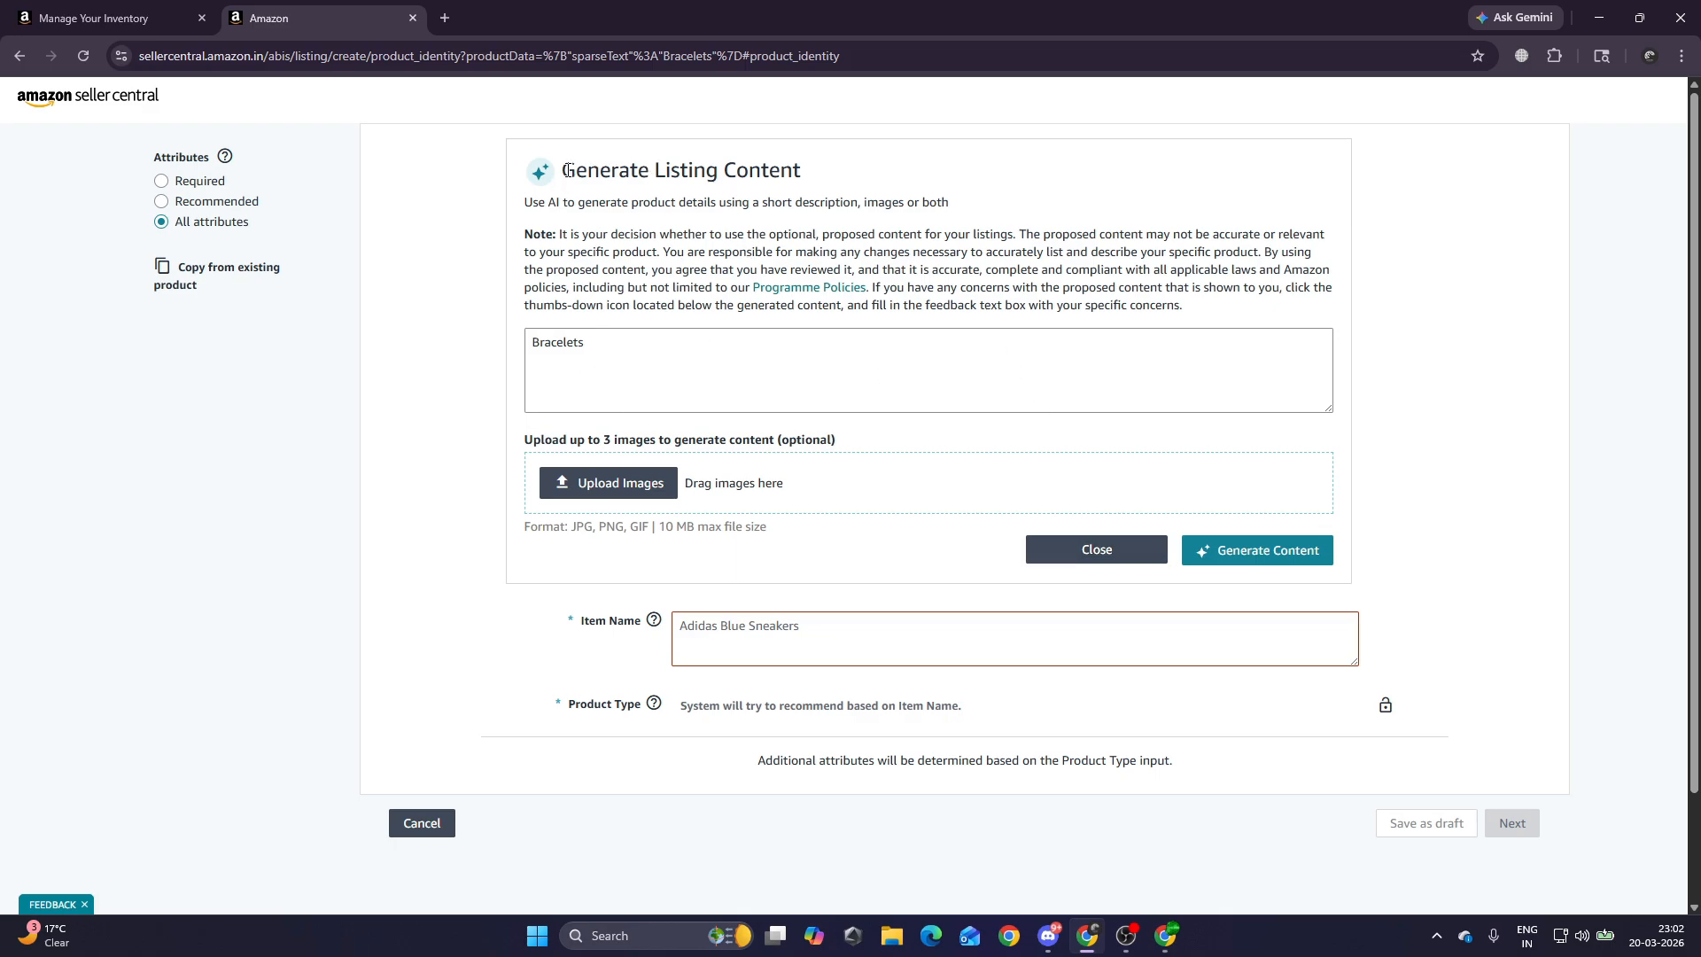
Close the AI listing content generator and enter BRACLATE as the item name.
drag(567, 170, 811, 183)
click(868, 183)
click(1097, 550)
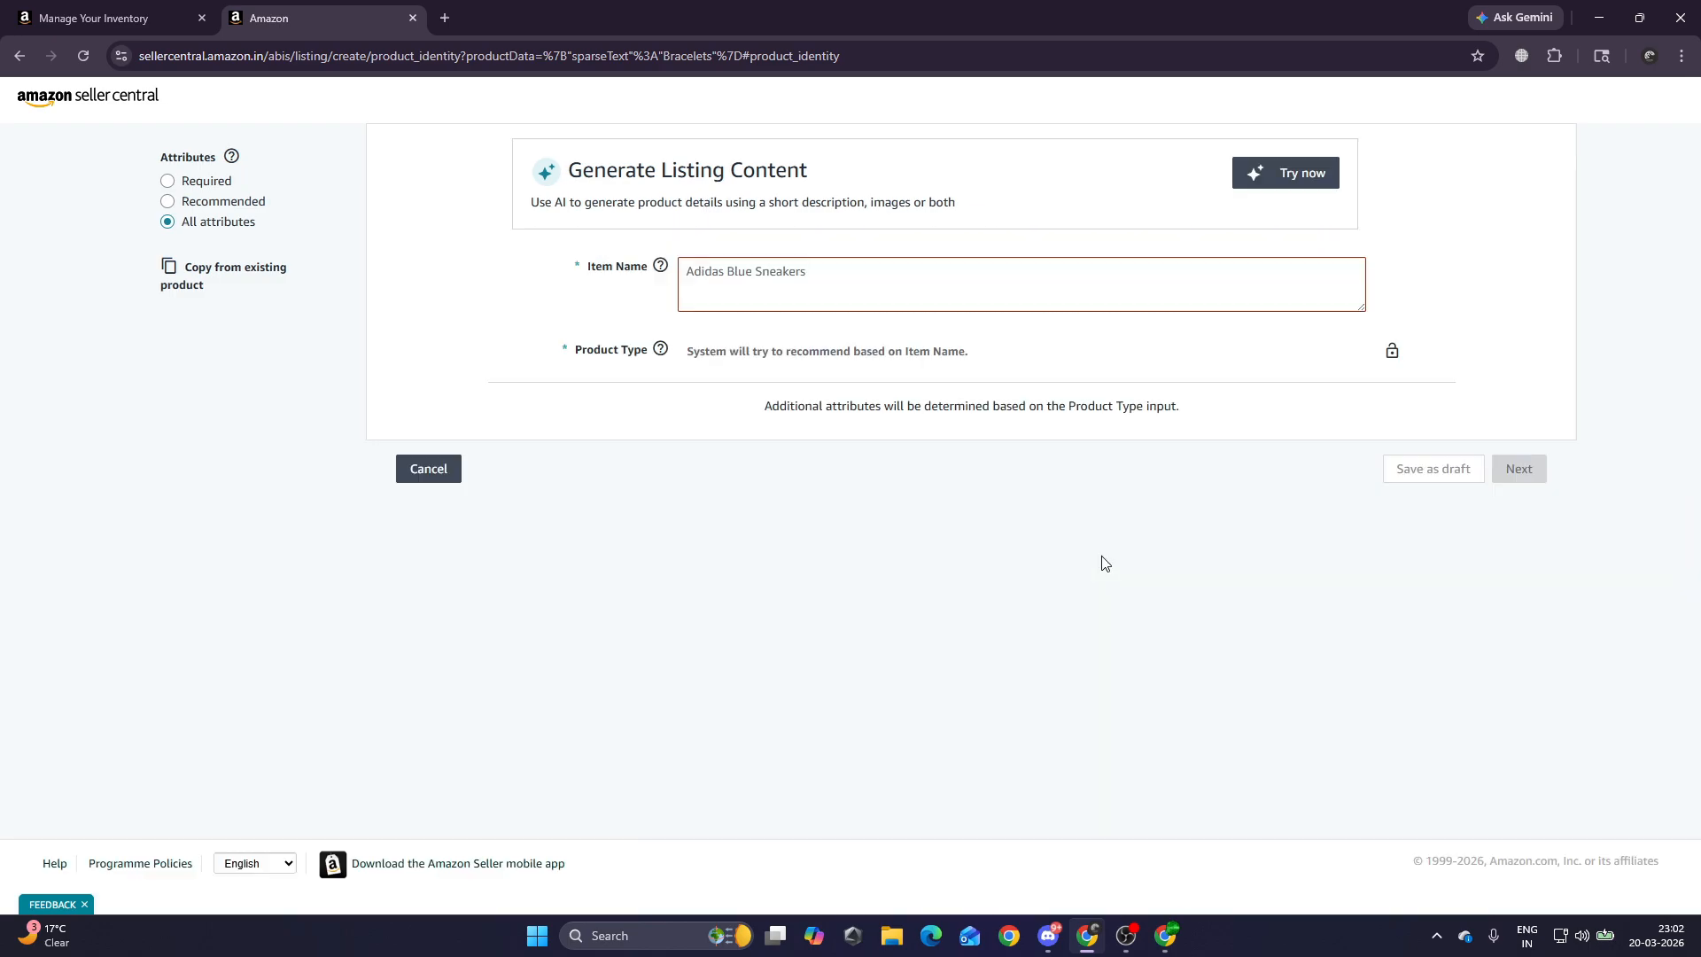
click(823, 279)
text(BRACLATE)
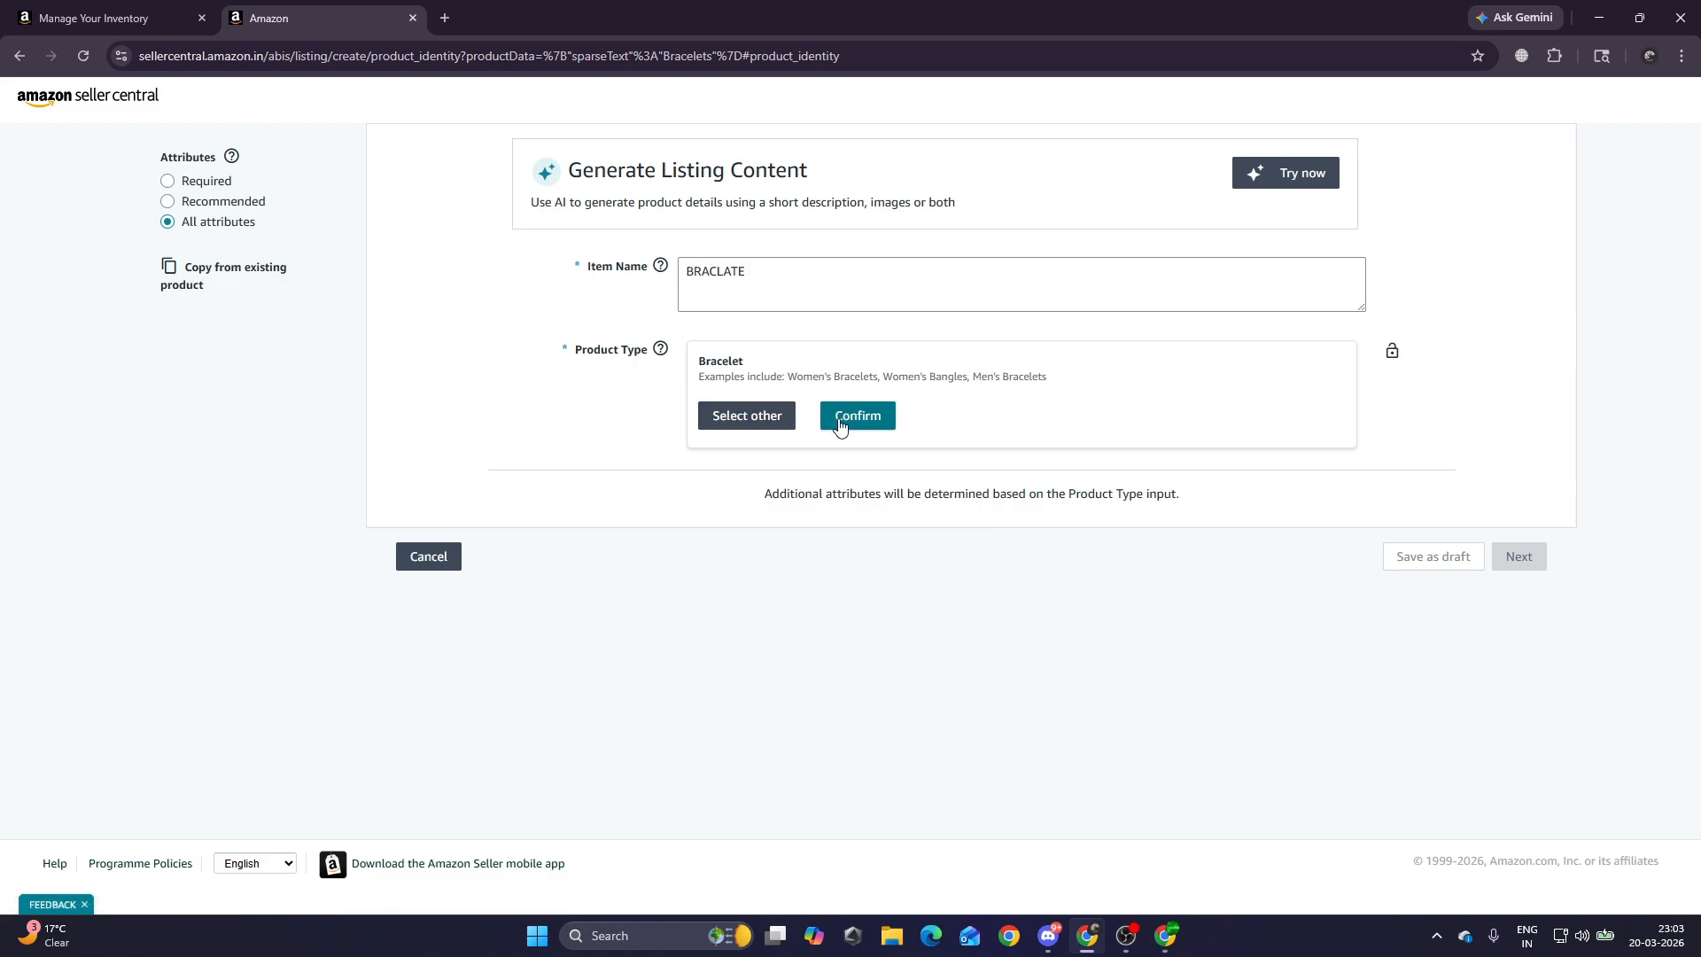
Search the product types for Bracelets and select Jewellery > Women > Bangles & Bracelets > Bracelets.
click(747, 416)
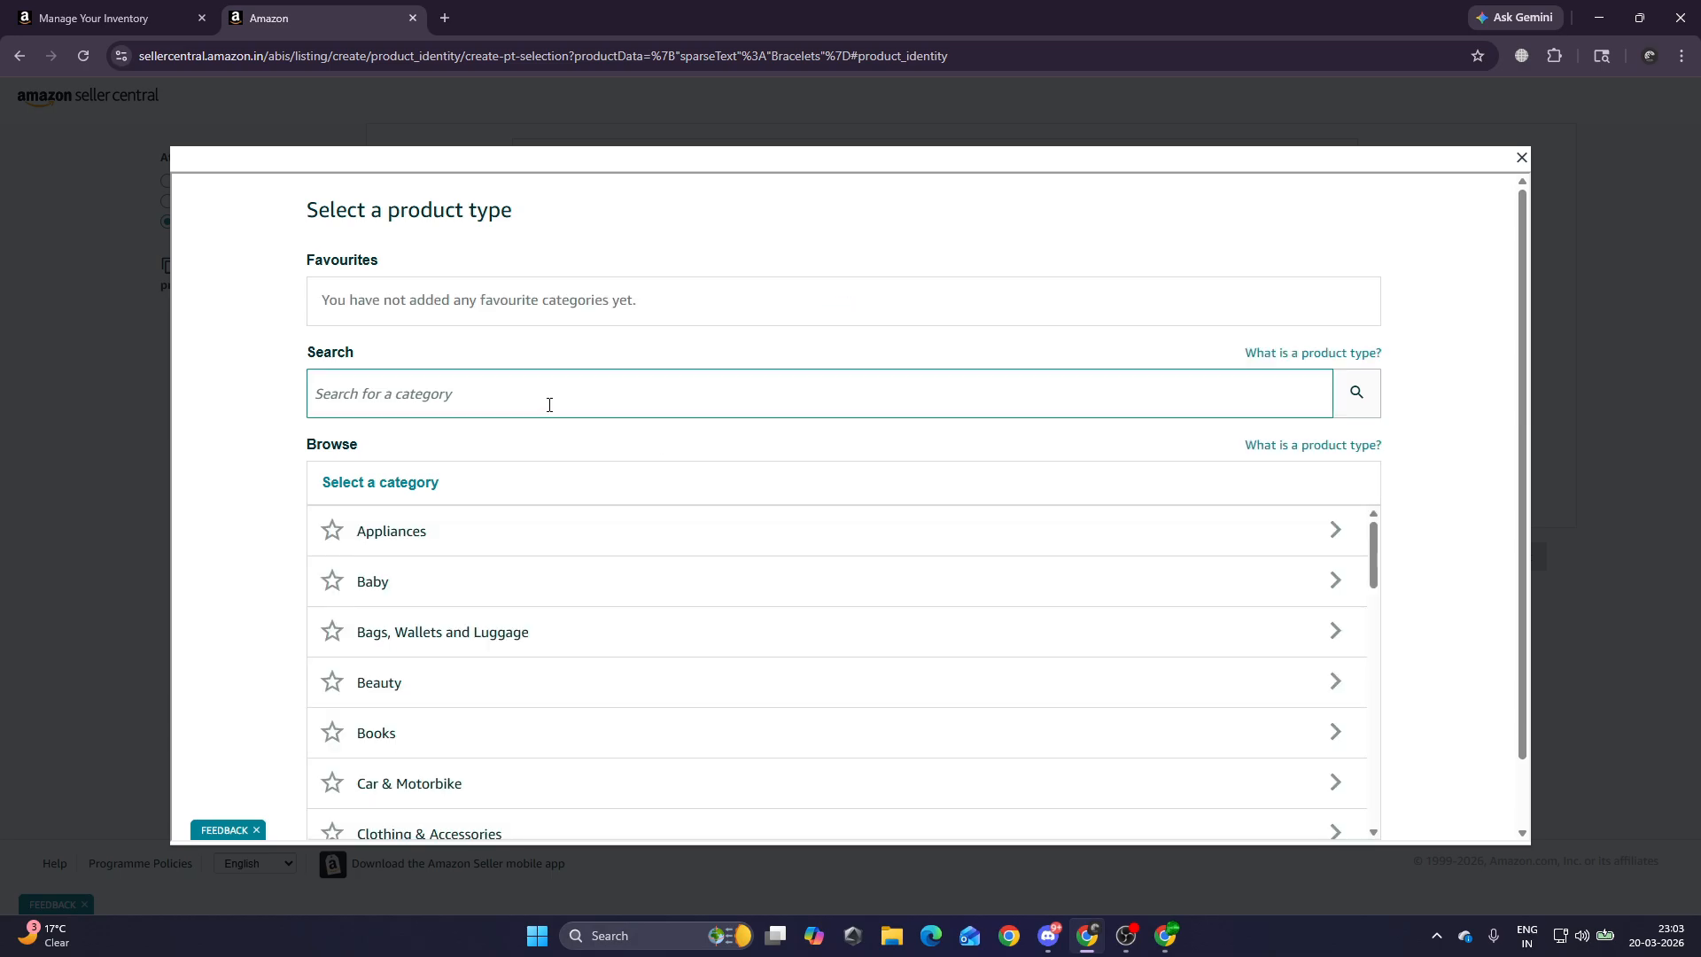
click(539, 395)
click(461, 484)
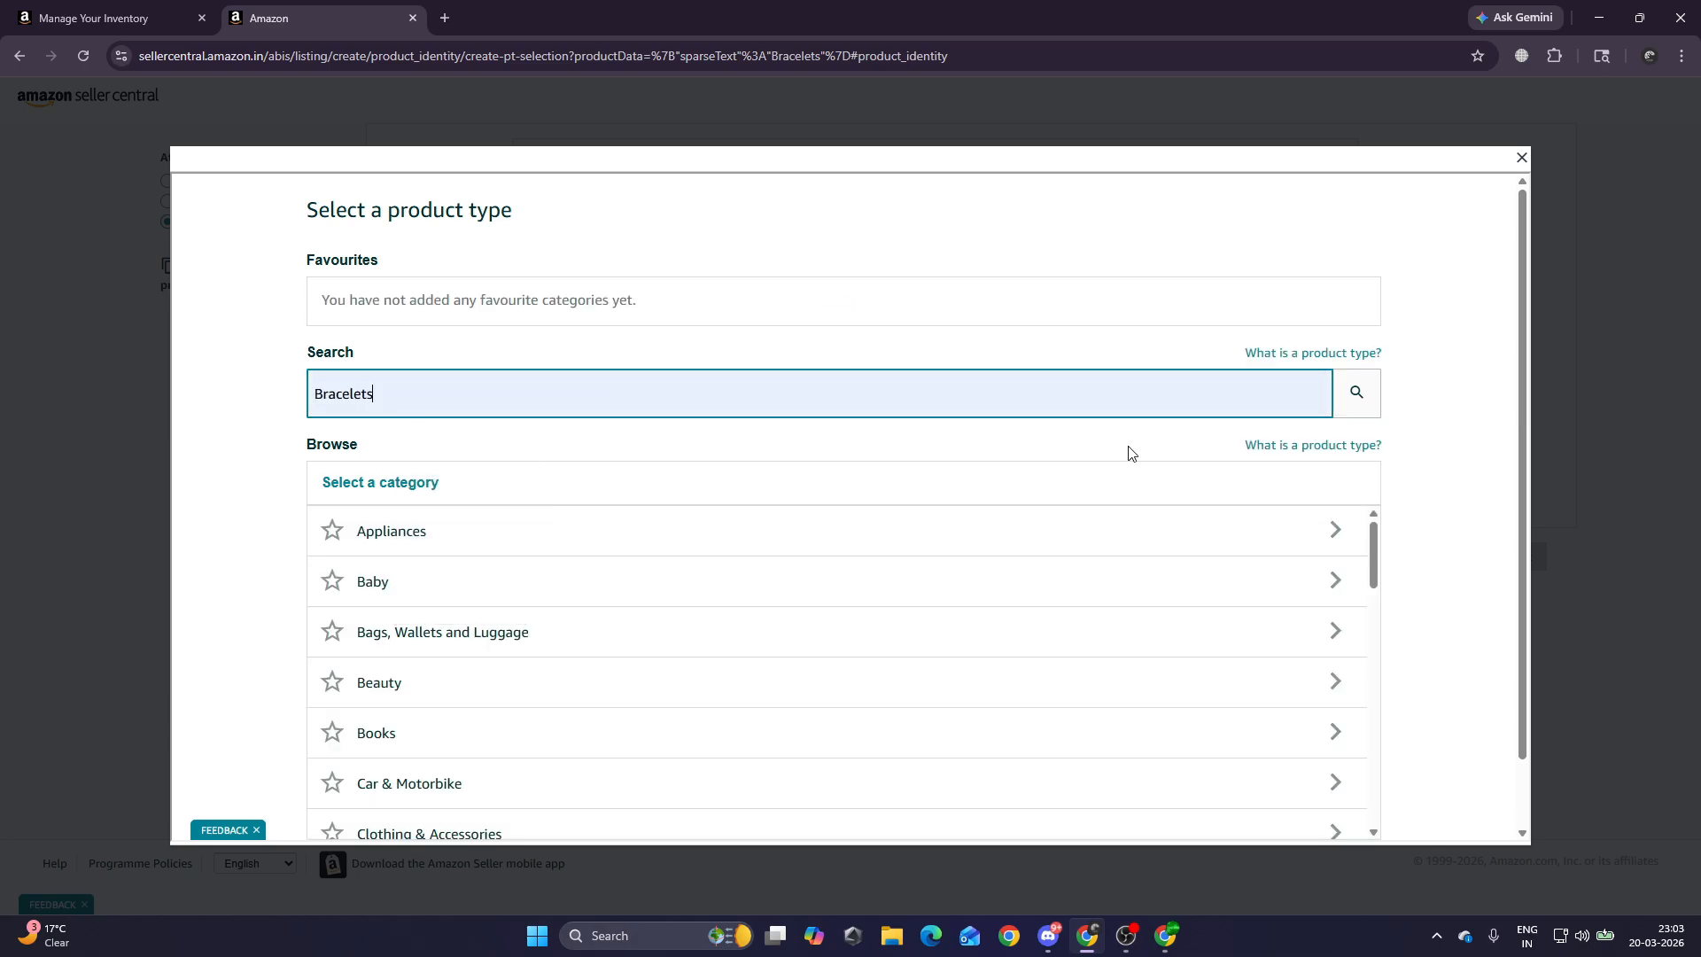
click(1361, 405)
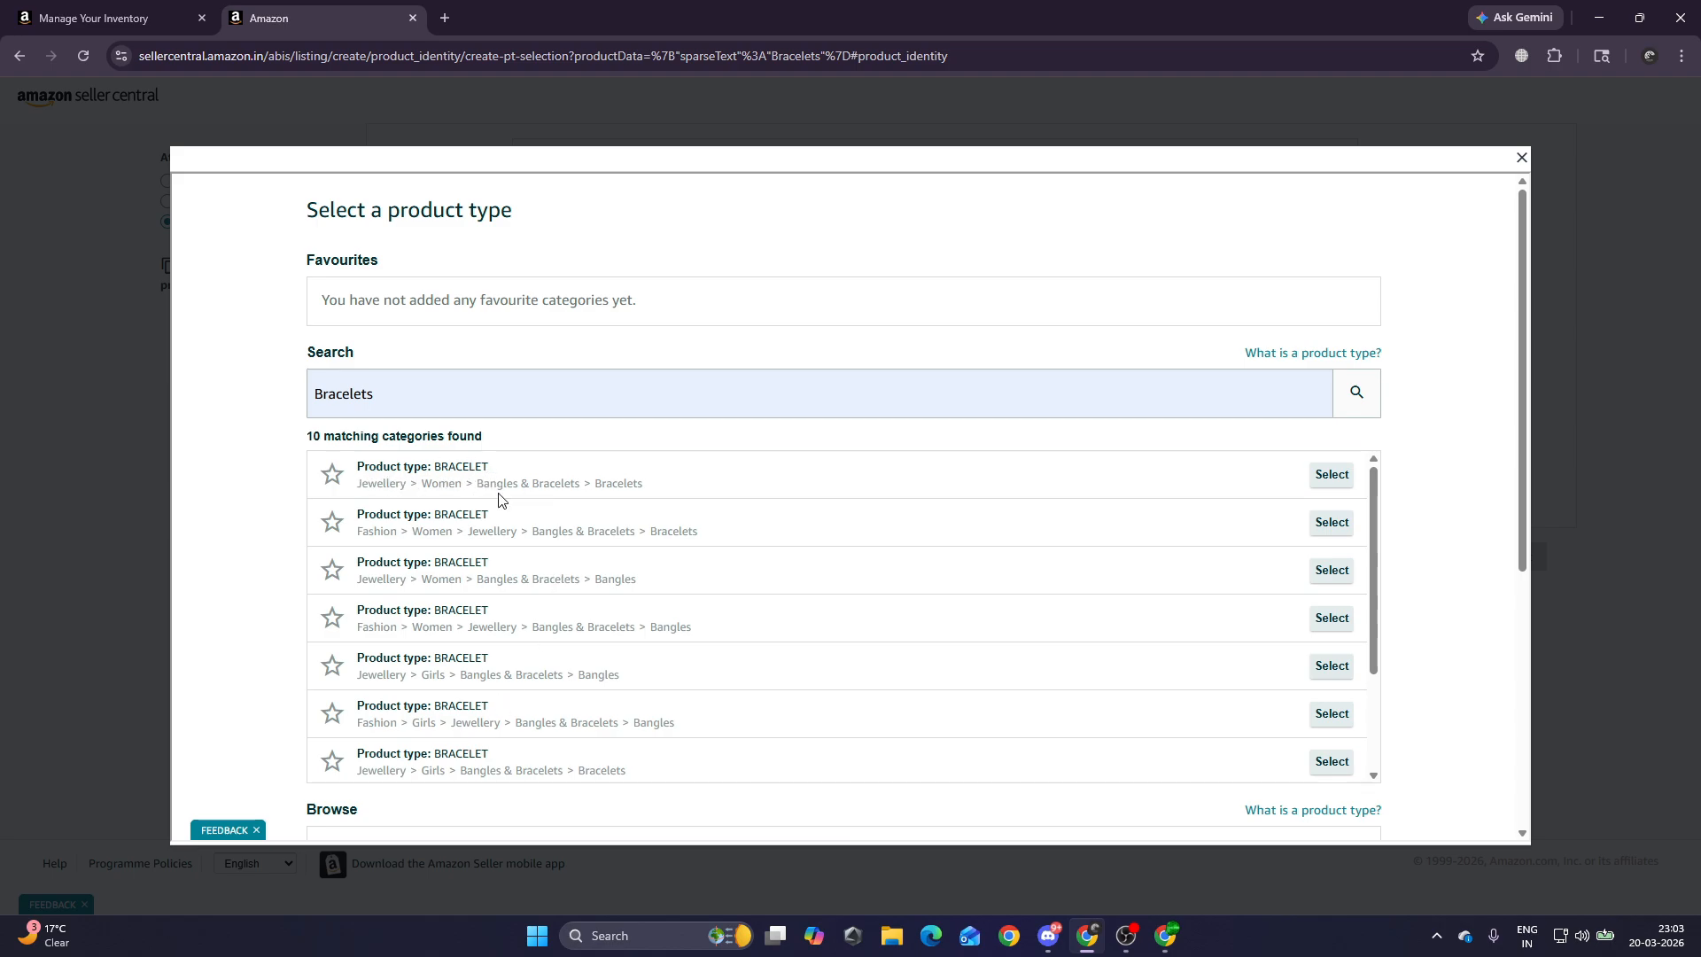
drag(644, 489, 366, 479)
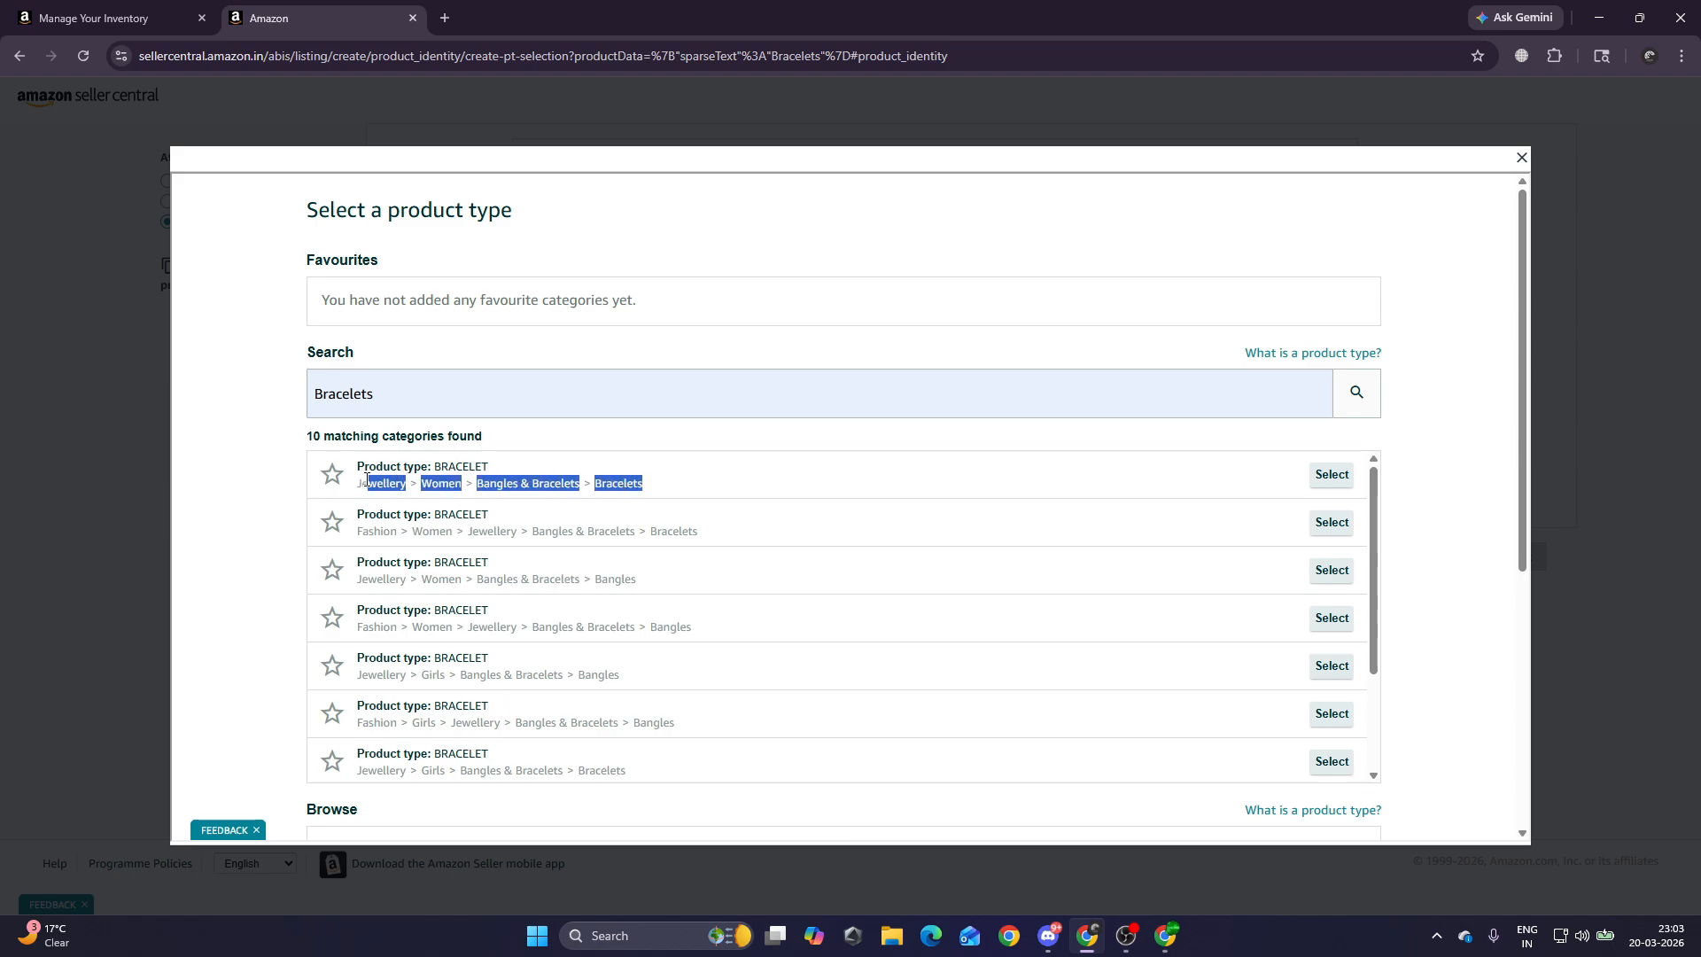
click(1330, 476)
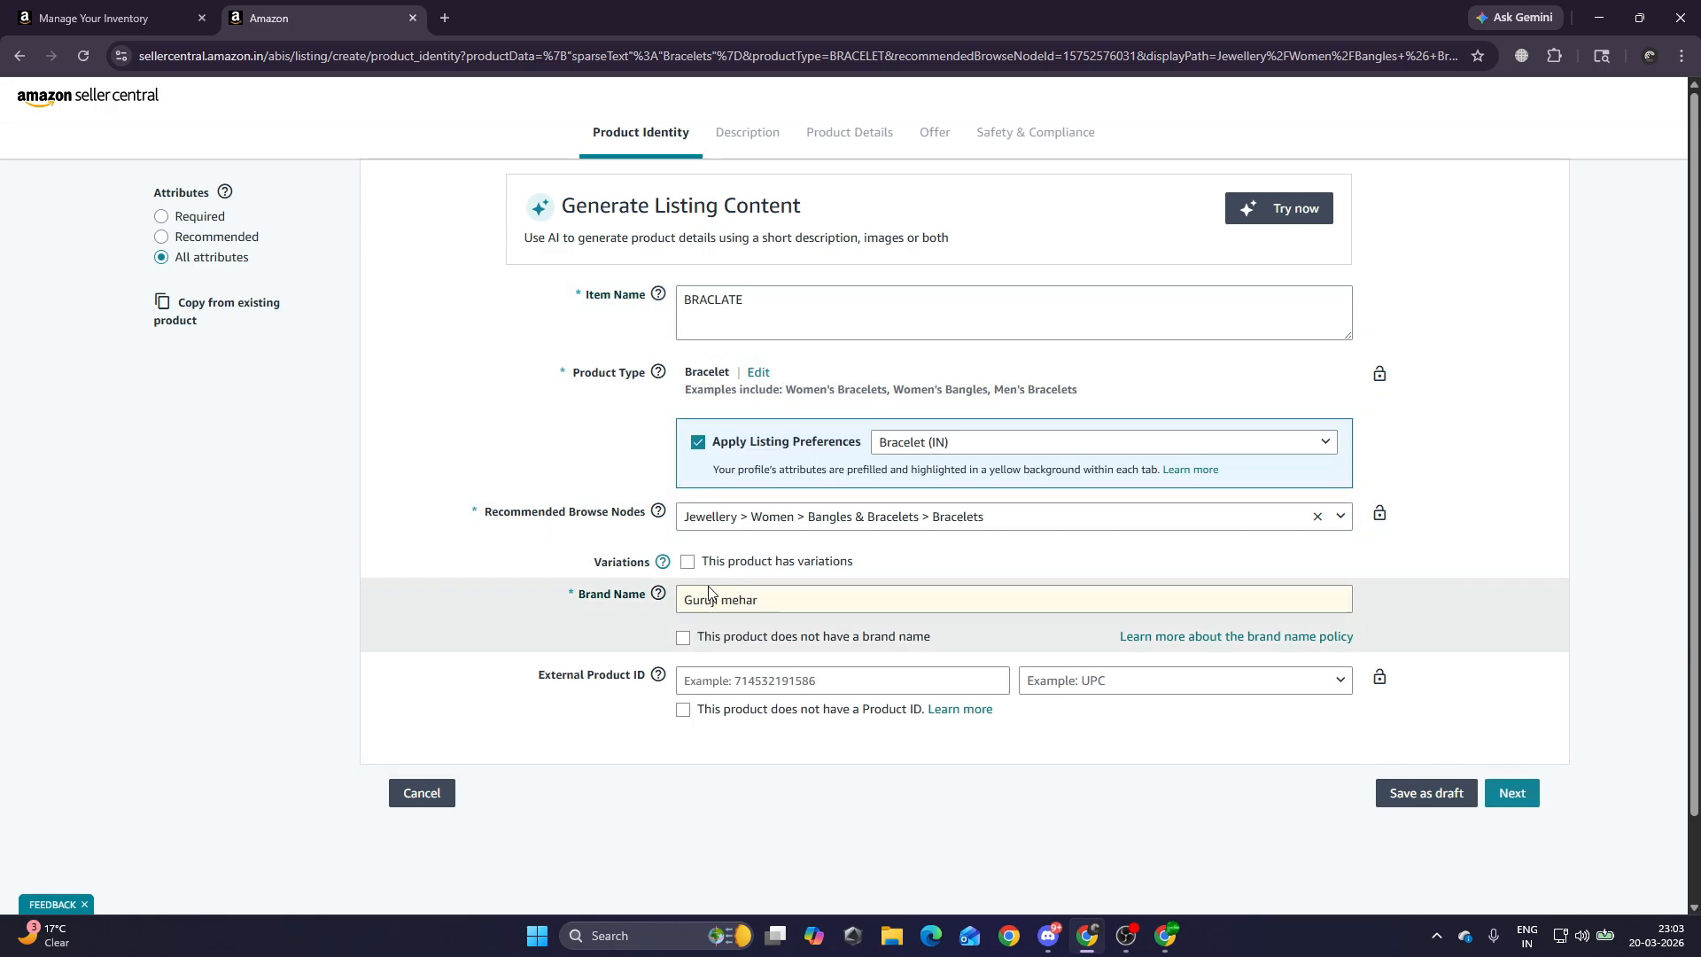
Keep the prefilled brand name and mark the product as having no Product ID.
drag(691, 600, 751, 600)
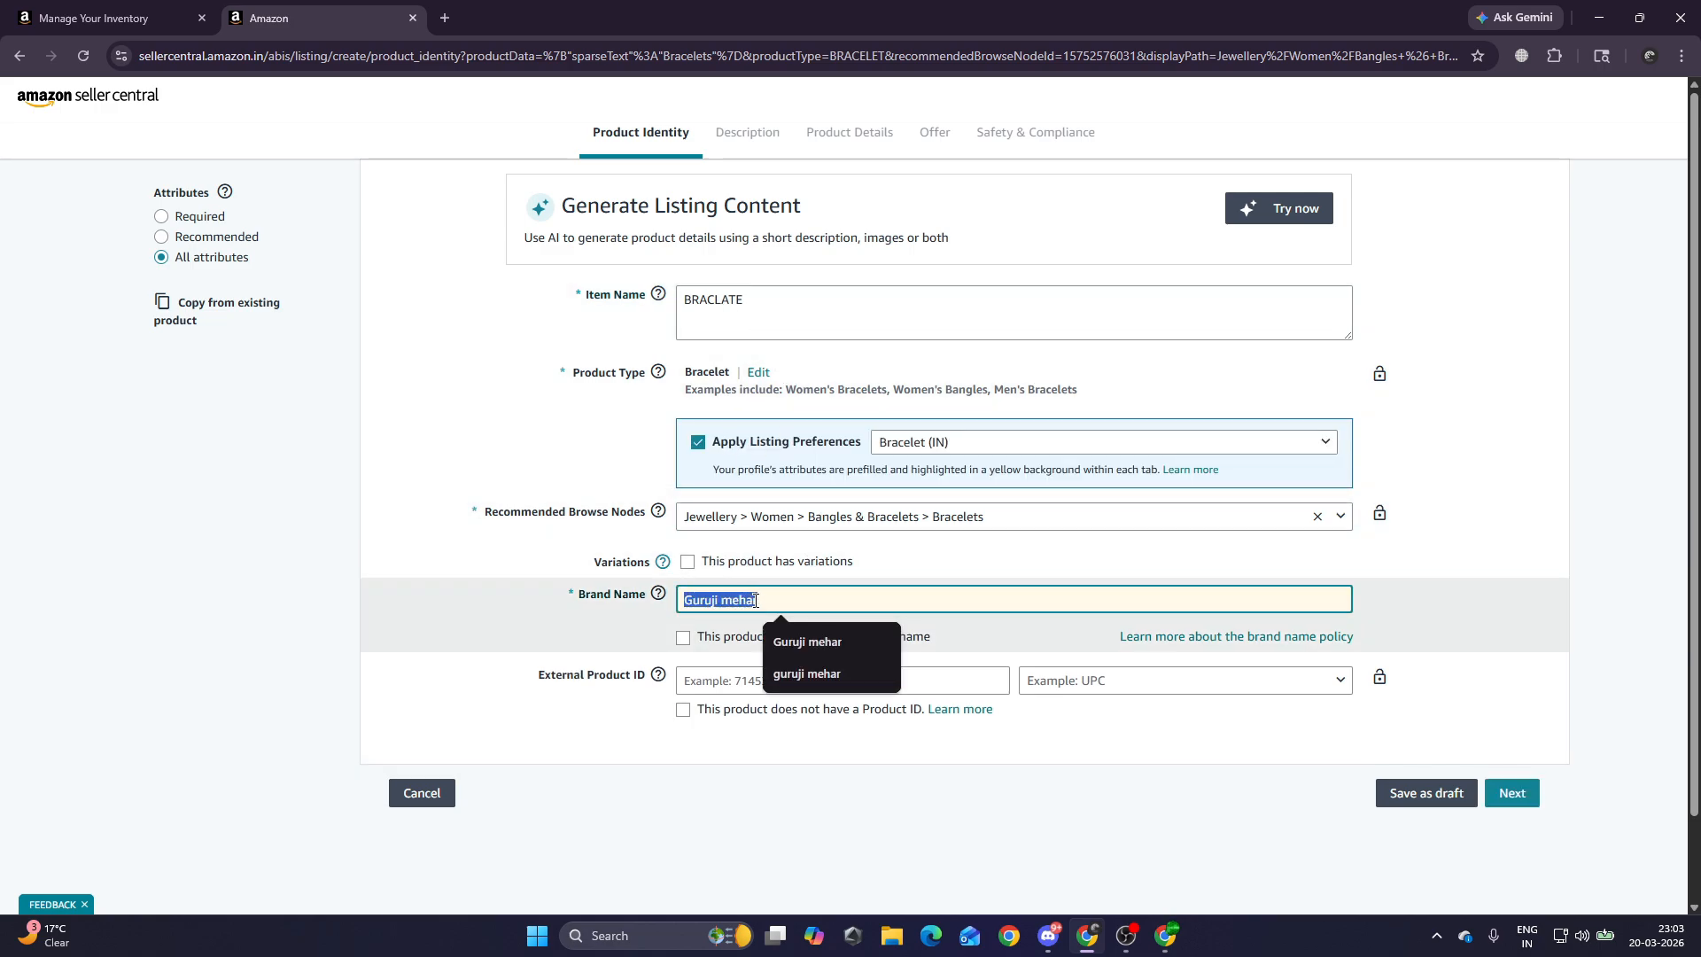
click(770, 600)
click(756, 787)
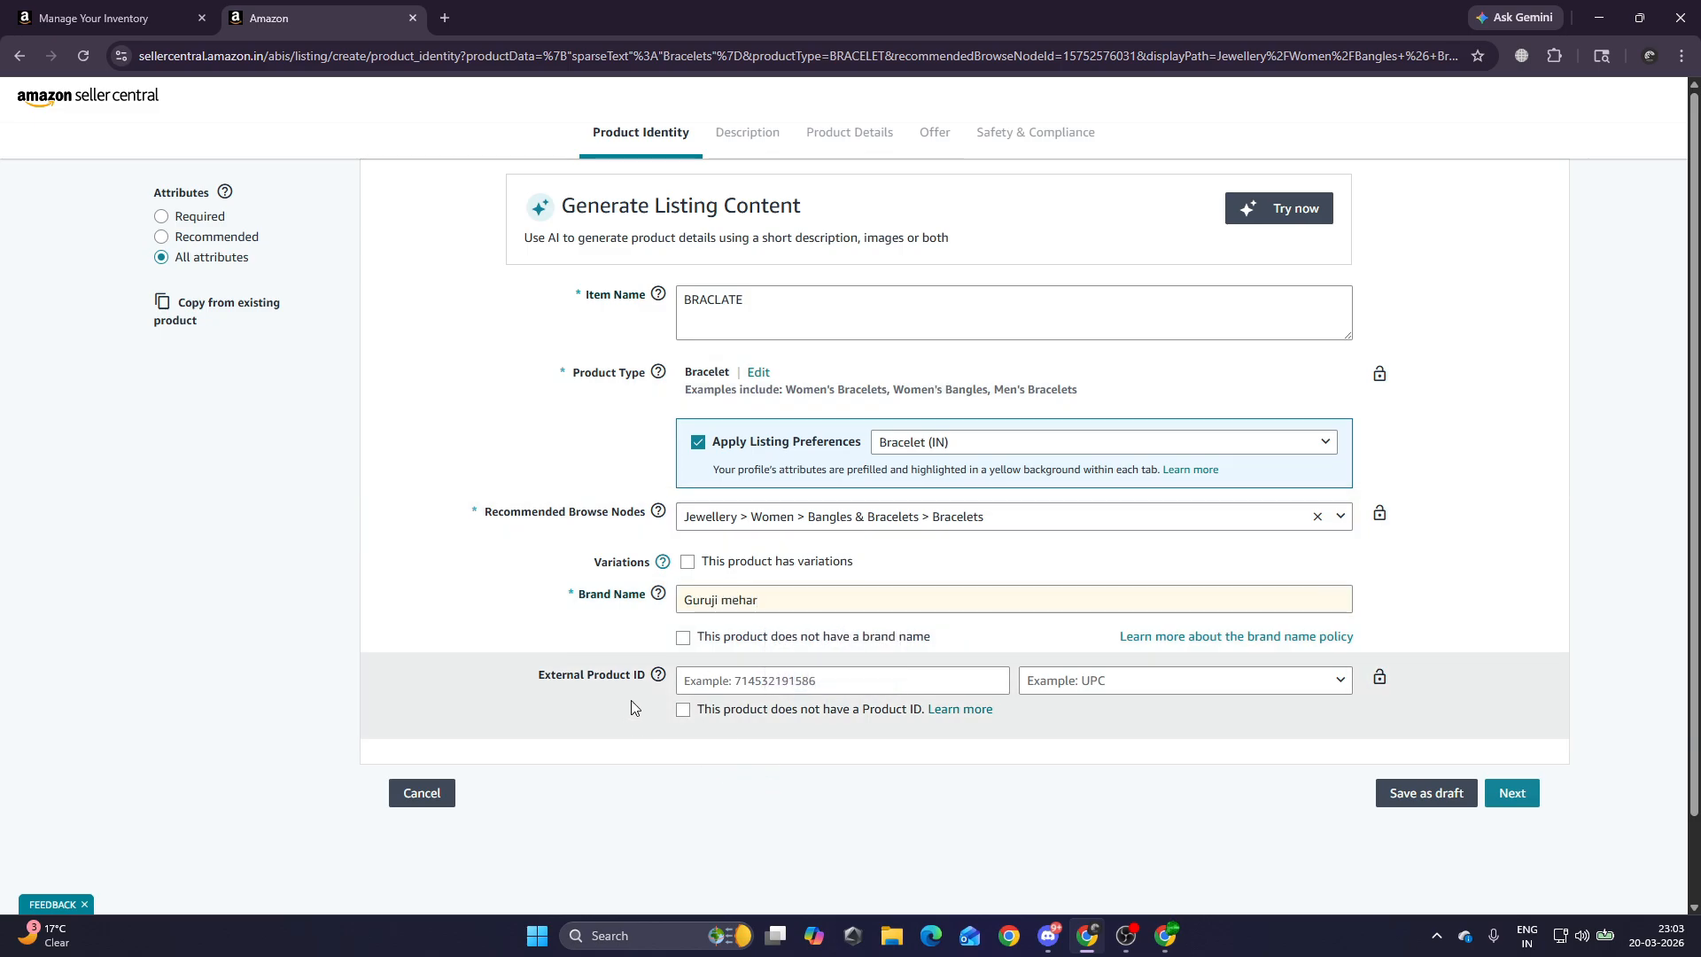
click(684, 710)
Try marking the product as having no brand name, clear that option and set the brand name back to Guruji mehar.
click(684, 639)
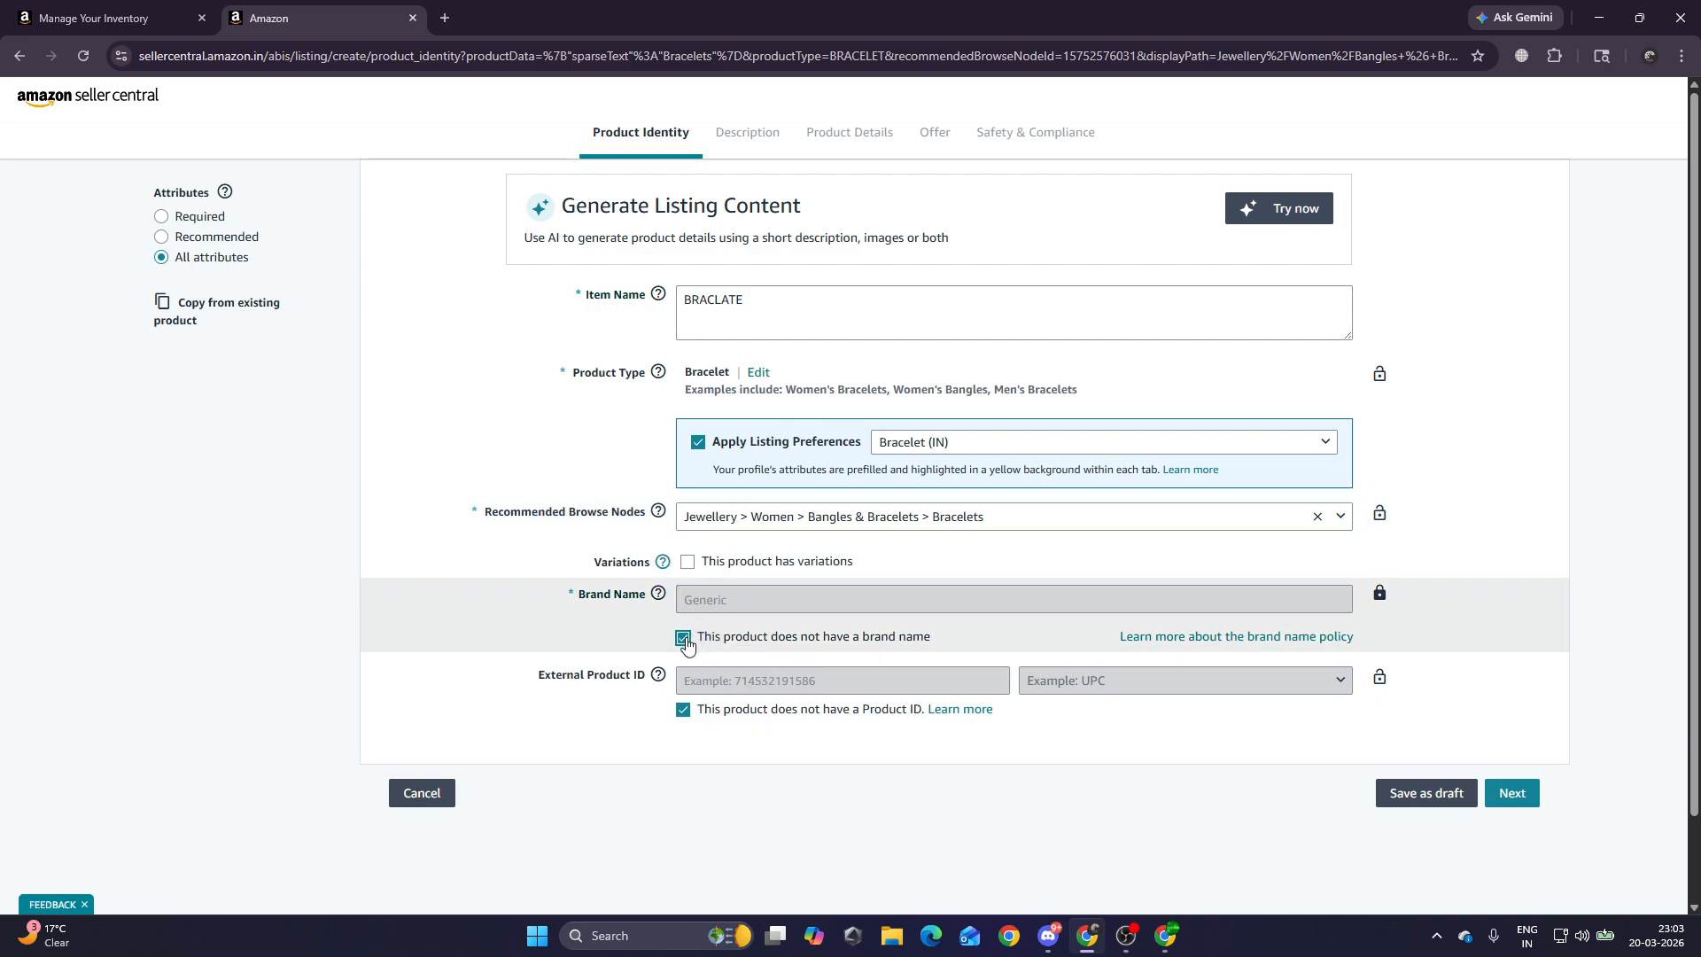
click(684, 639)
click(640, 606)
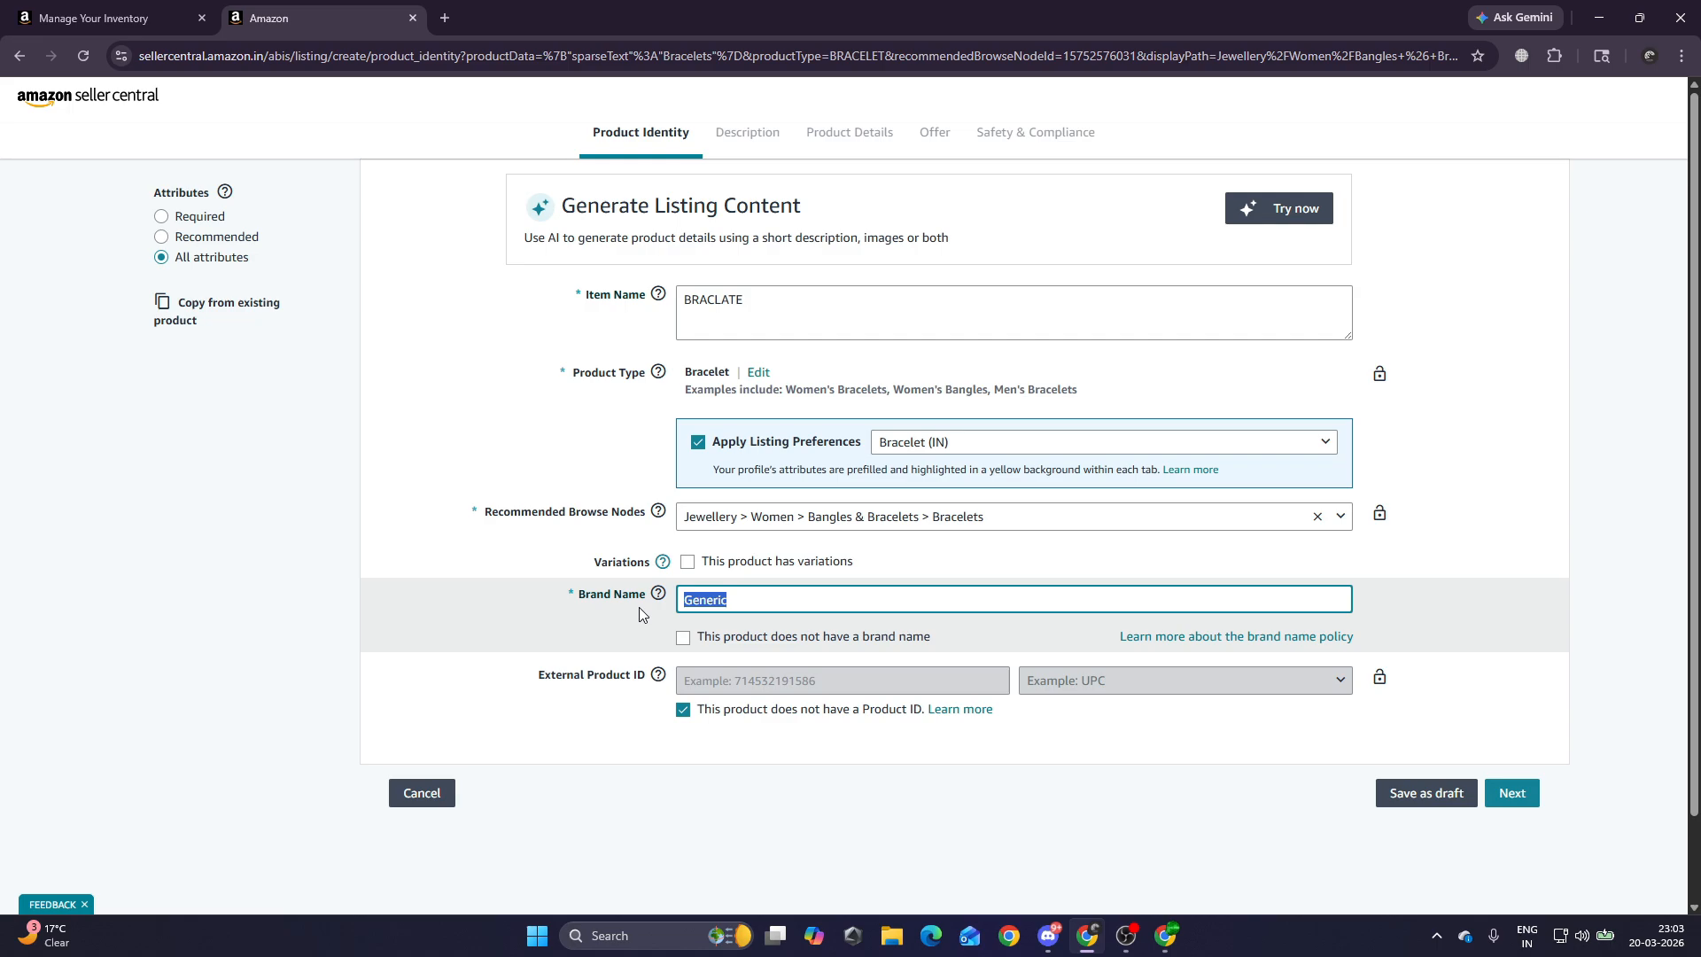
key(BackSpace)
click(742, 603)
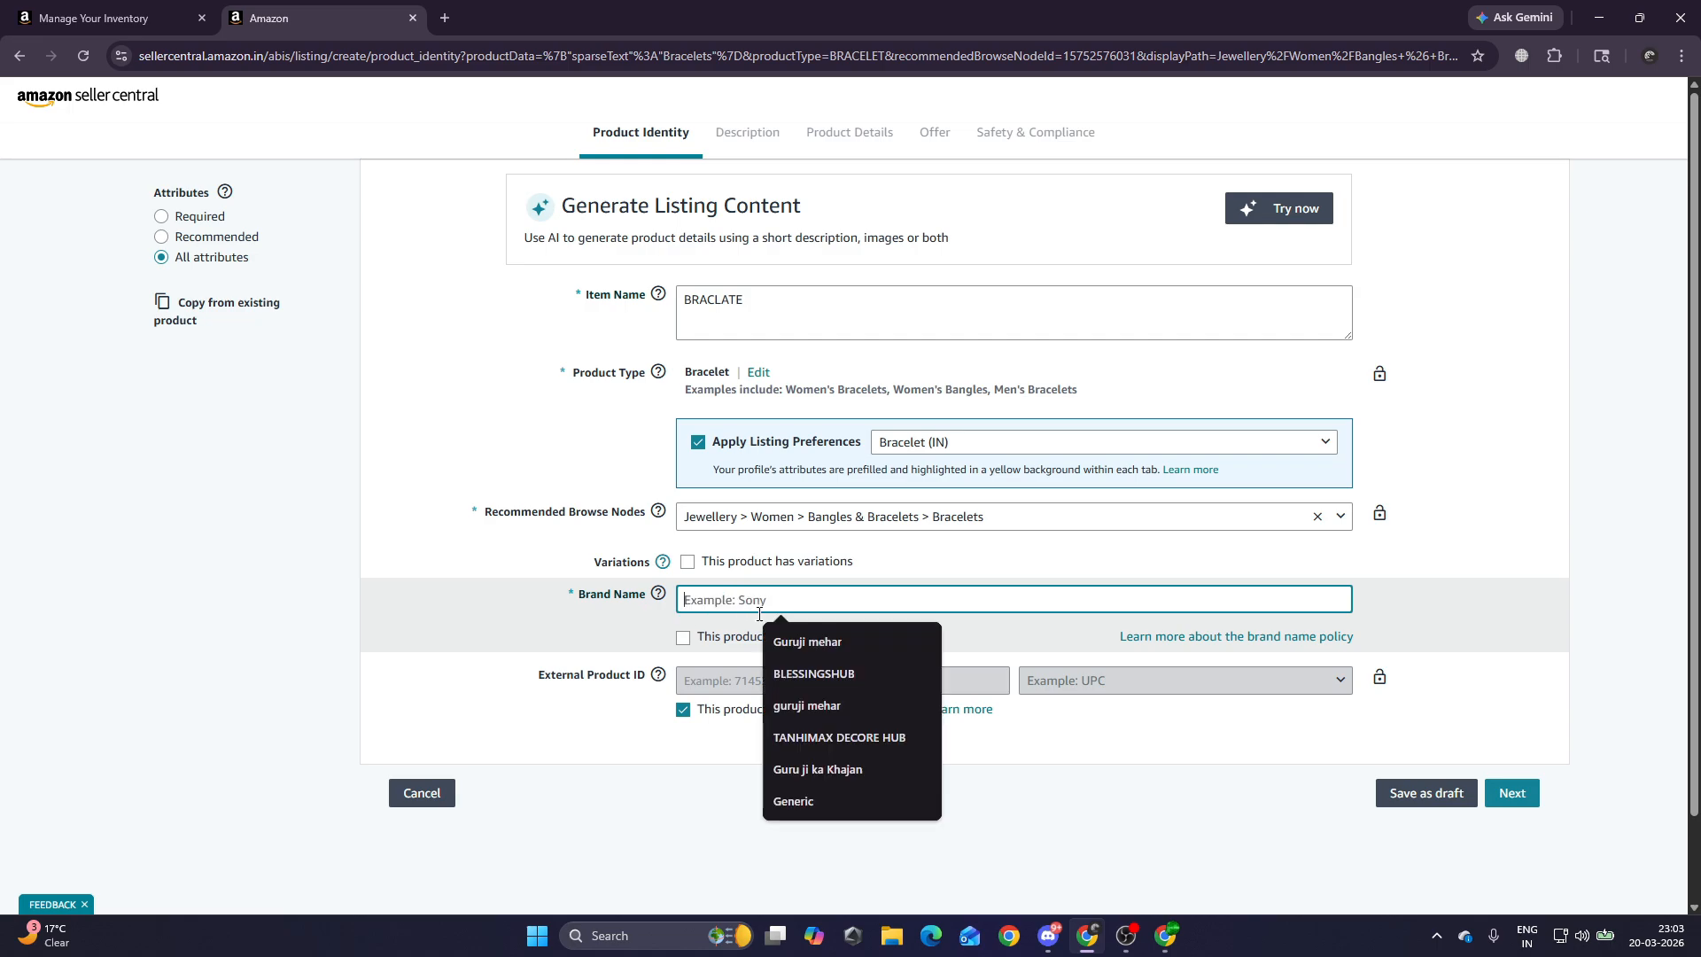
click(794, 644)
click(777, 801)
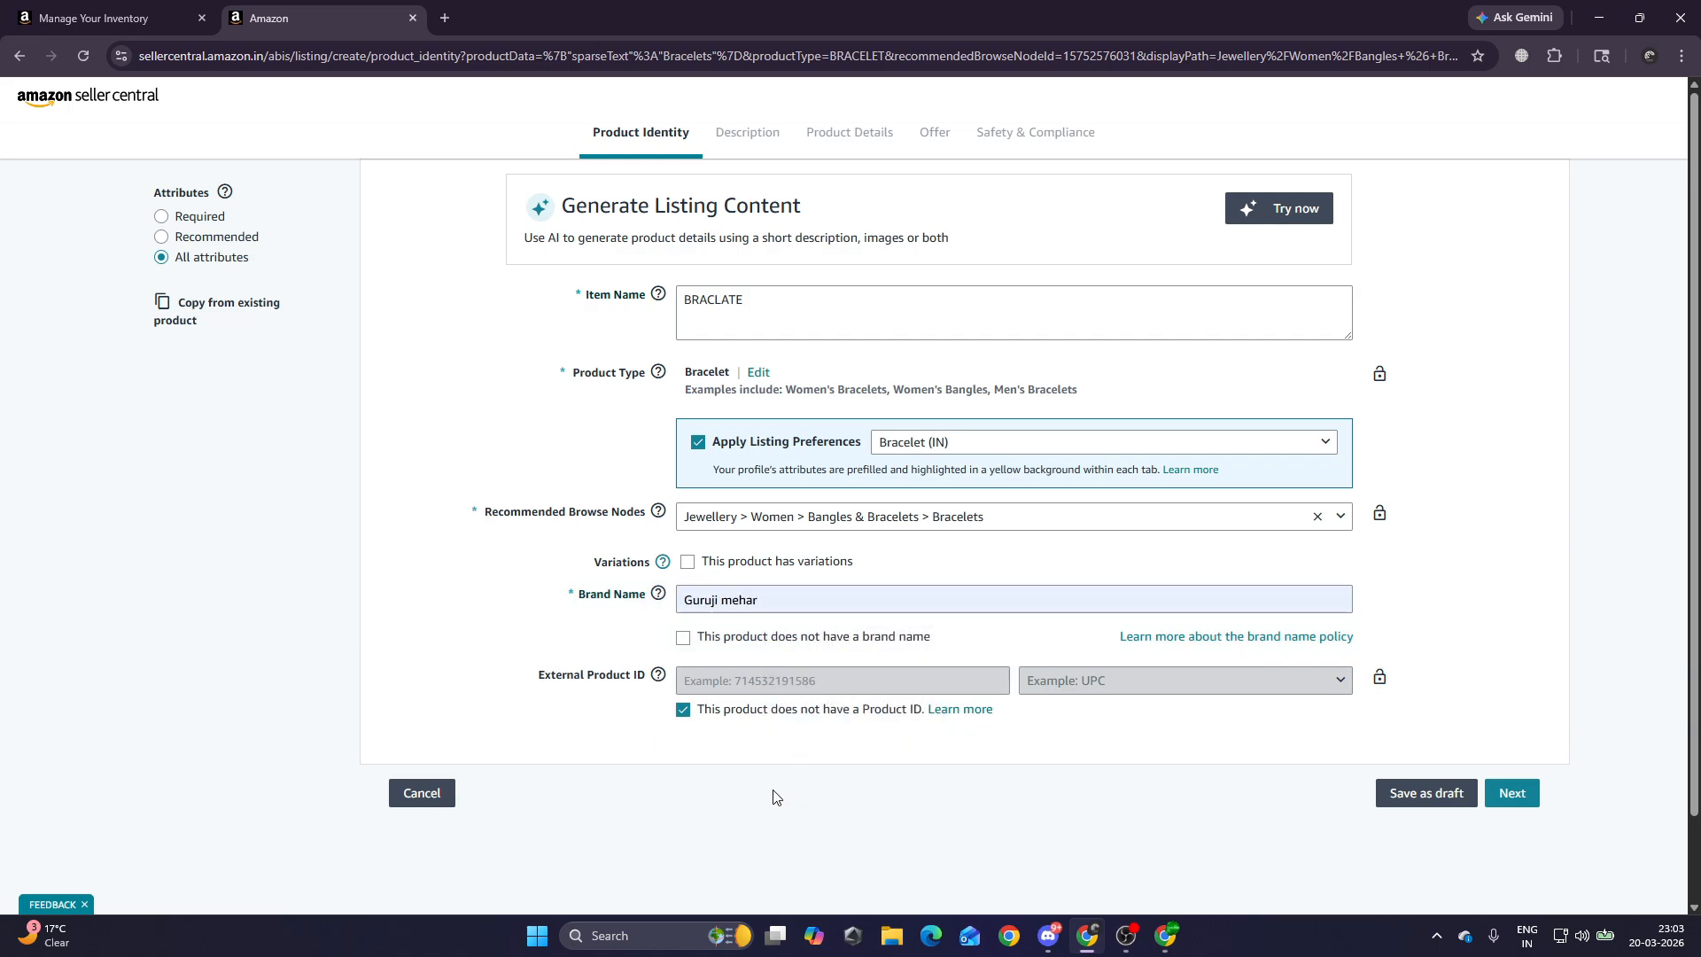
Change the item name to GURUJI BRACLATE and continue to the listing's description section.
drag(748, 301, 650, 326)
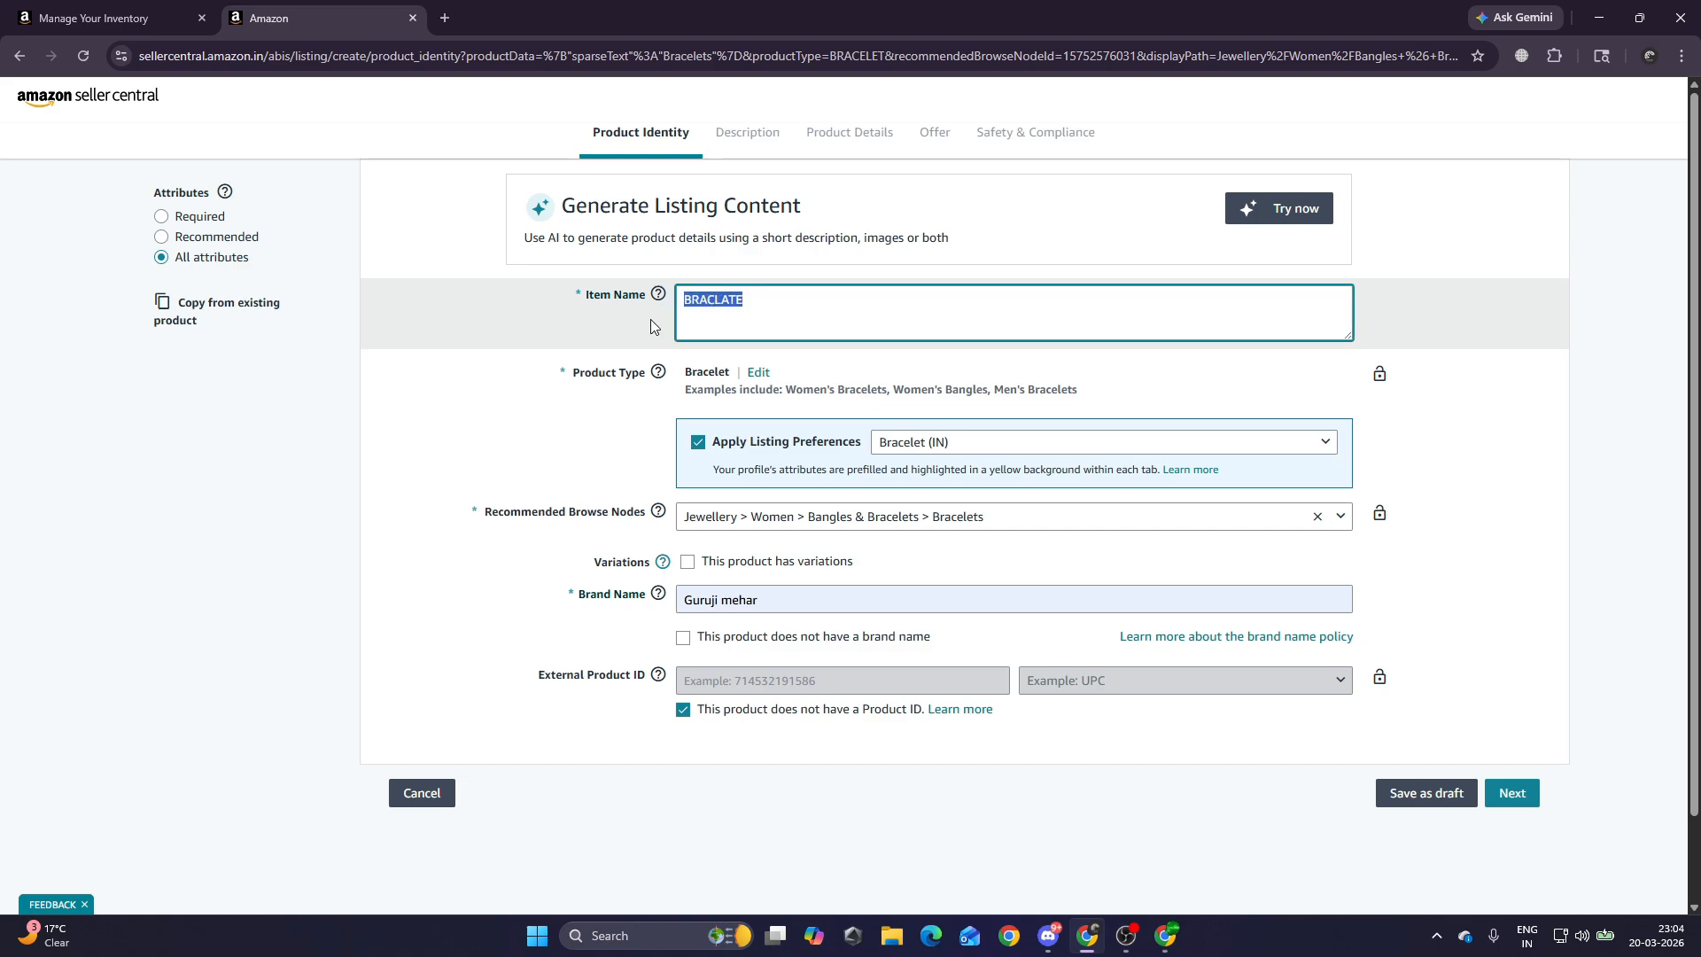
key(BackSpace)
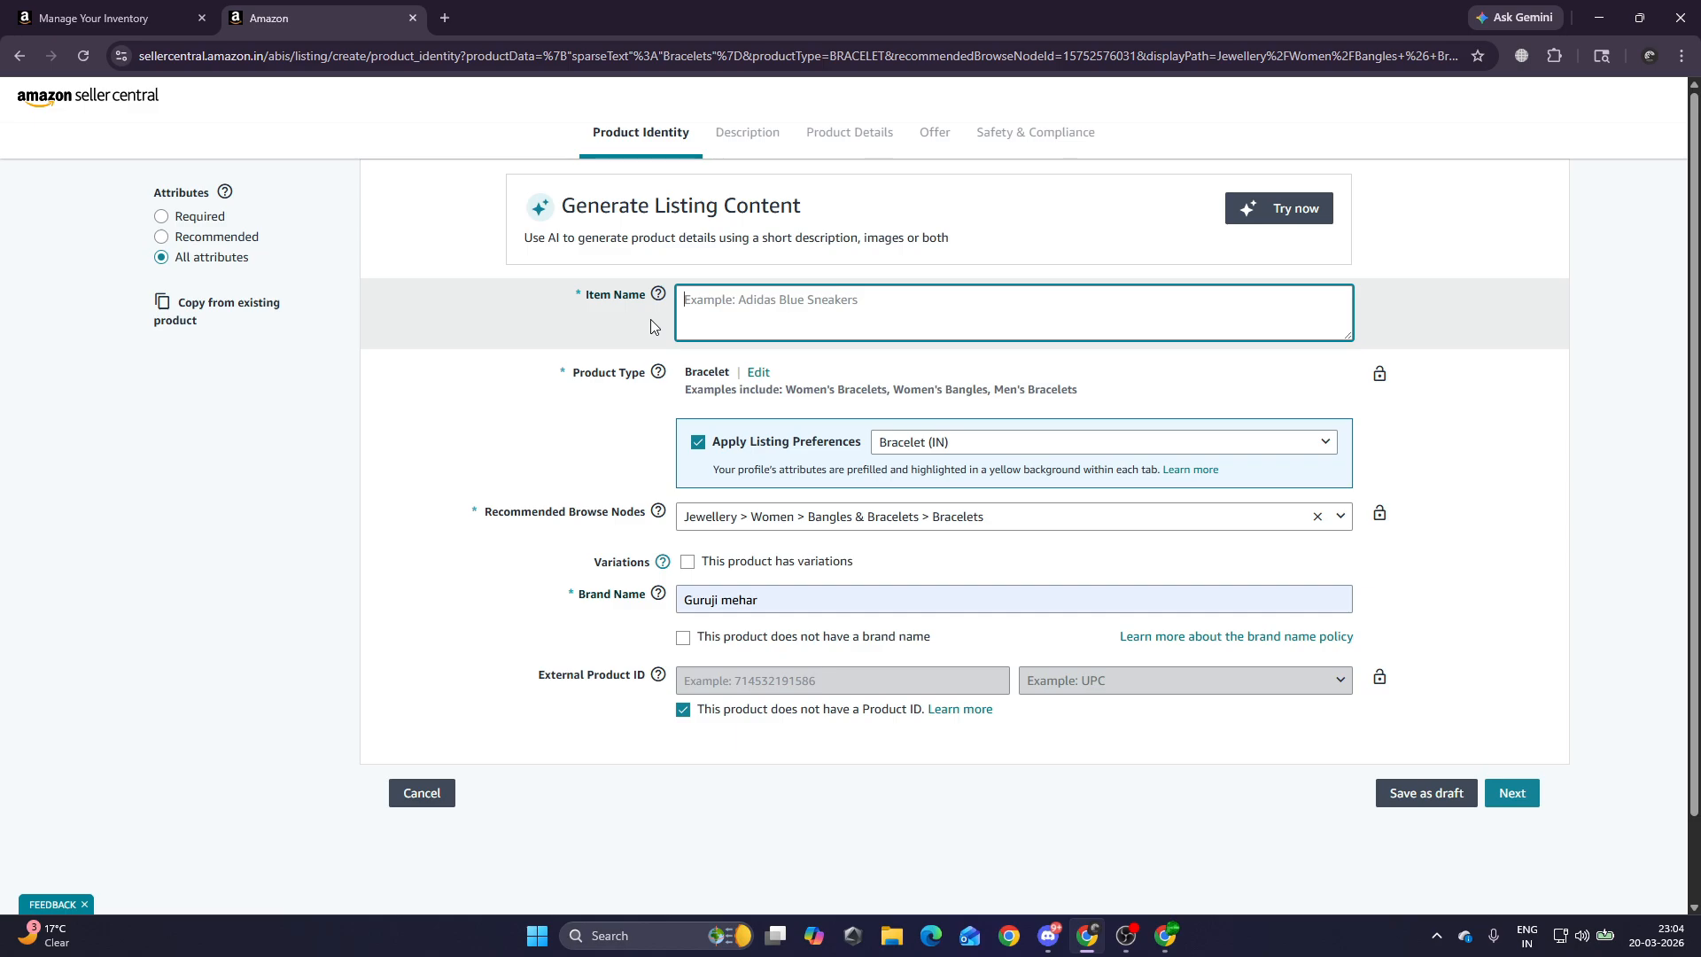
text(GURUJI BRACLATE)
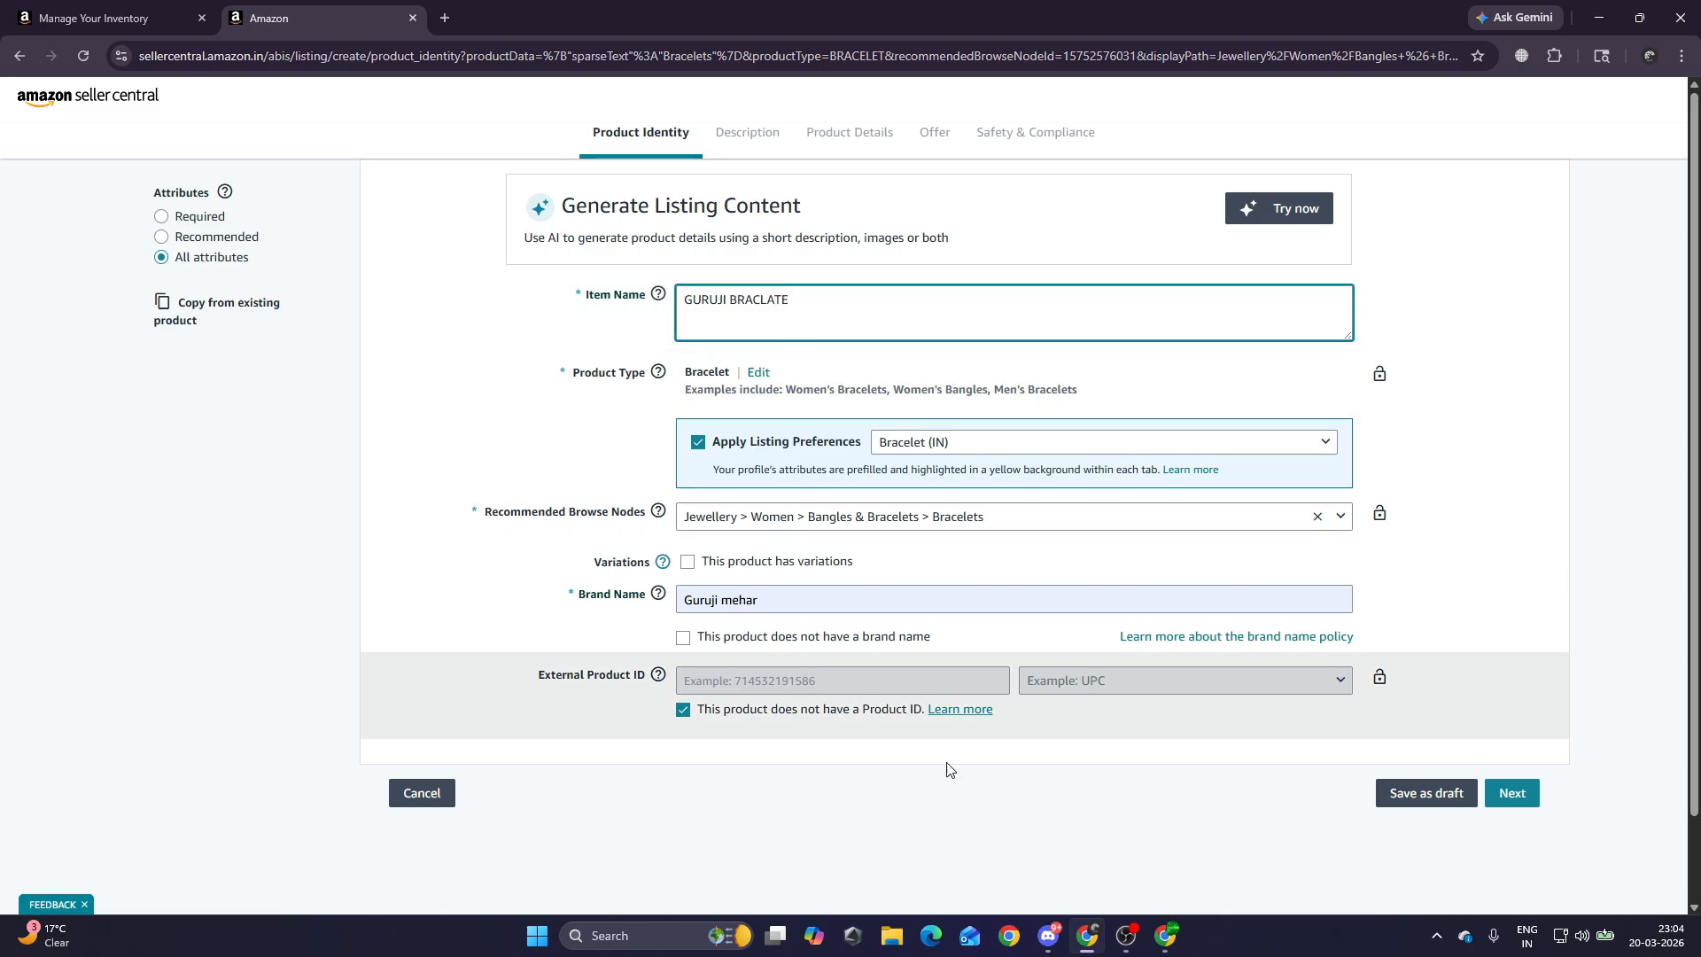
click(1511, 790)
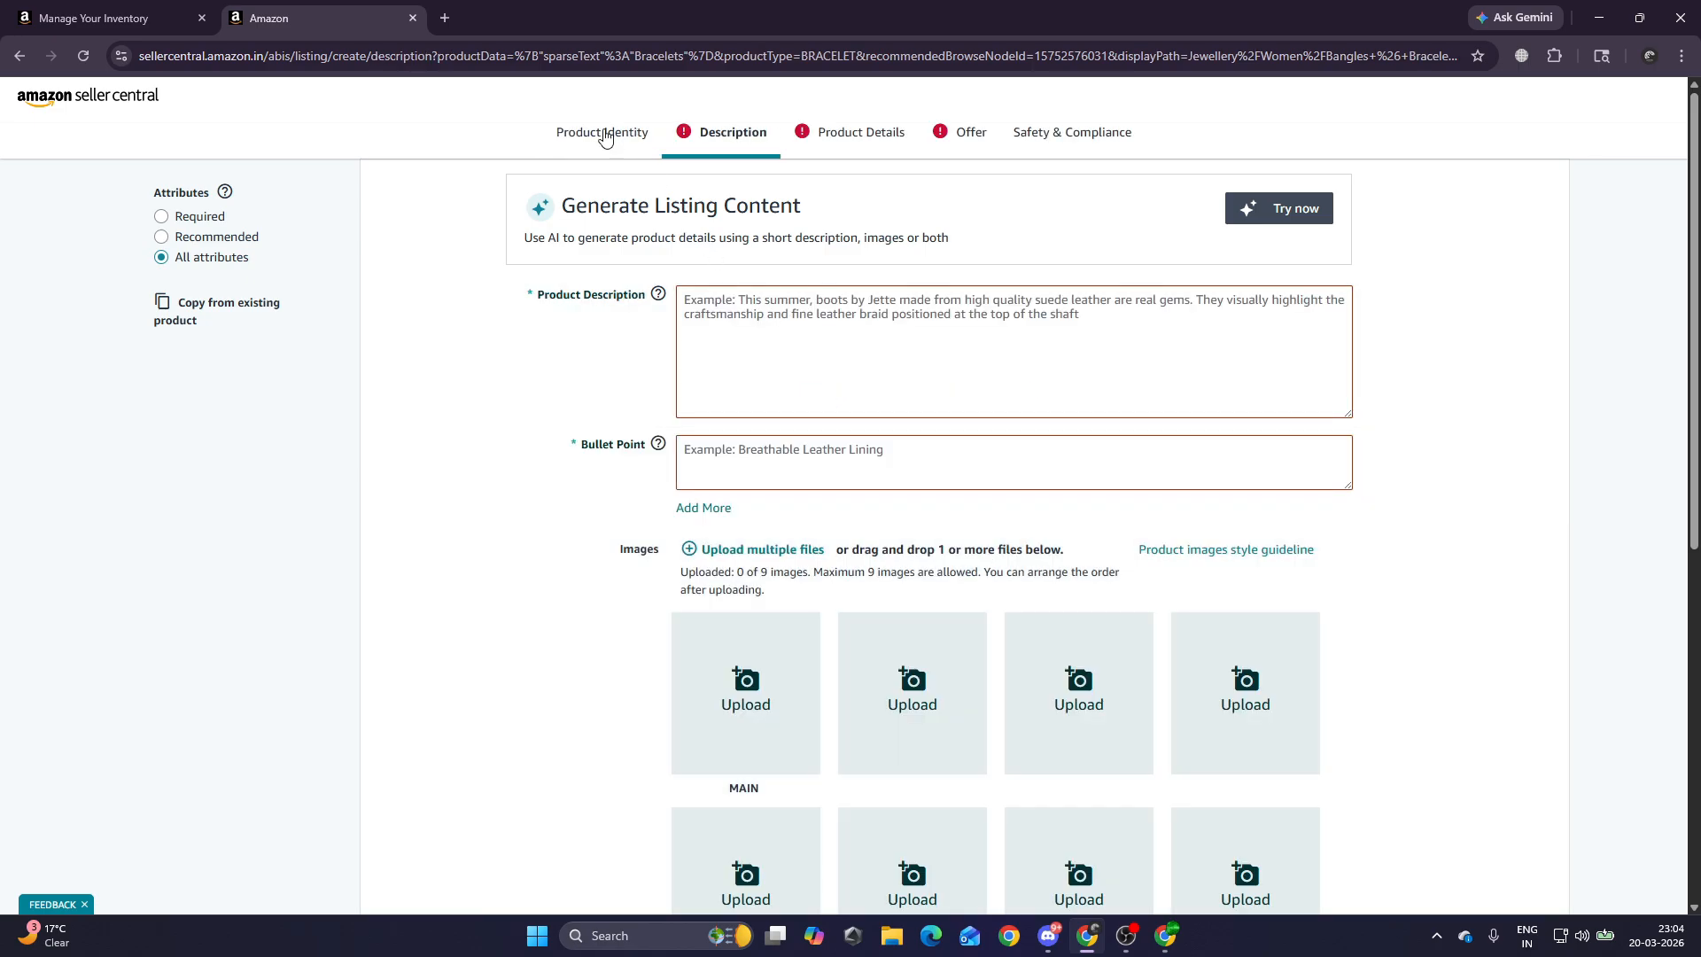
Copy the item name GURUJI BRACLATE into both the product description and the bullet point.
click(605, 135)
drag(795, 301, 657, 312)
key(ctrl+c)
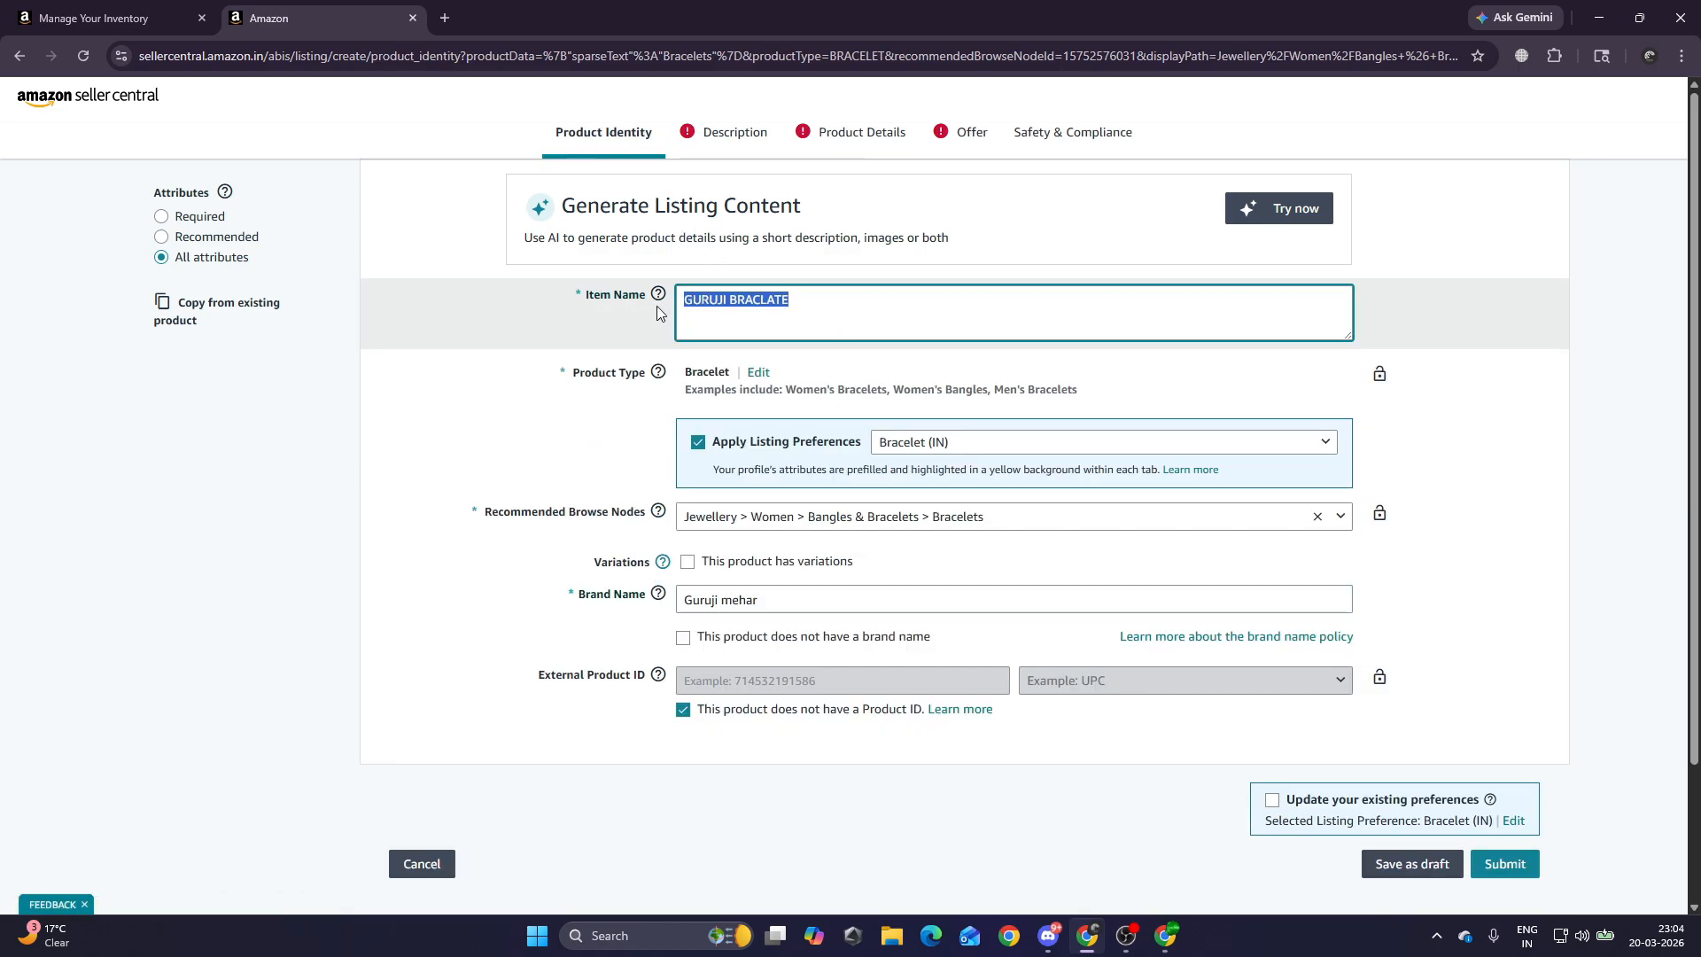
click(737, 133)
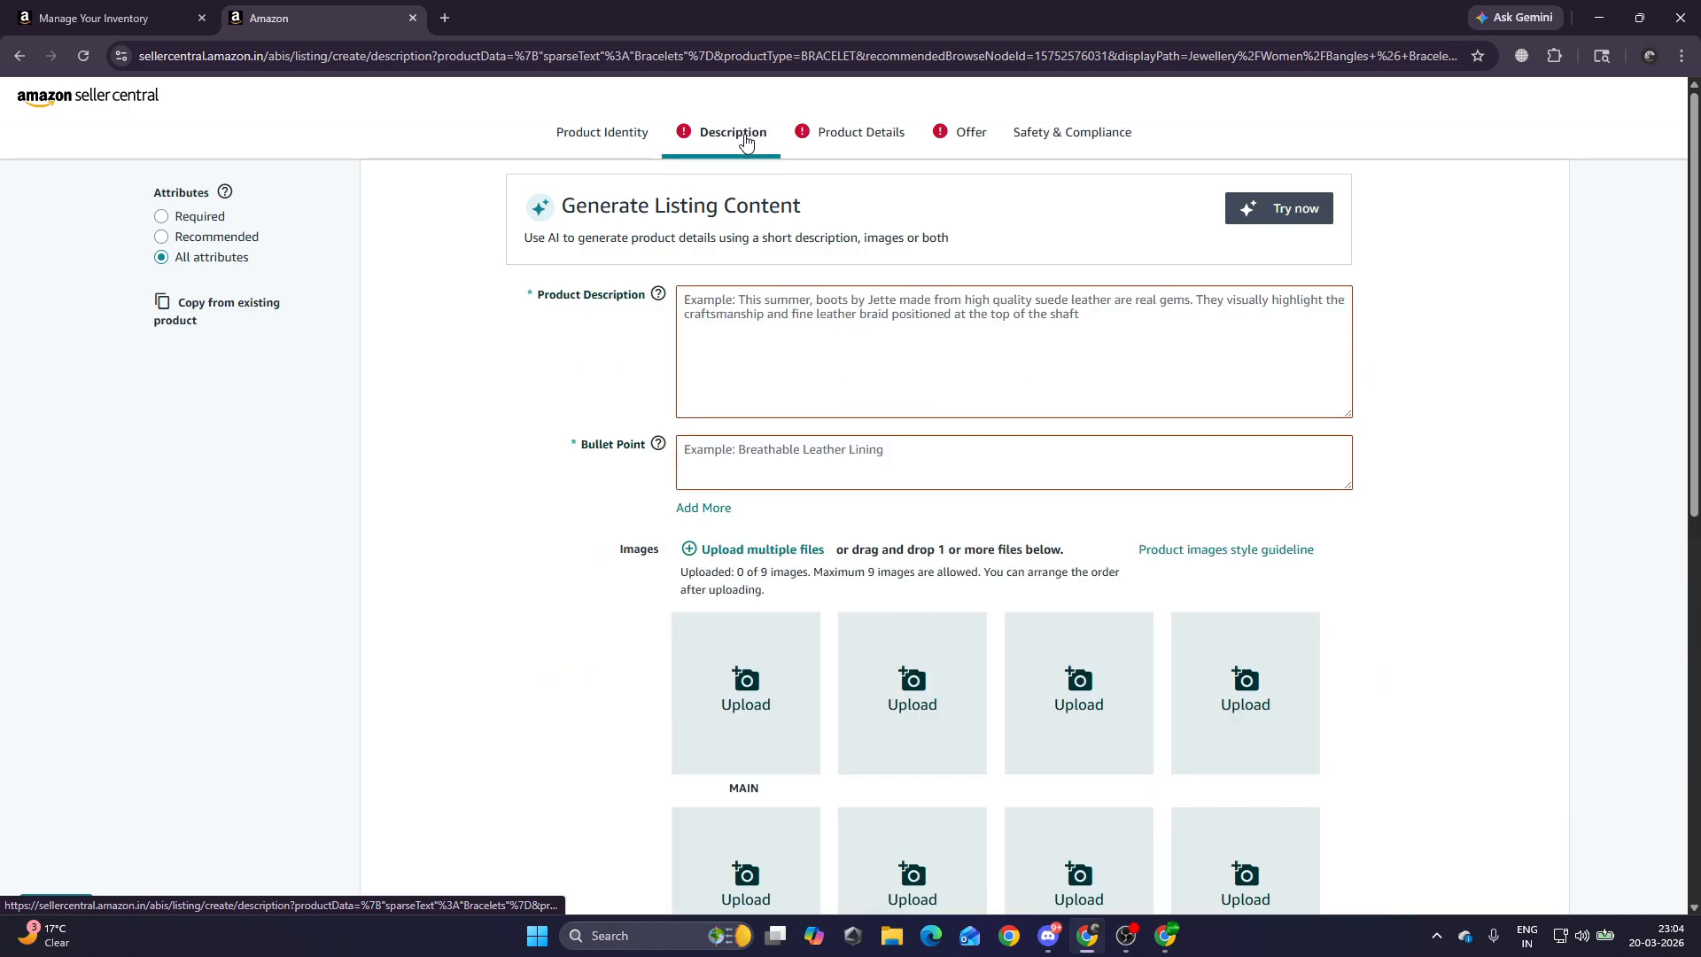
click(805, 380)
key(ctrl+v)
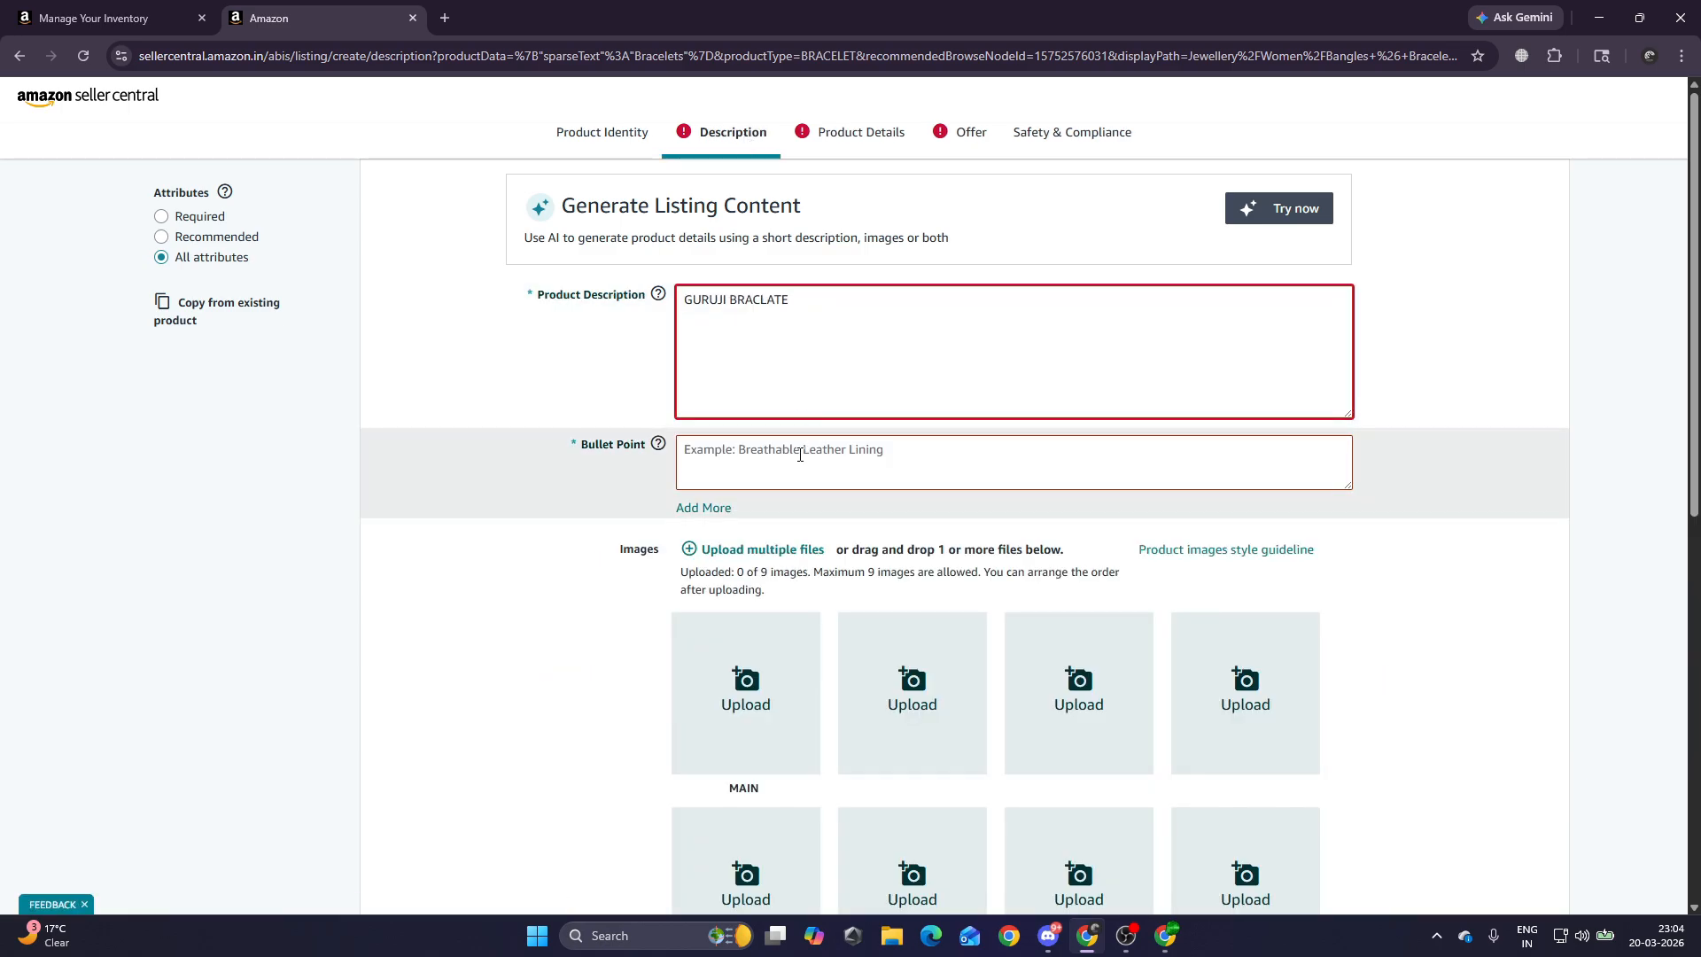
click(800, 455)
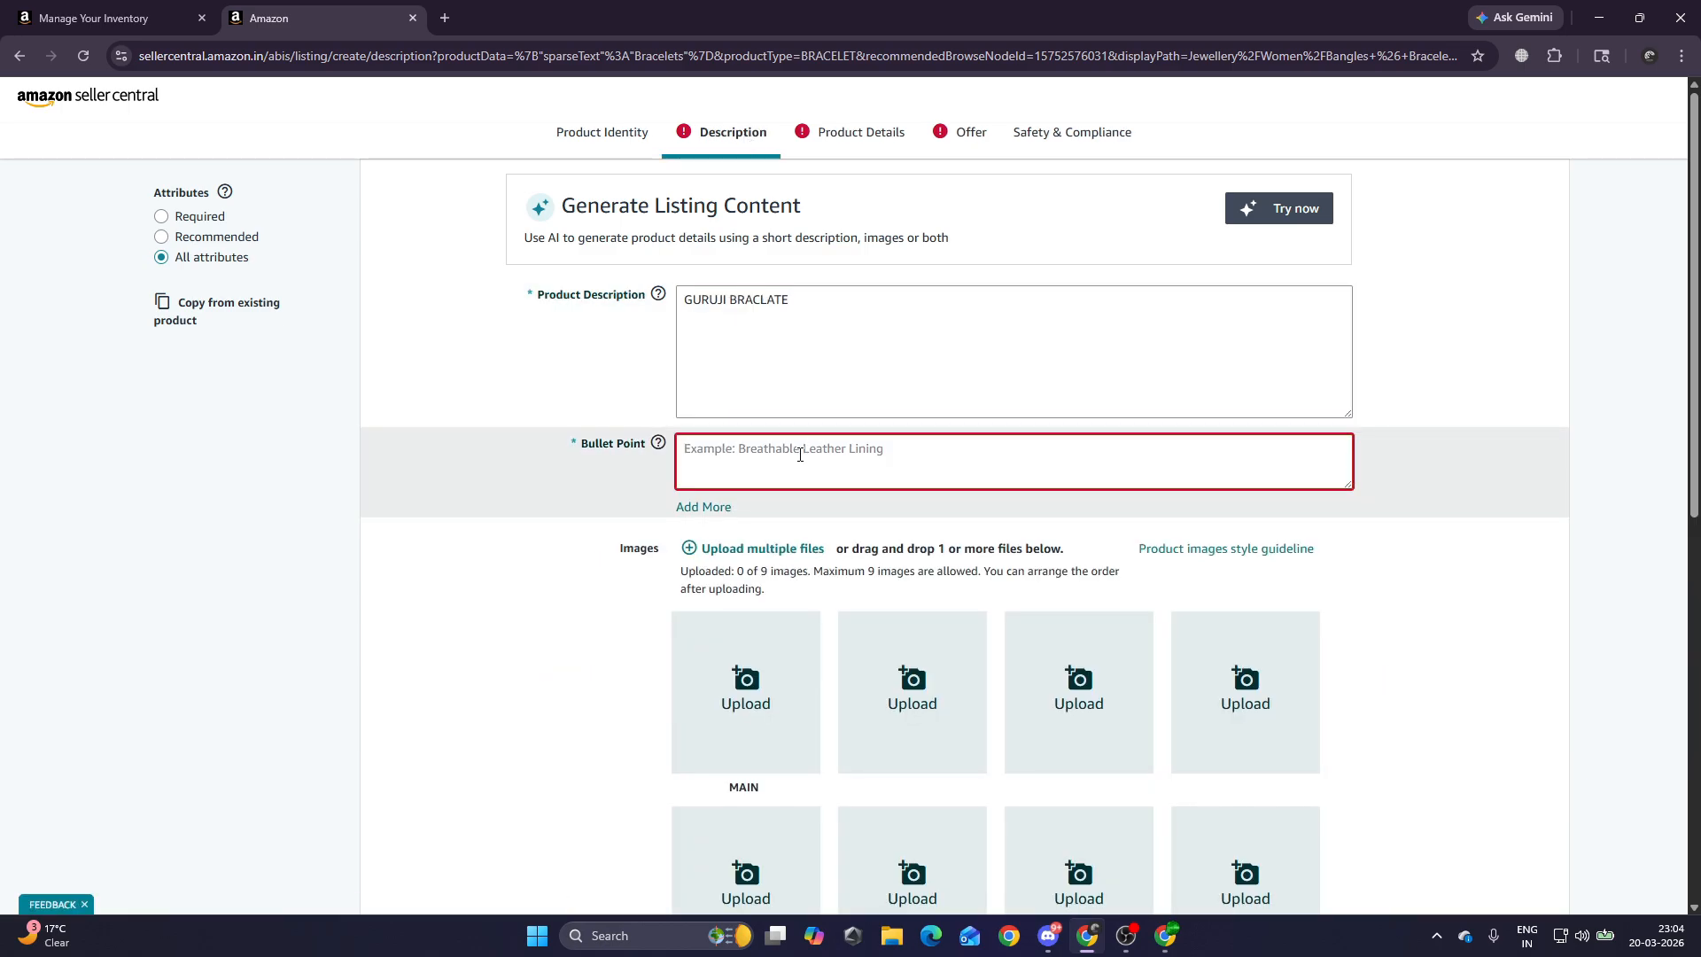
key(ctrl+v)
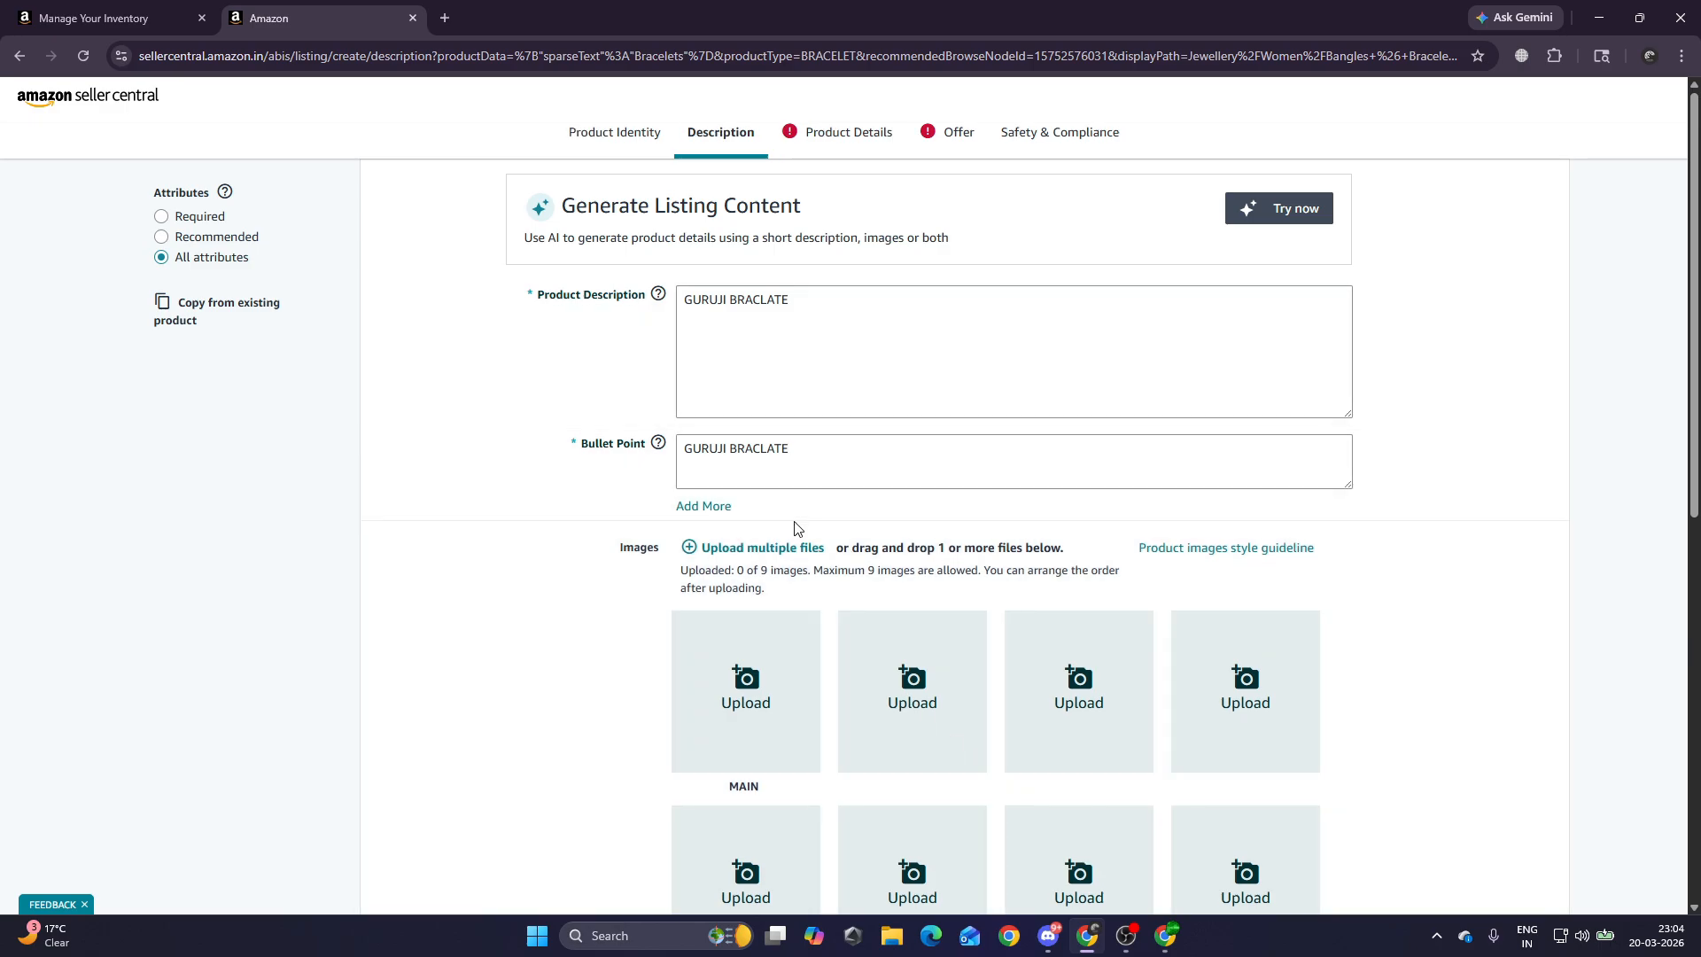
Upload the five silver bracelet images from Downloads: 715mrQRB5bL._SX625_, 712lS+ER3oL._SX625_, 71ssBLj22DL._SX625_, 41oka2kGv6L and 41JLB1iz9iL (1).
click(783, 551)
scroll(803, 425, down, 10)
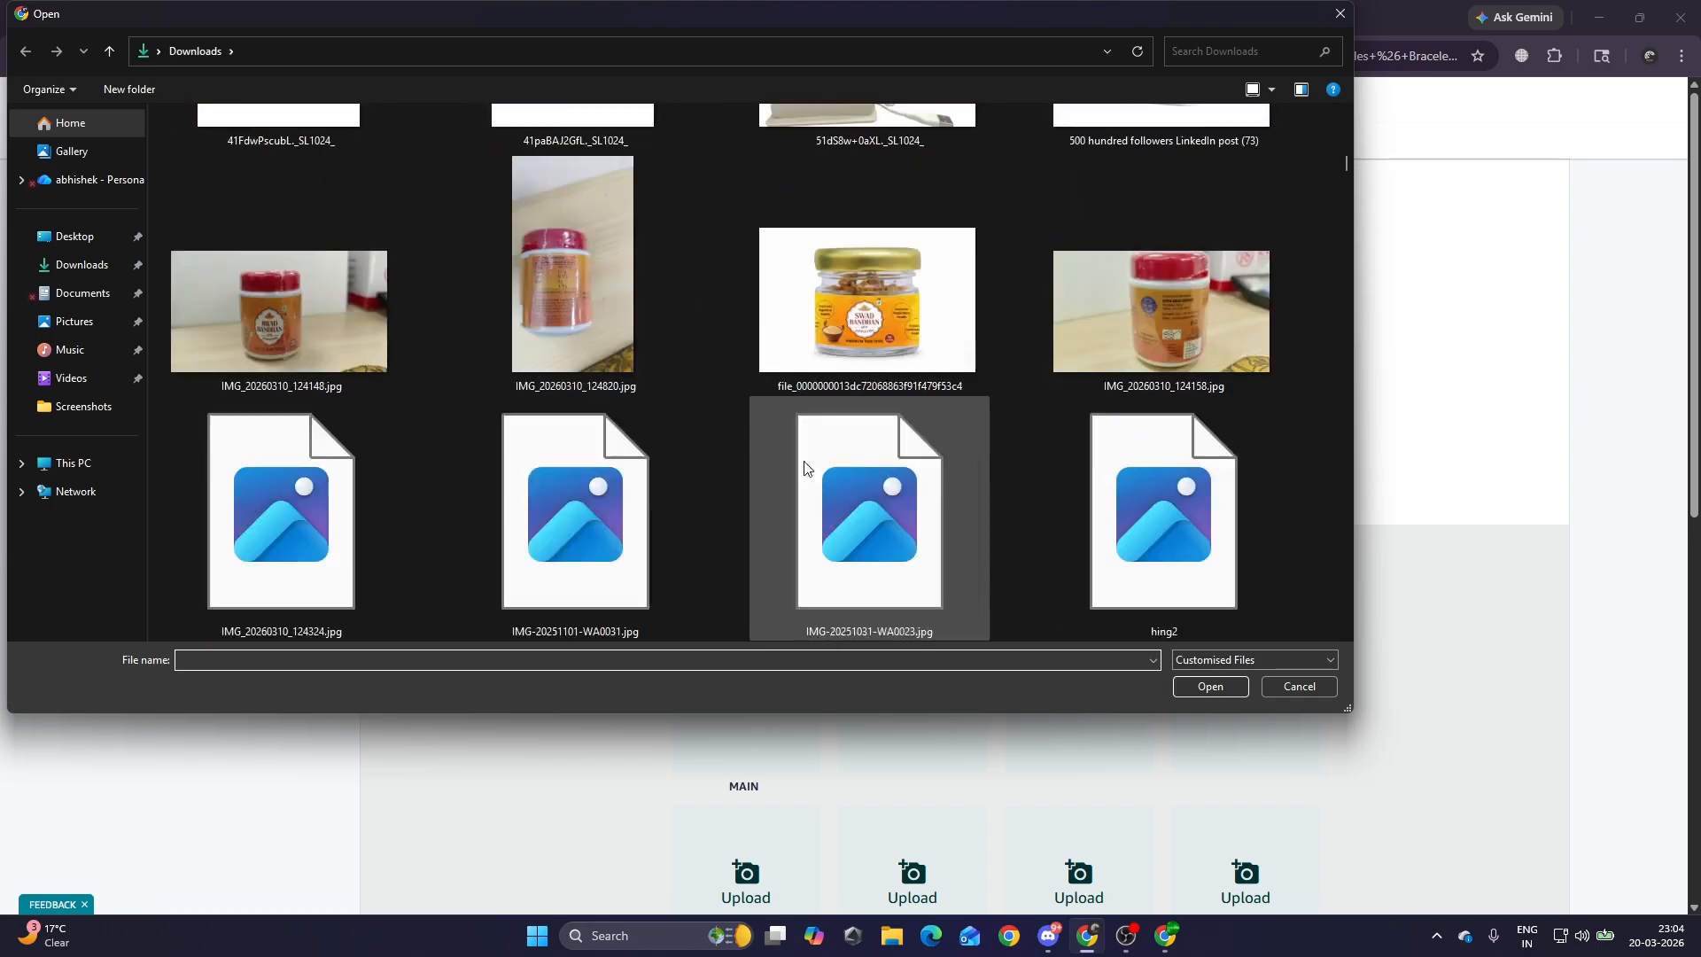
scroll(805, 467, down, 10)
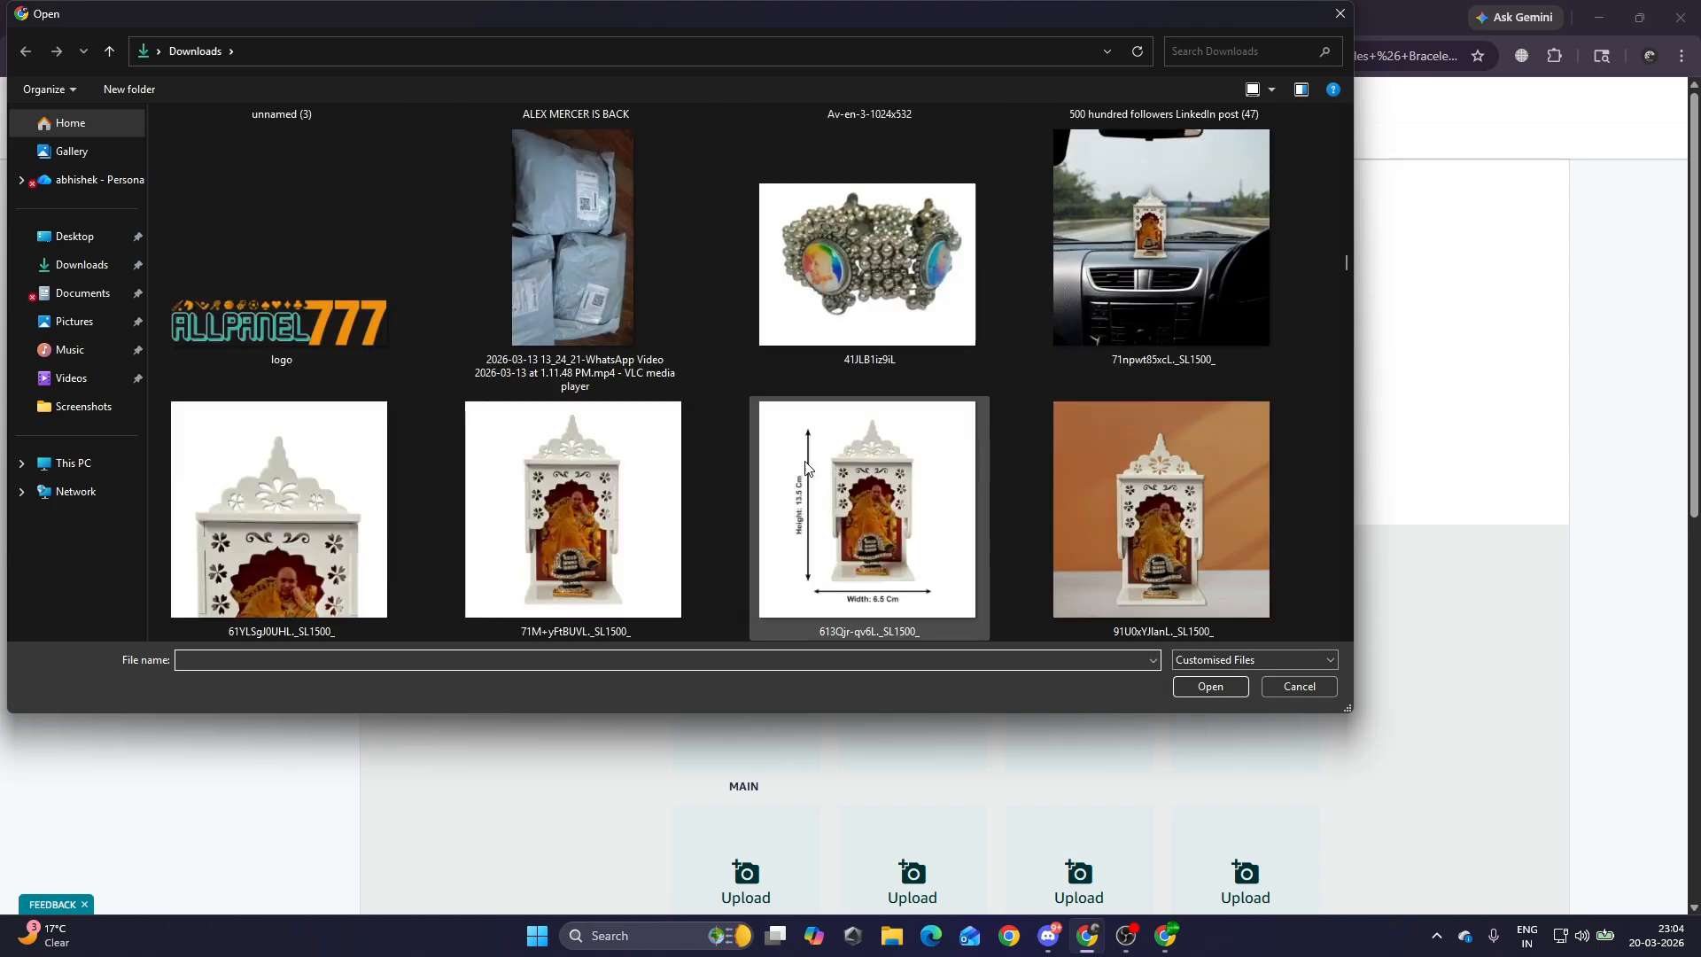
scroll(806, 462, up, 10)
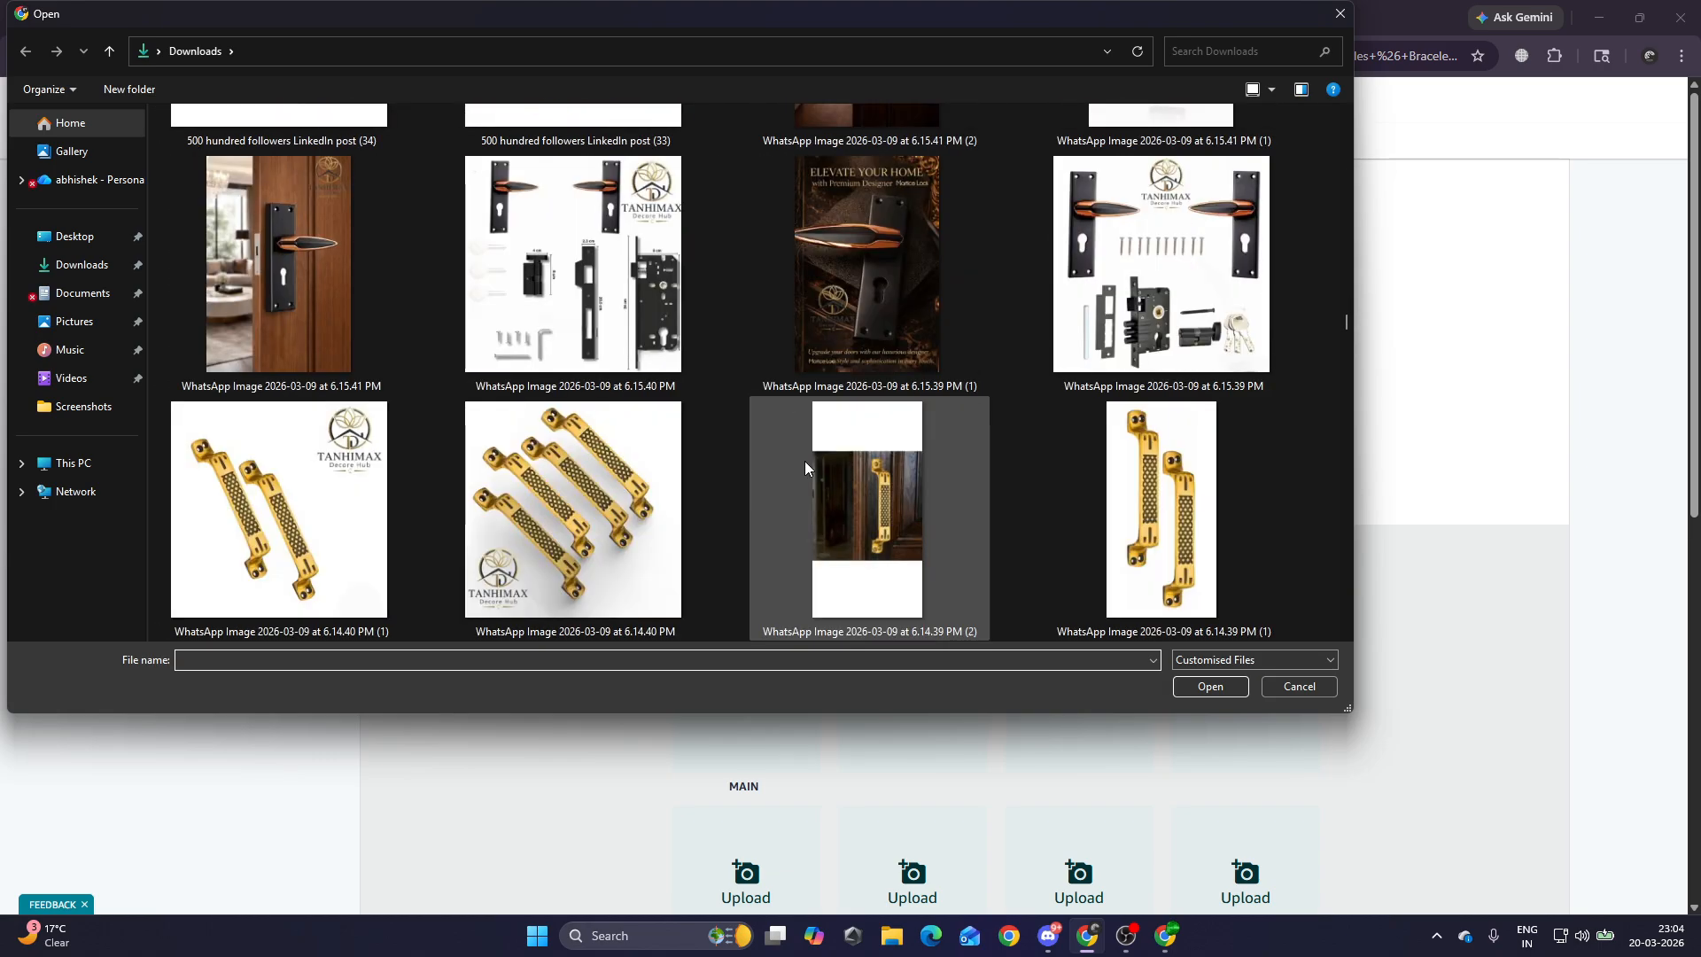
scroll(807, 468, up, 5)
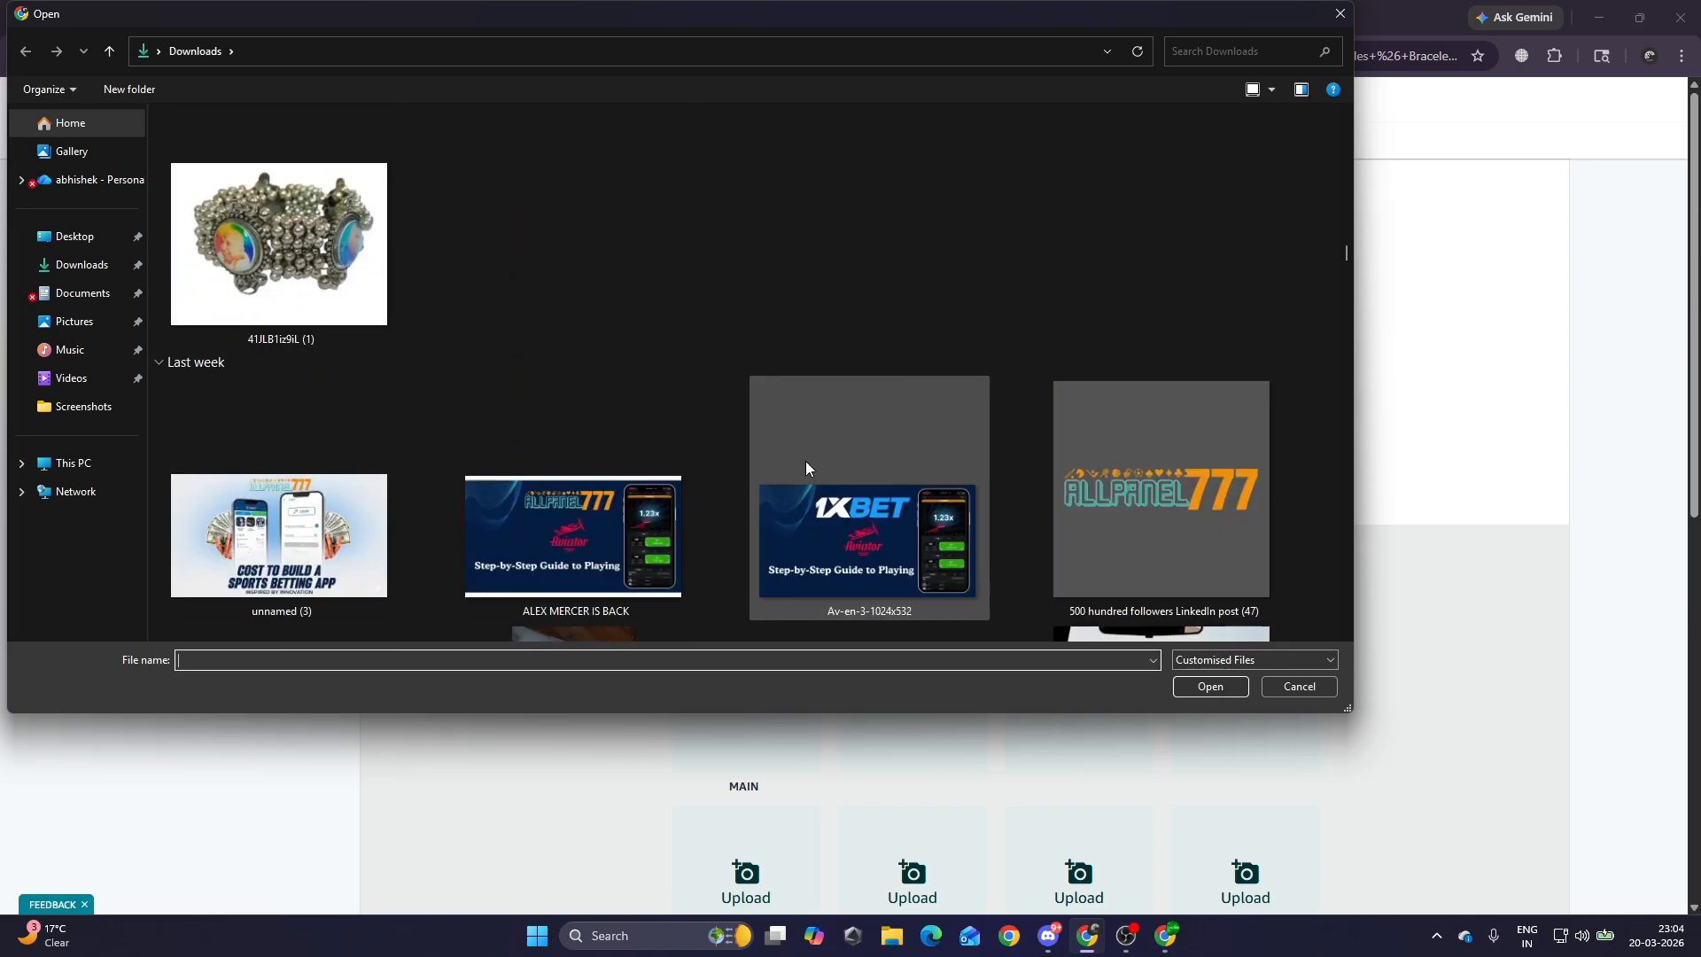
scroll(805, 468, up, 5)
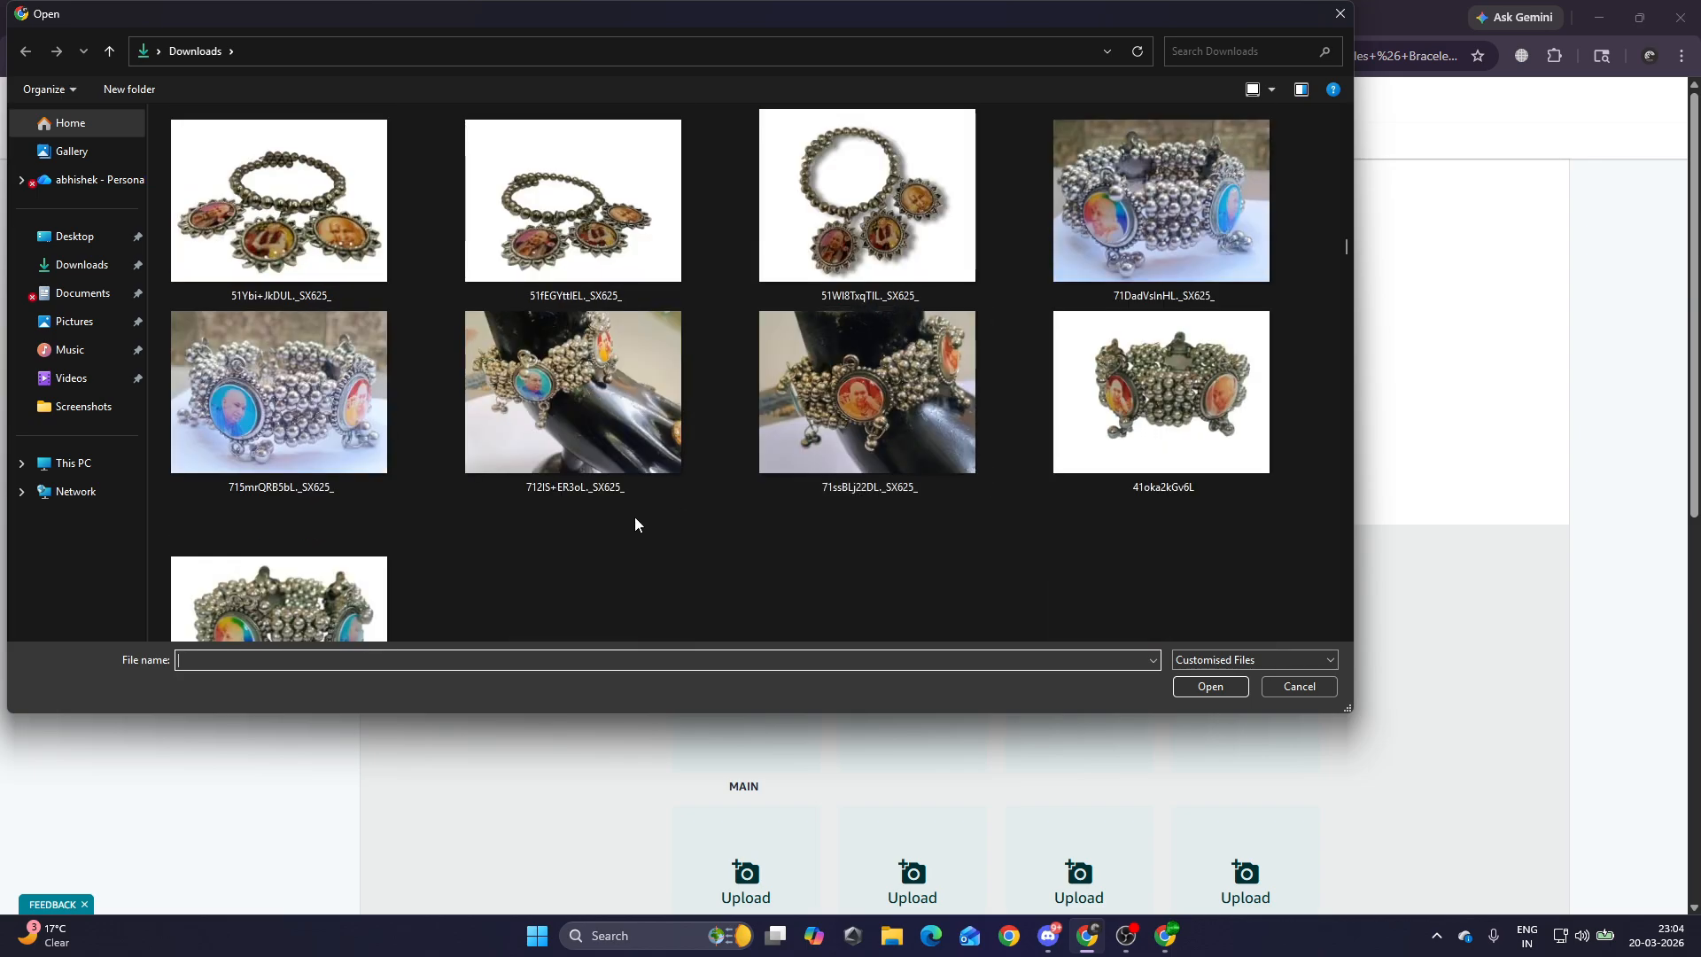
click(337, 614)
ctrl+click(1141, 310)
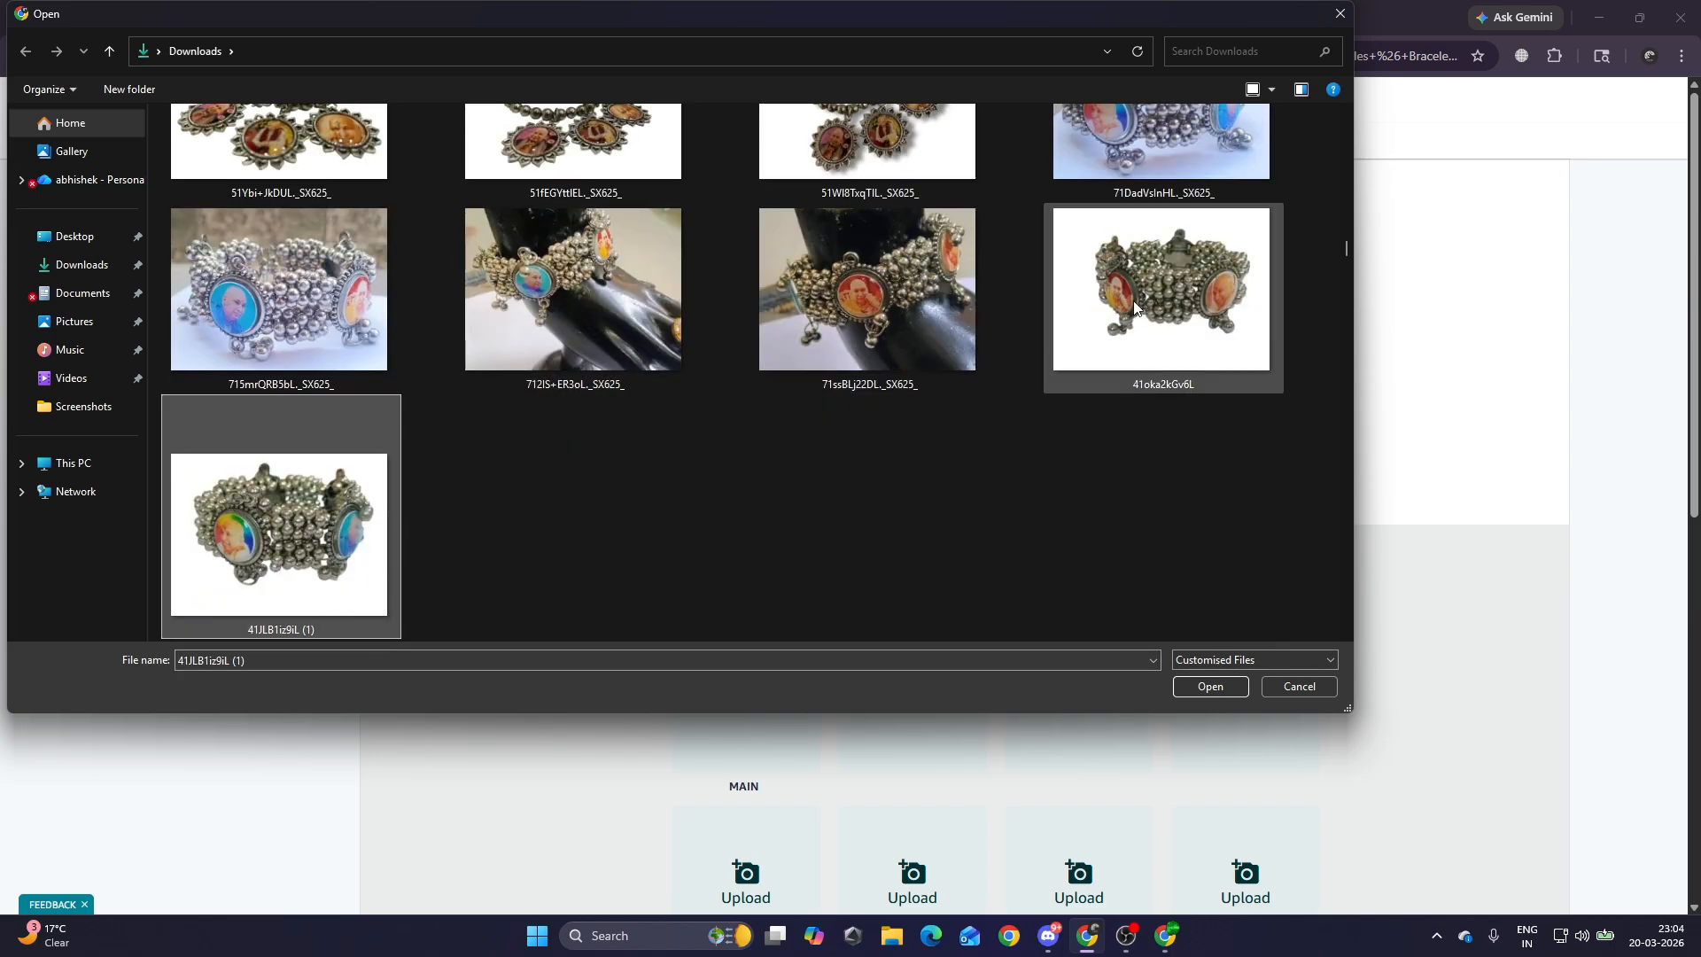
ctrl+click(928, 326)
ctrl+click(625, 326)
ctrl+click(348, 326)
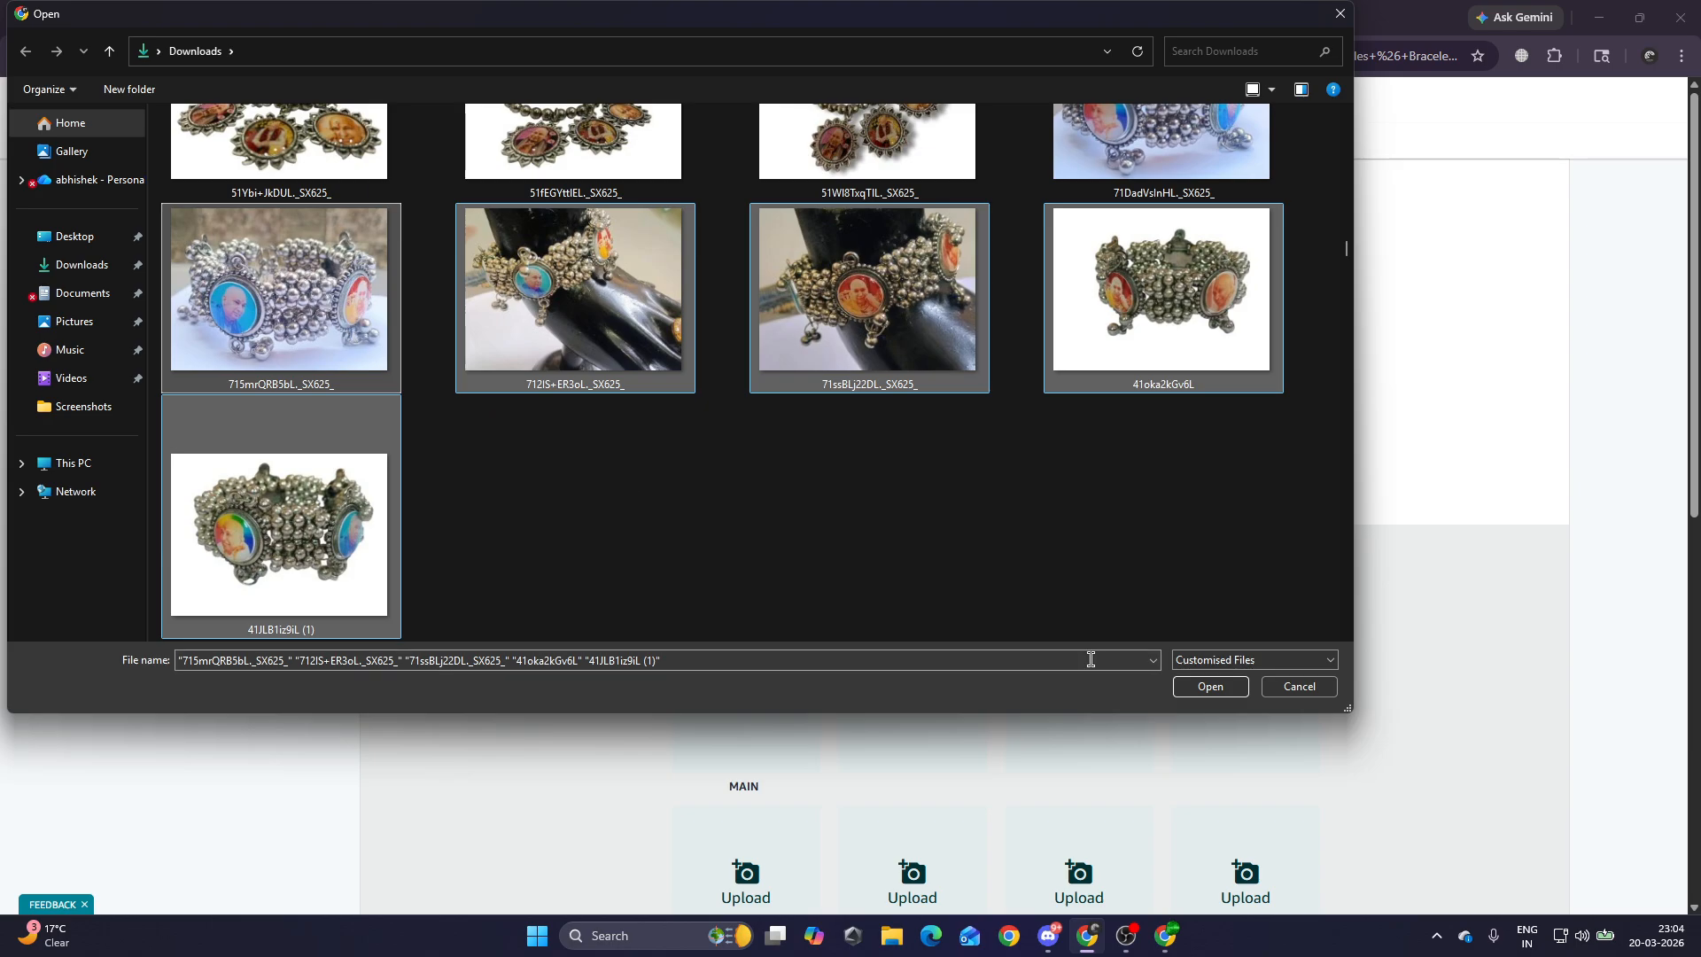
click(1212, 688)
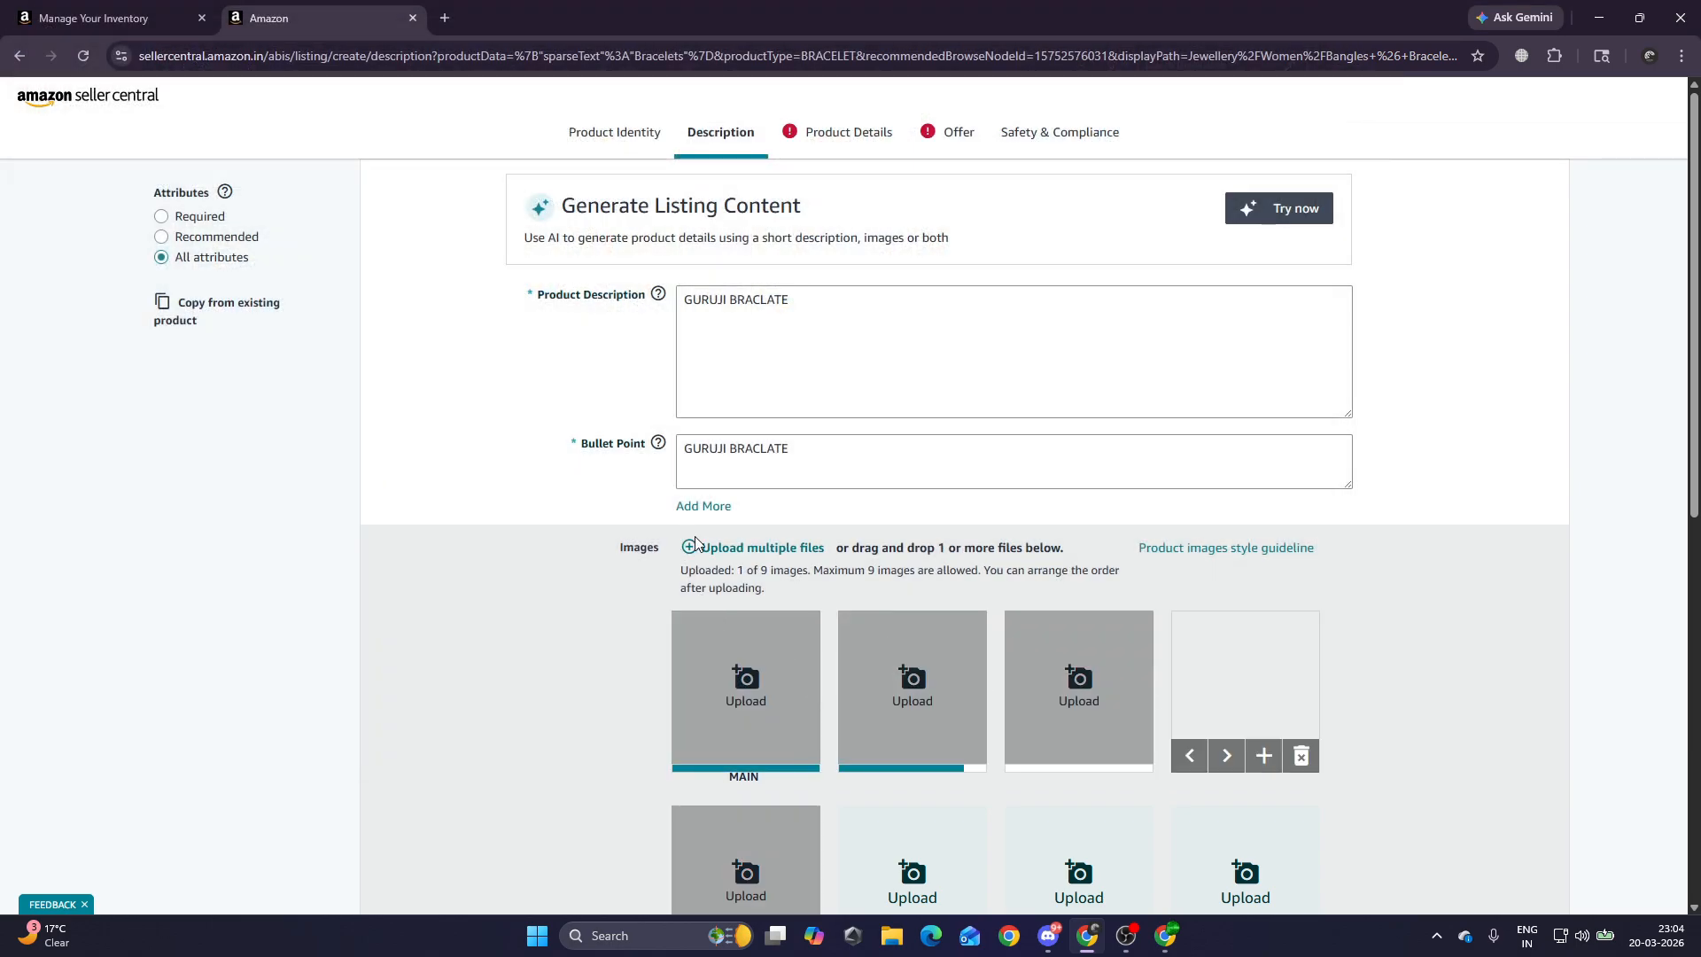
Swap the fifth uploaded image with the first so the white-background bracelet photo is the MAIN image.
drag(828, 560, 824, 557)
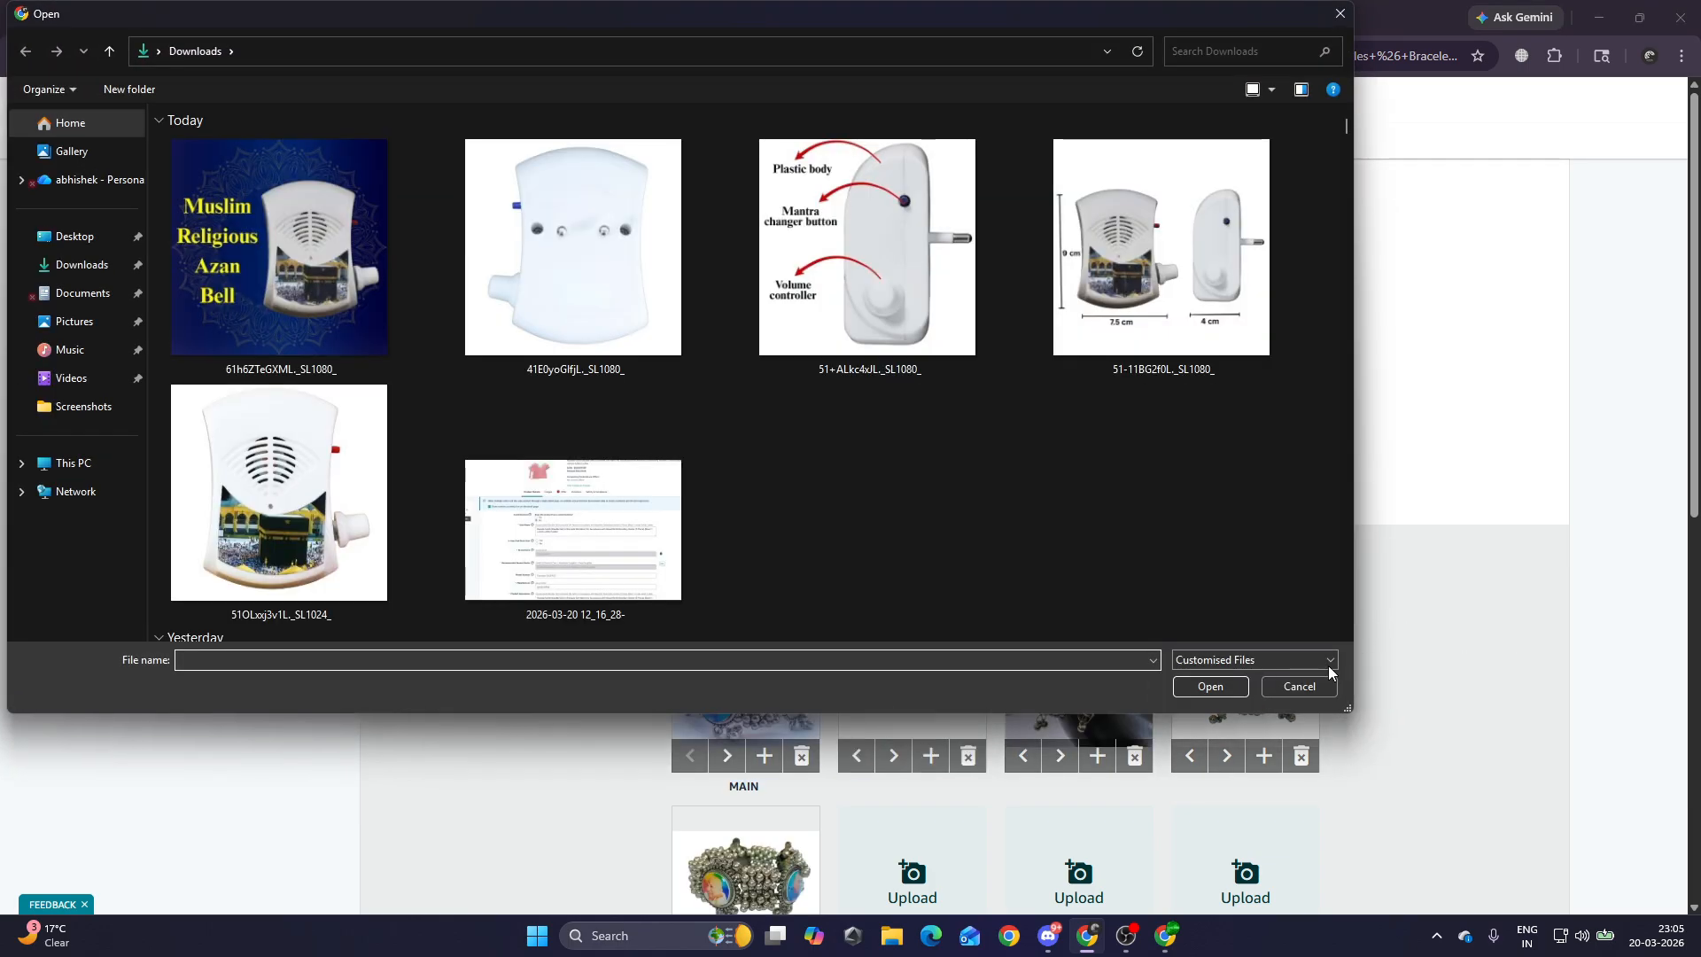
click(1312, 686)
scroll(1392, 678, down, 2)
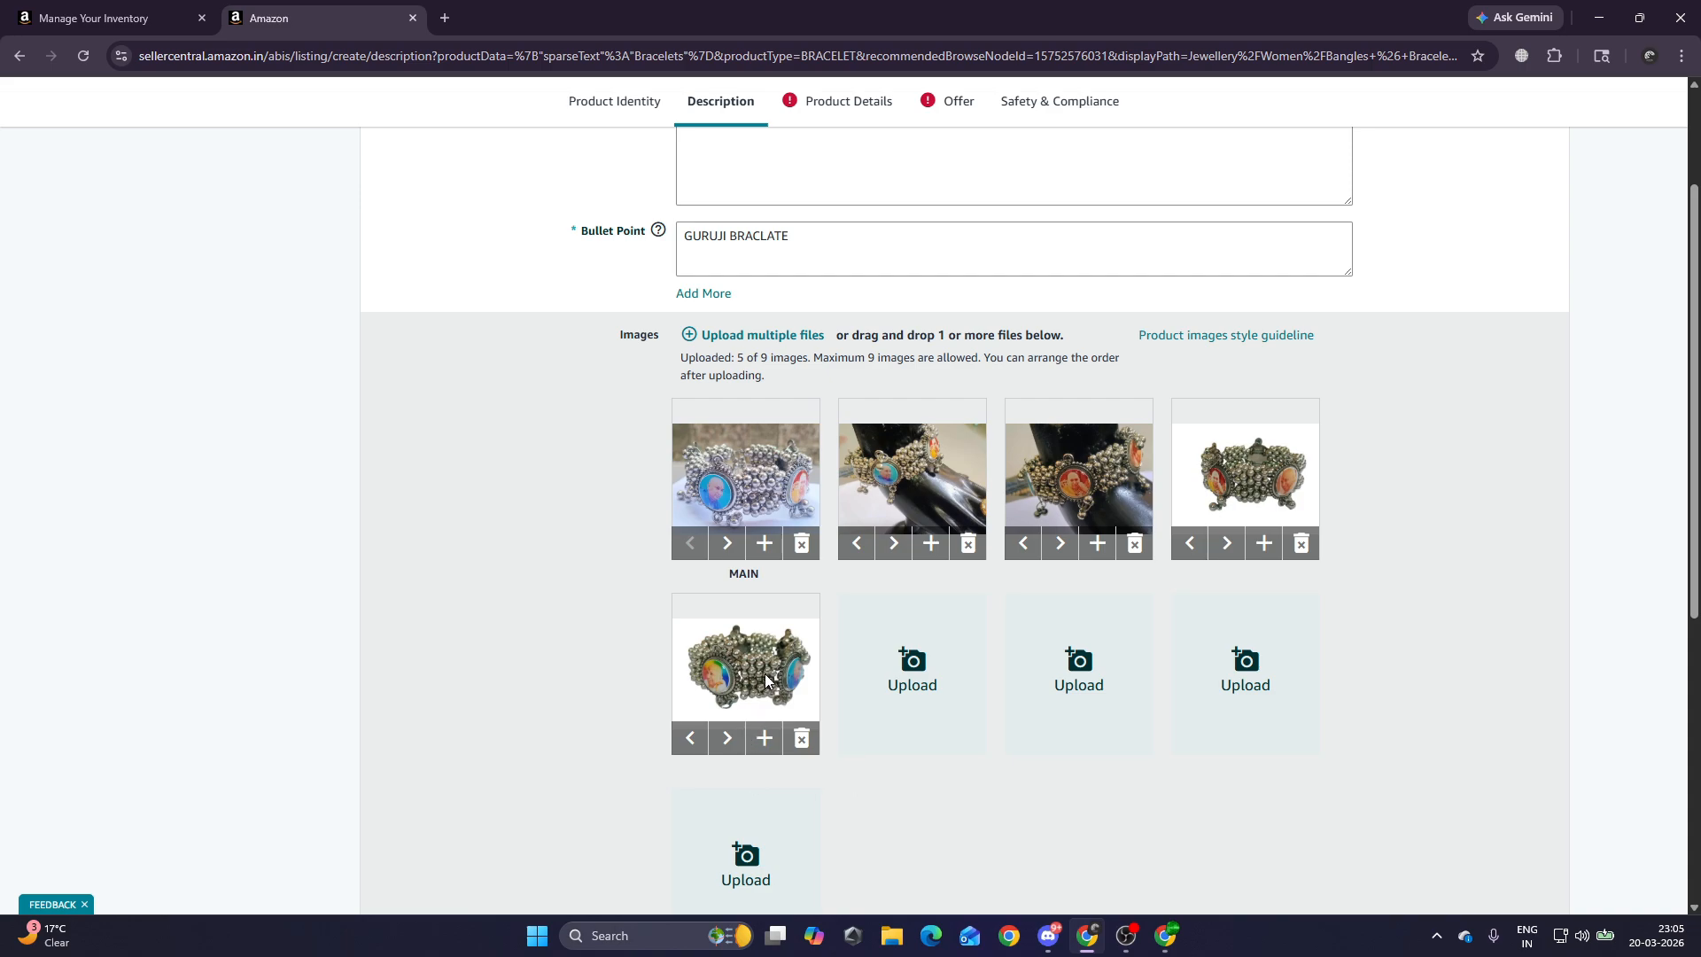
drag(769, 682, 767, 511)
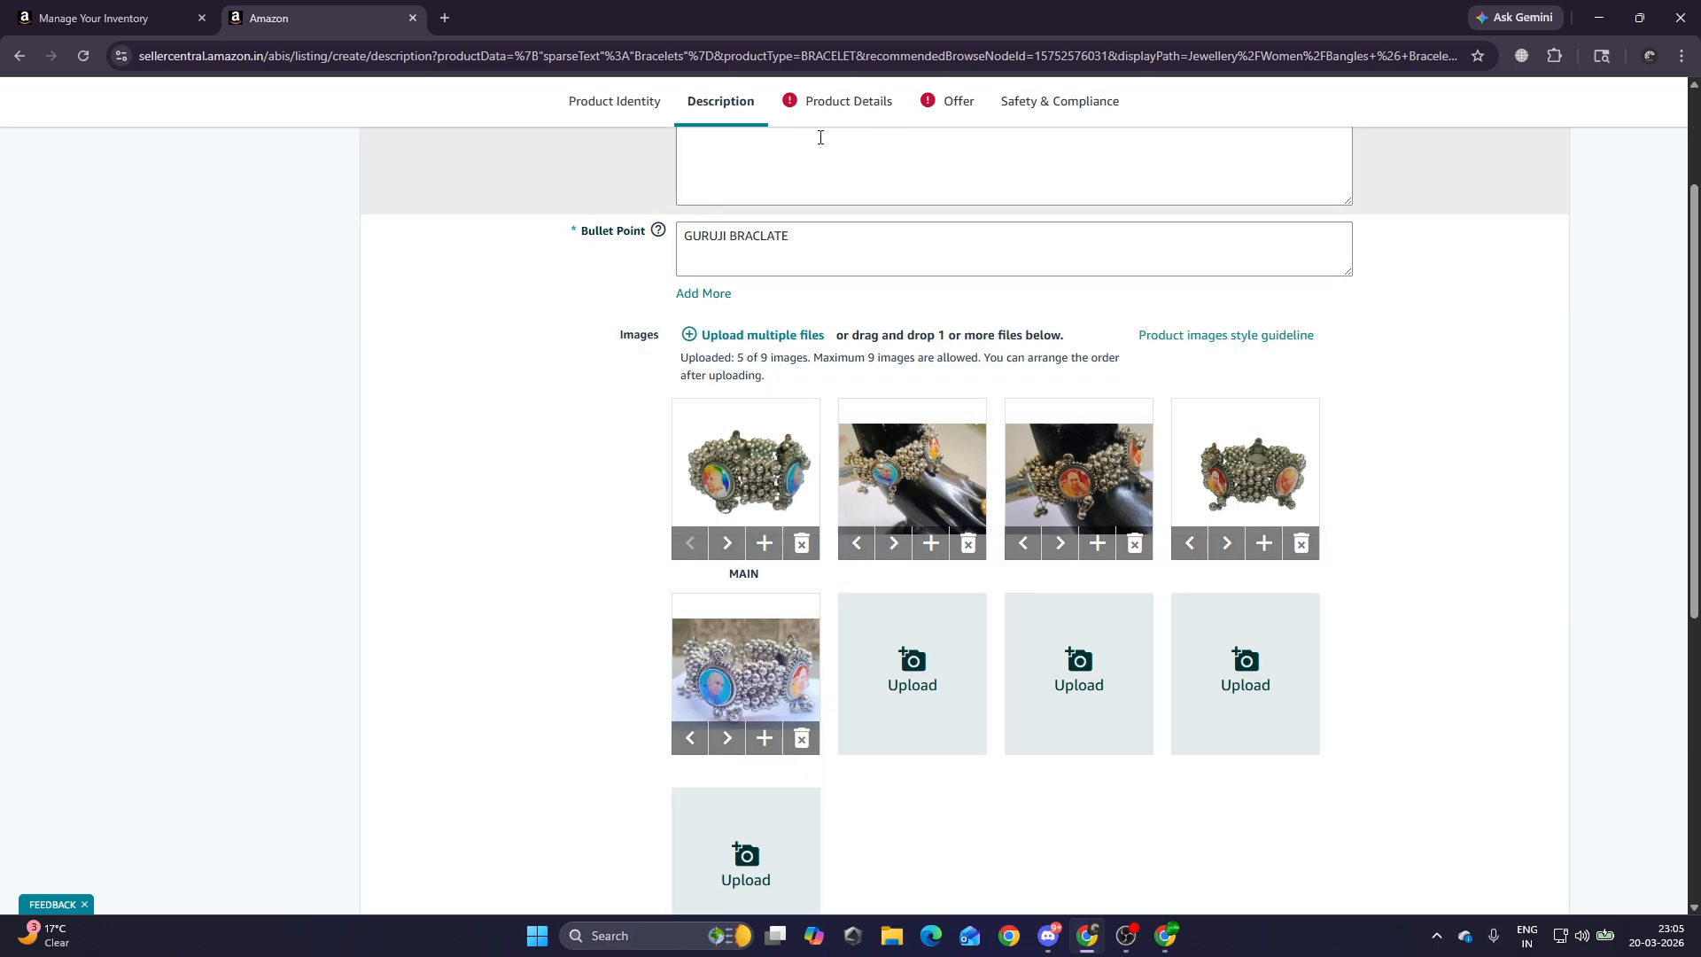
Copy the bullet point text GURUJI BRACLATE into the Generic Keyword field of the product details.
triple_click(809, 239)
key(ctrl+c)
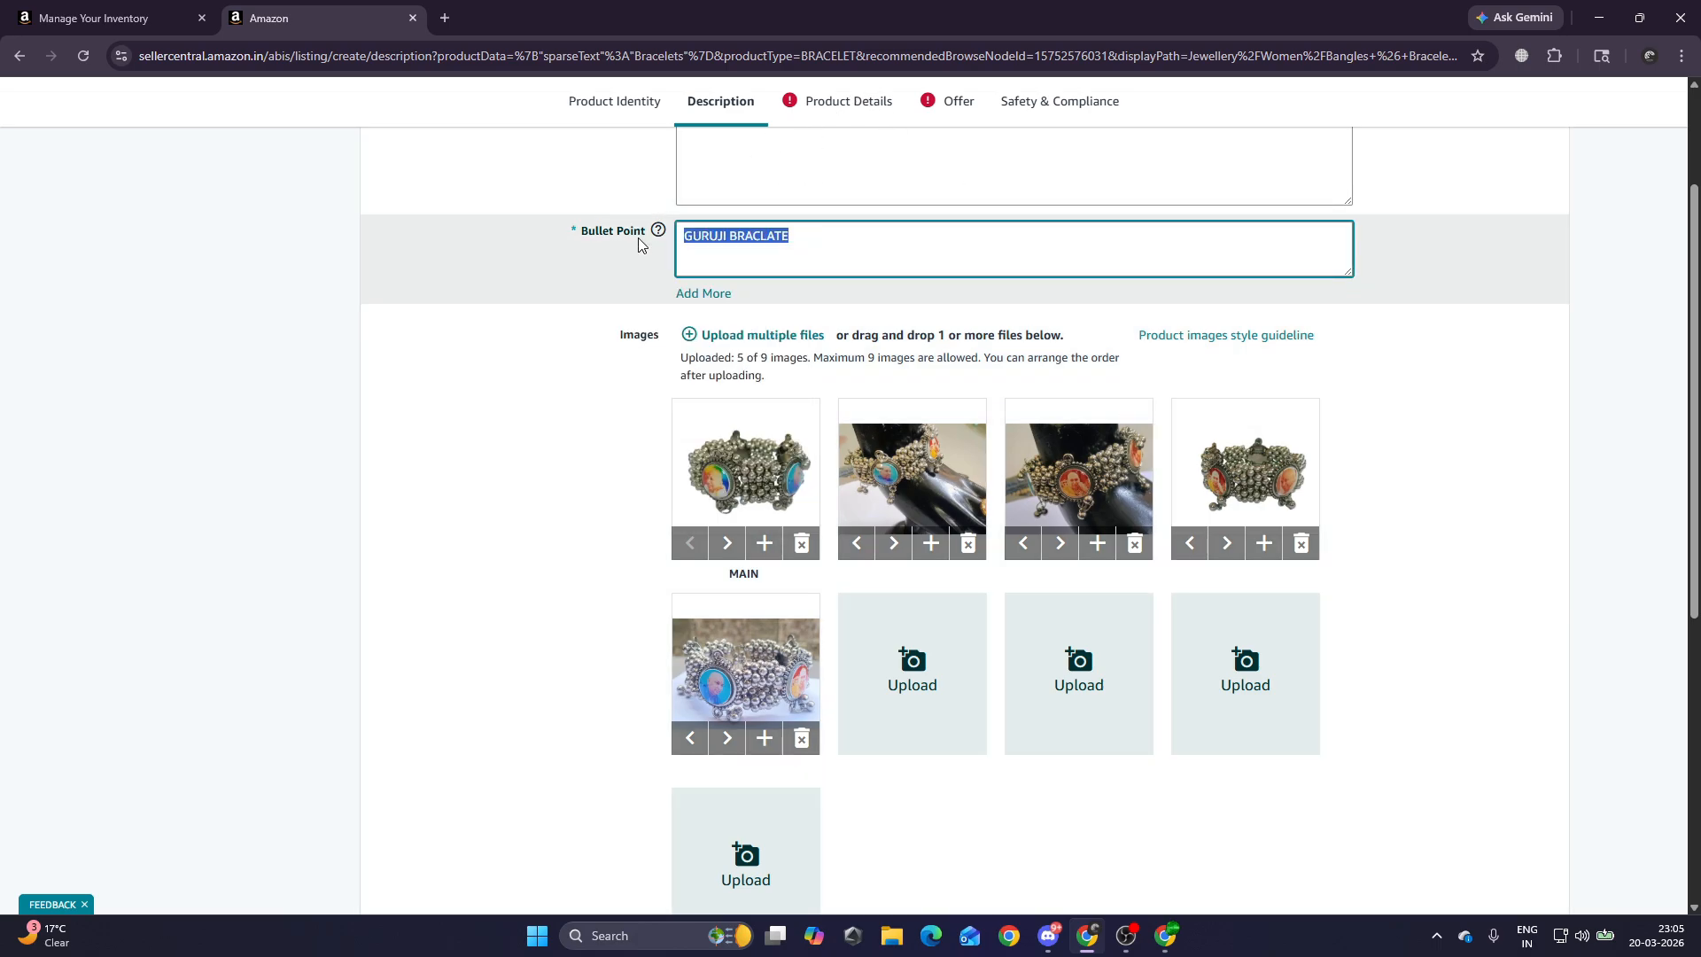
click(870, 121)
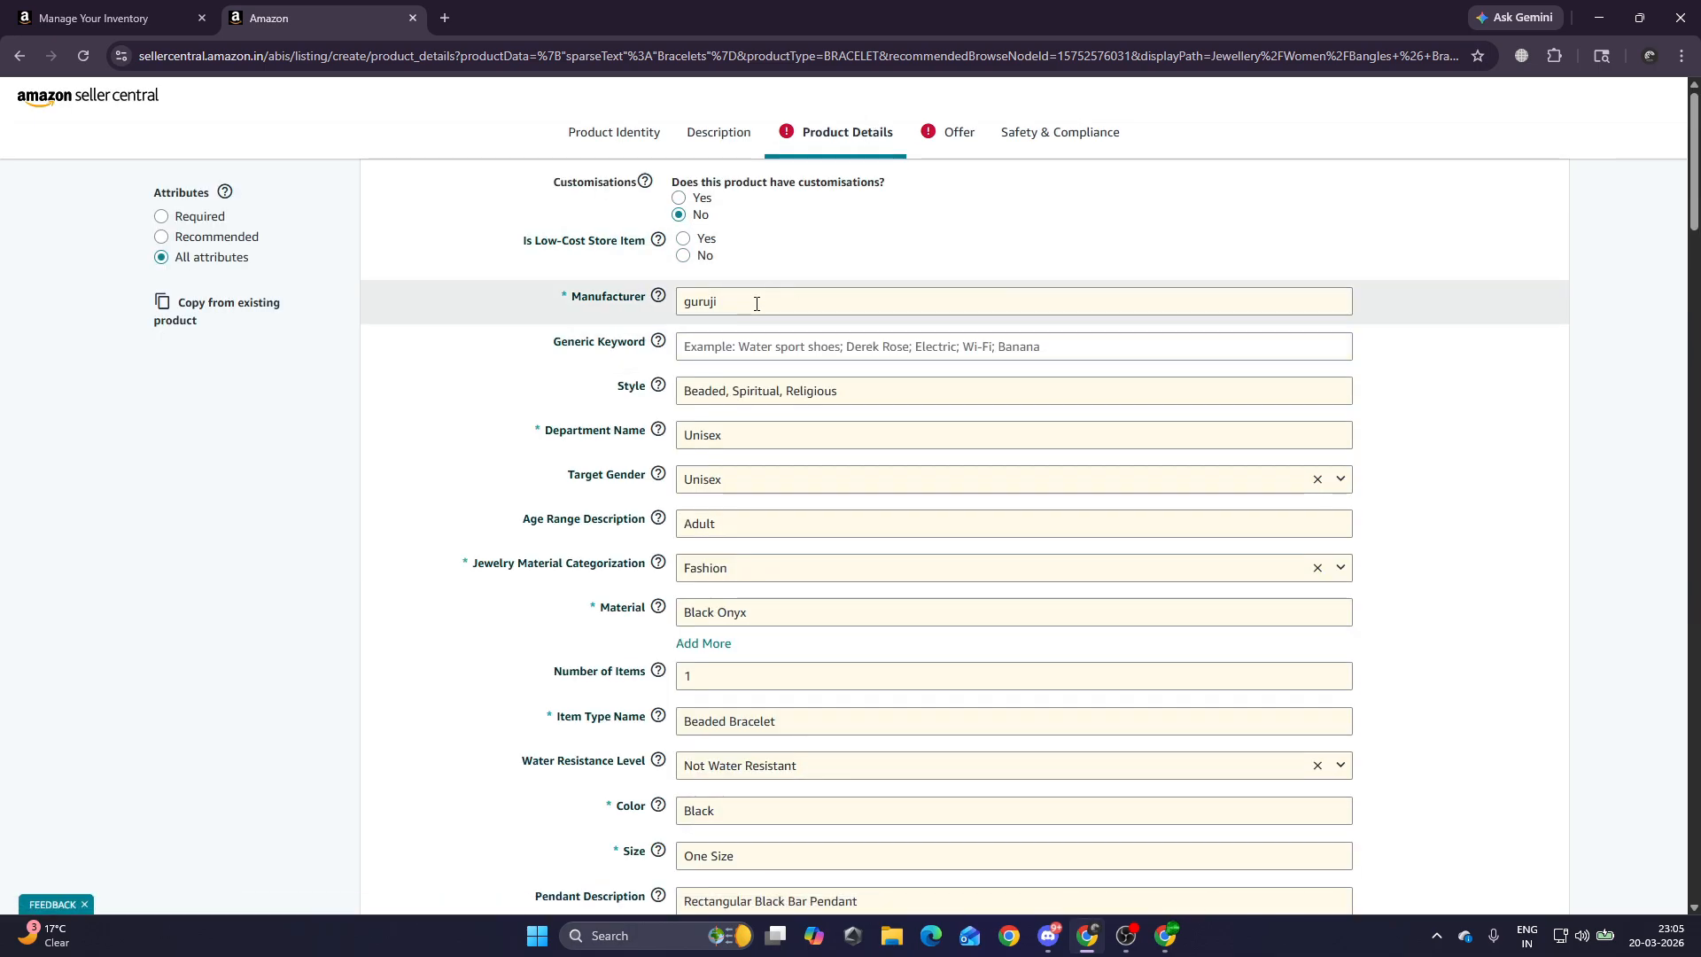
click(721, 345)
key(ctrl+v)
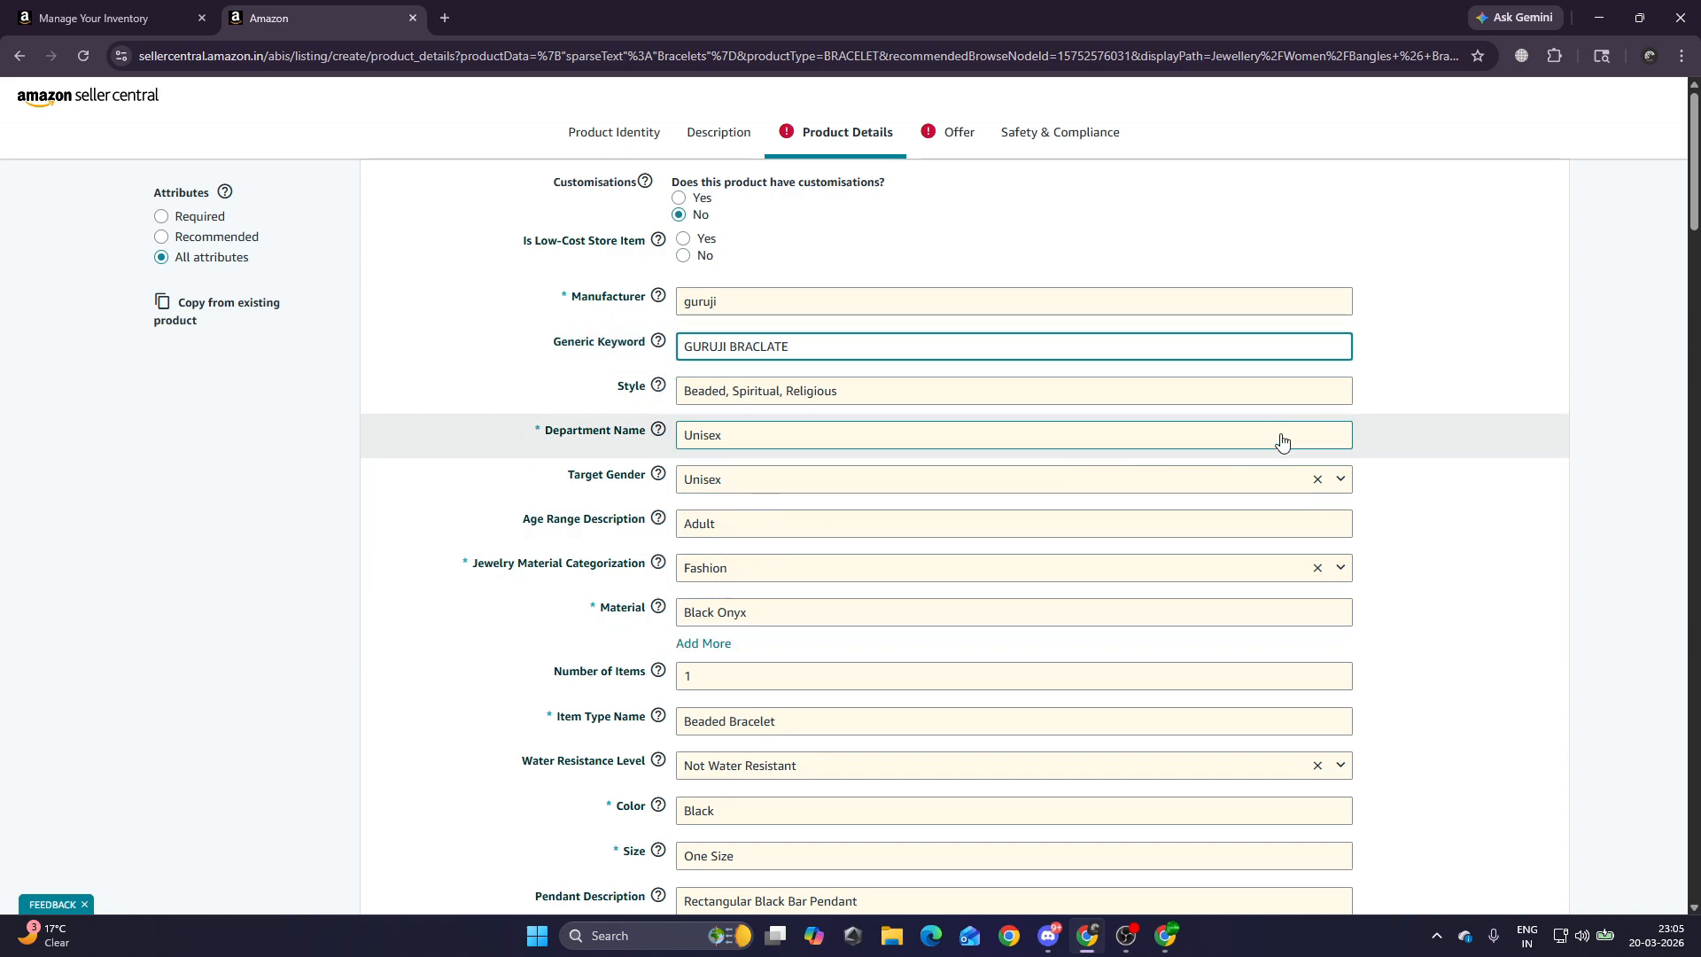
click(1453, 355)
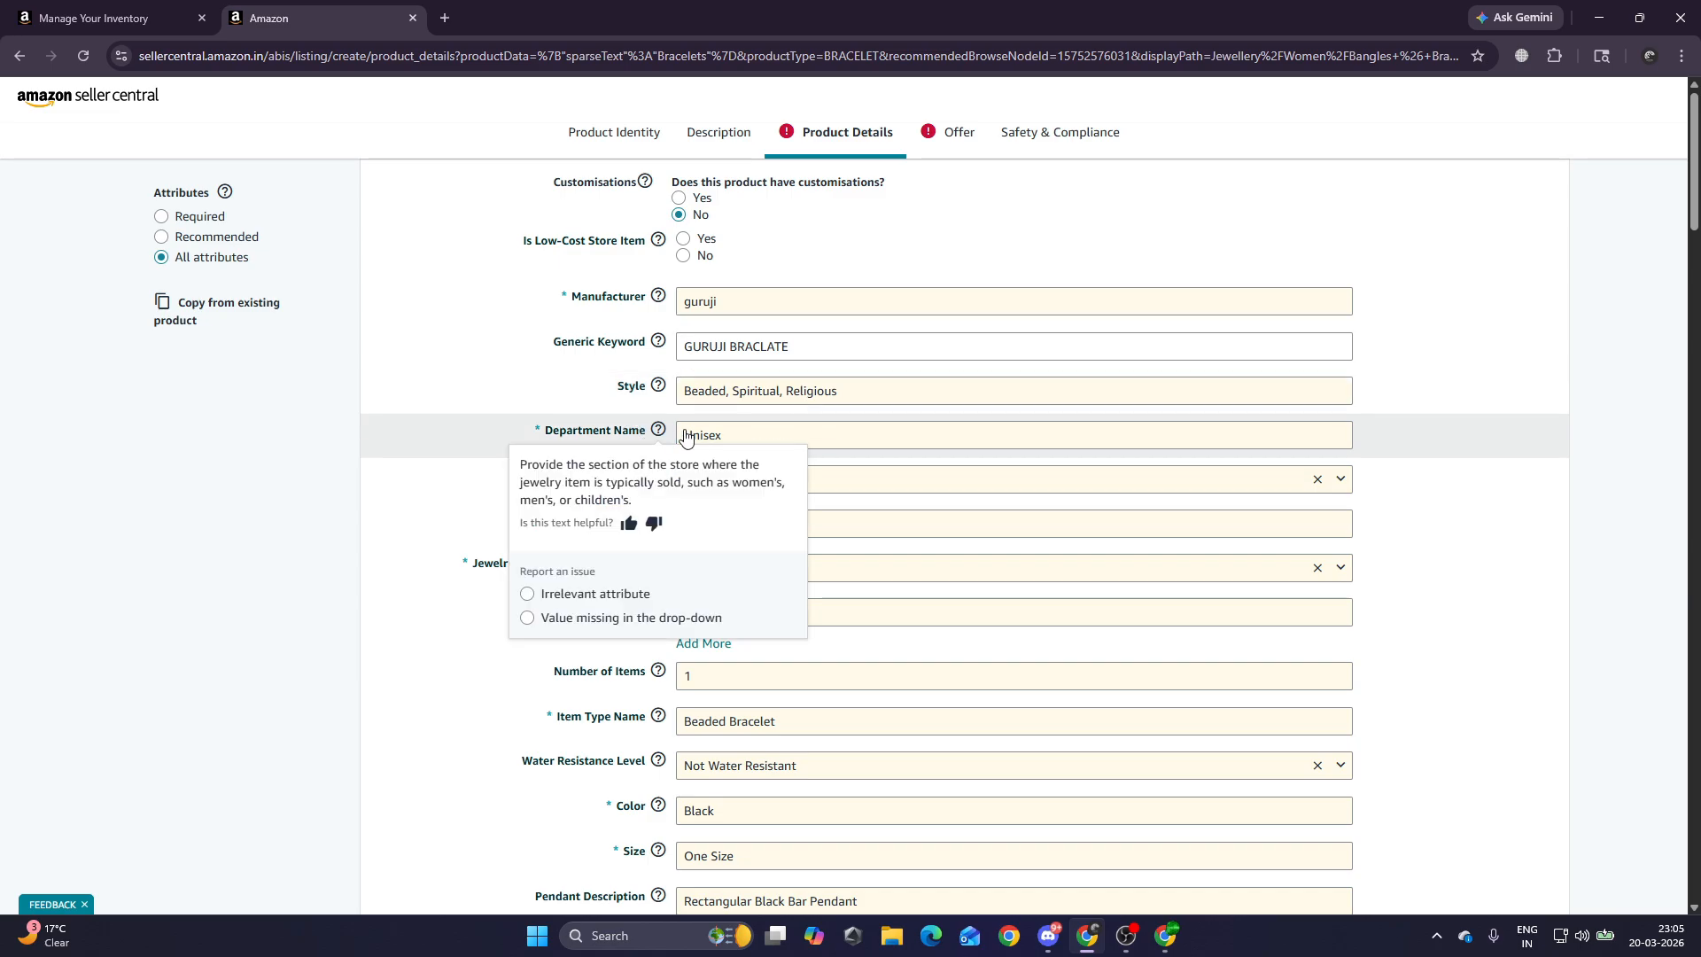
Fill in the required Part Number of the product details with the copied text GURUJI BRACLATE.
scroll(790, 809, down, 1)
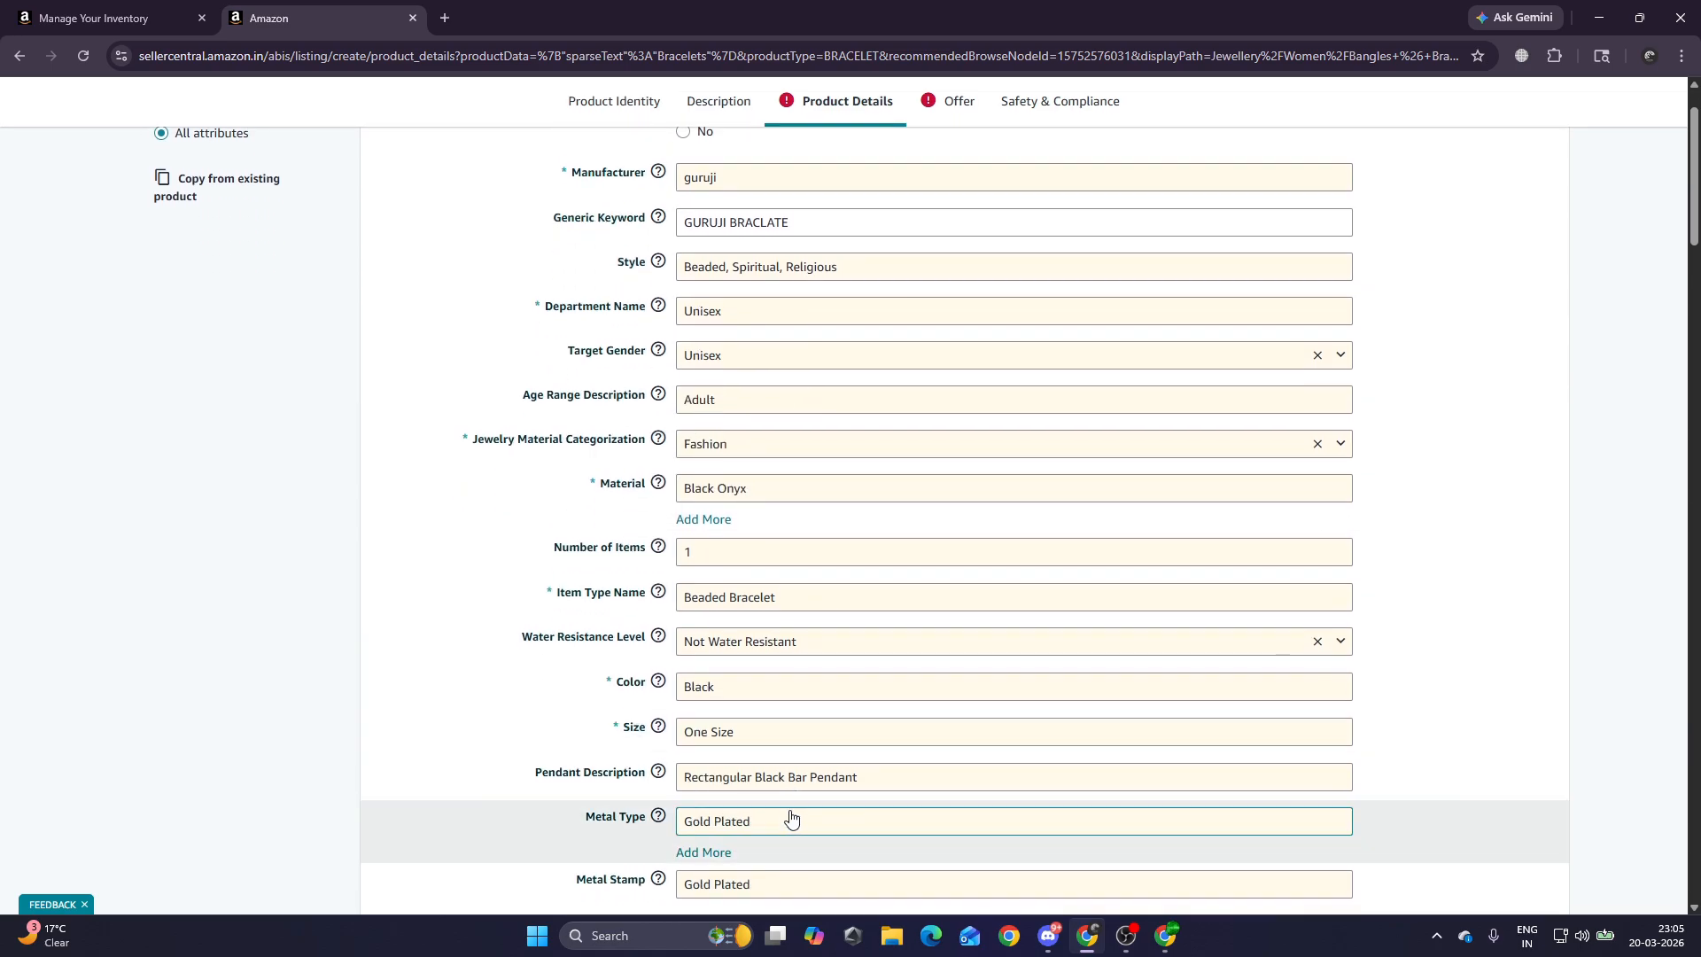
click(786, 744)
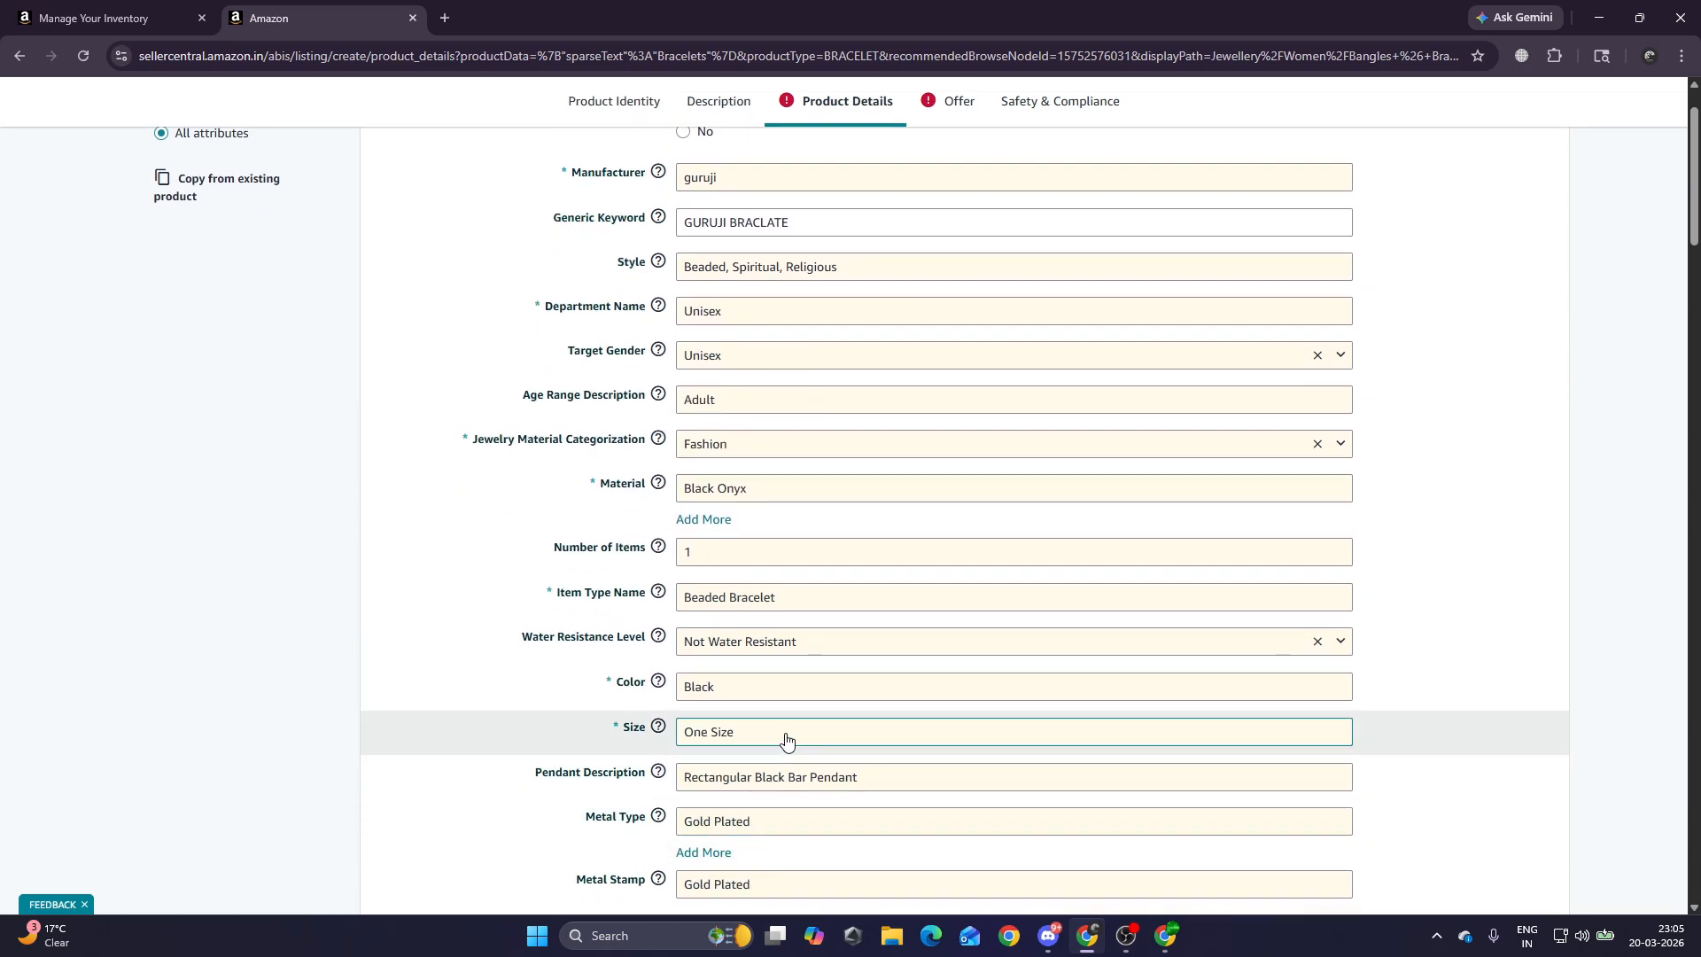
scroll(786, 741, down, 6)
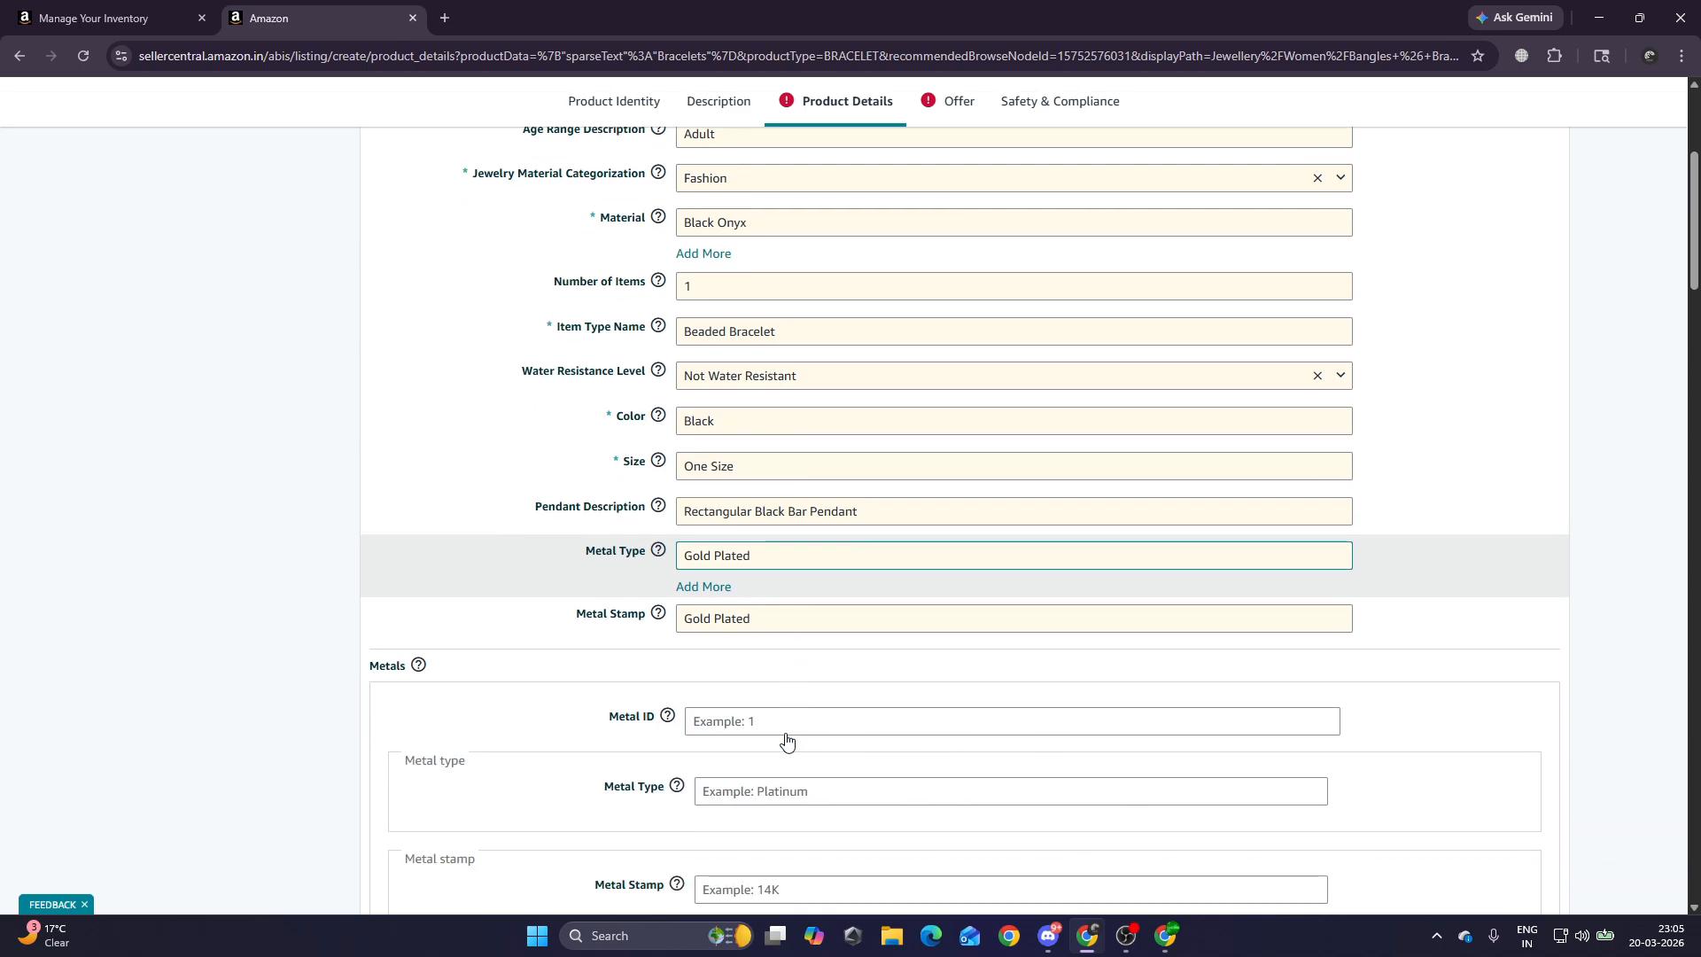
scroll(786, 741, down, 7)
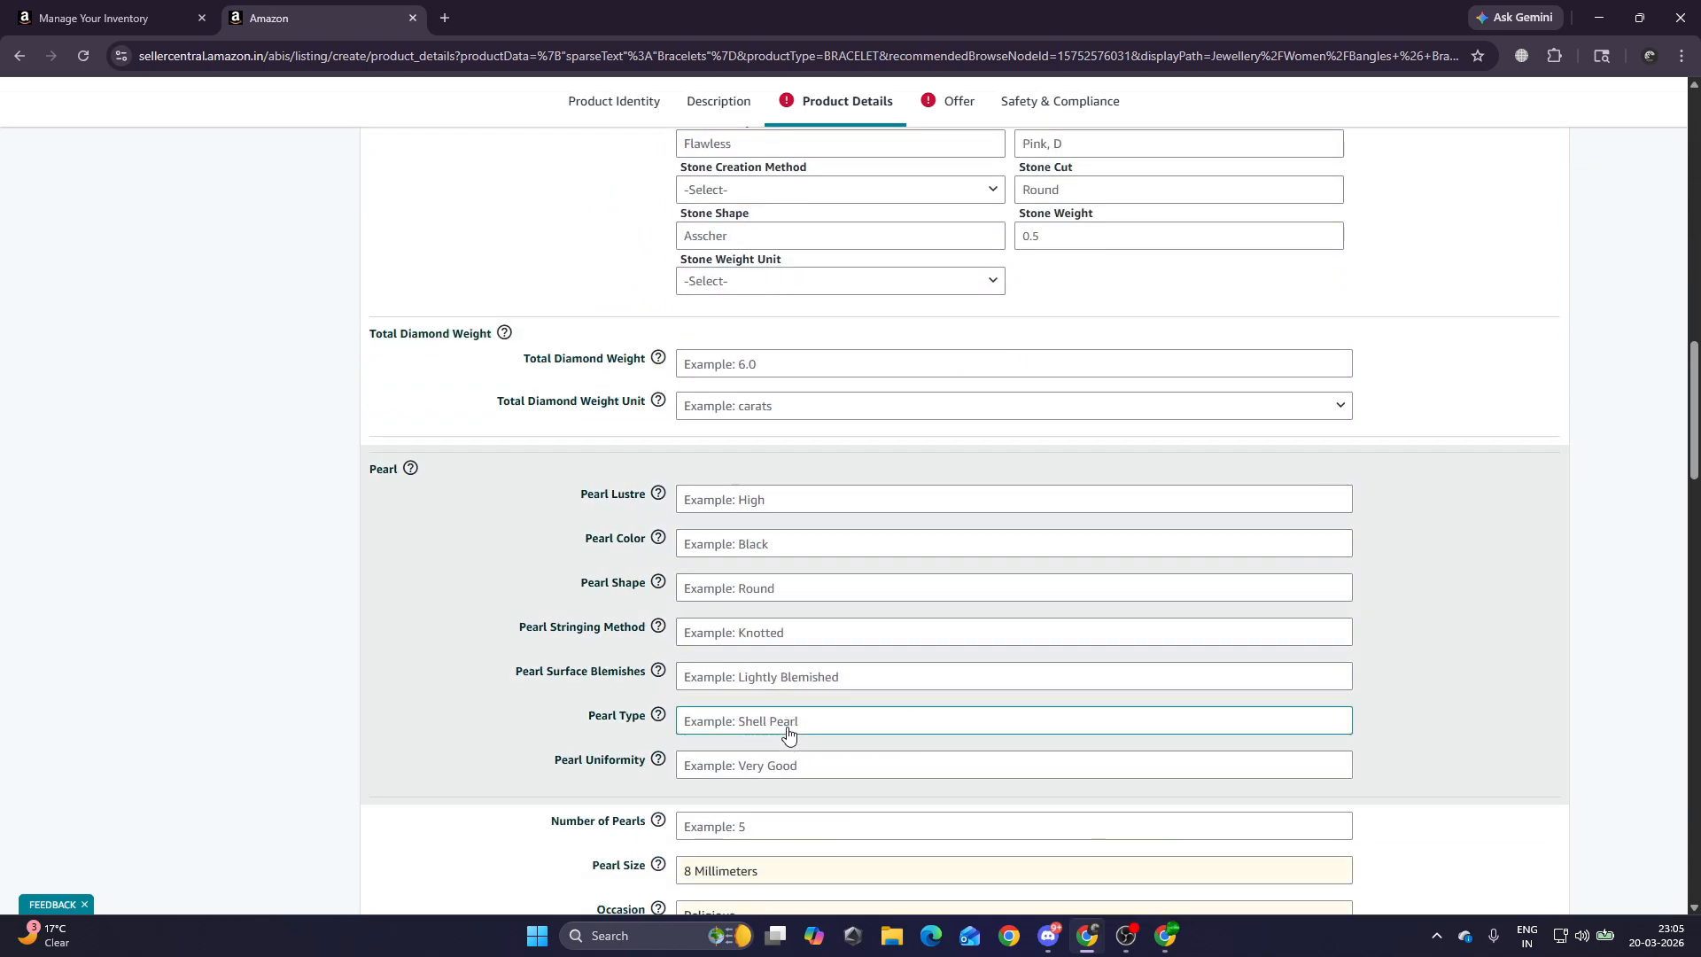
scroll(1254, 654, down, 8)
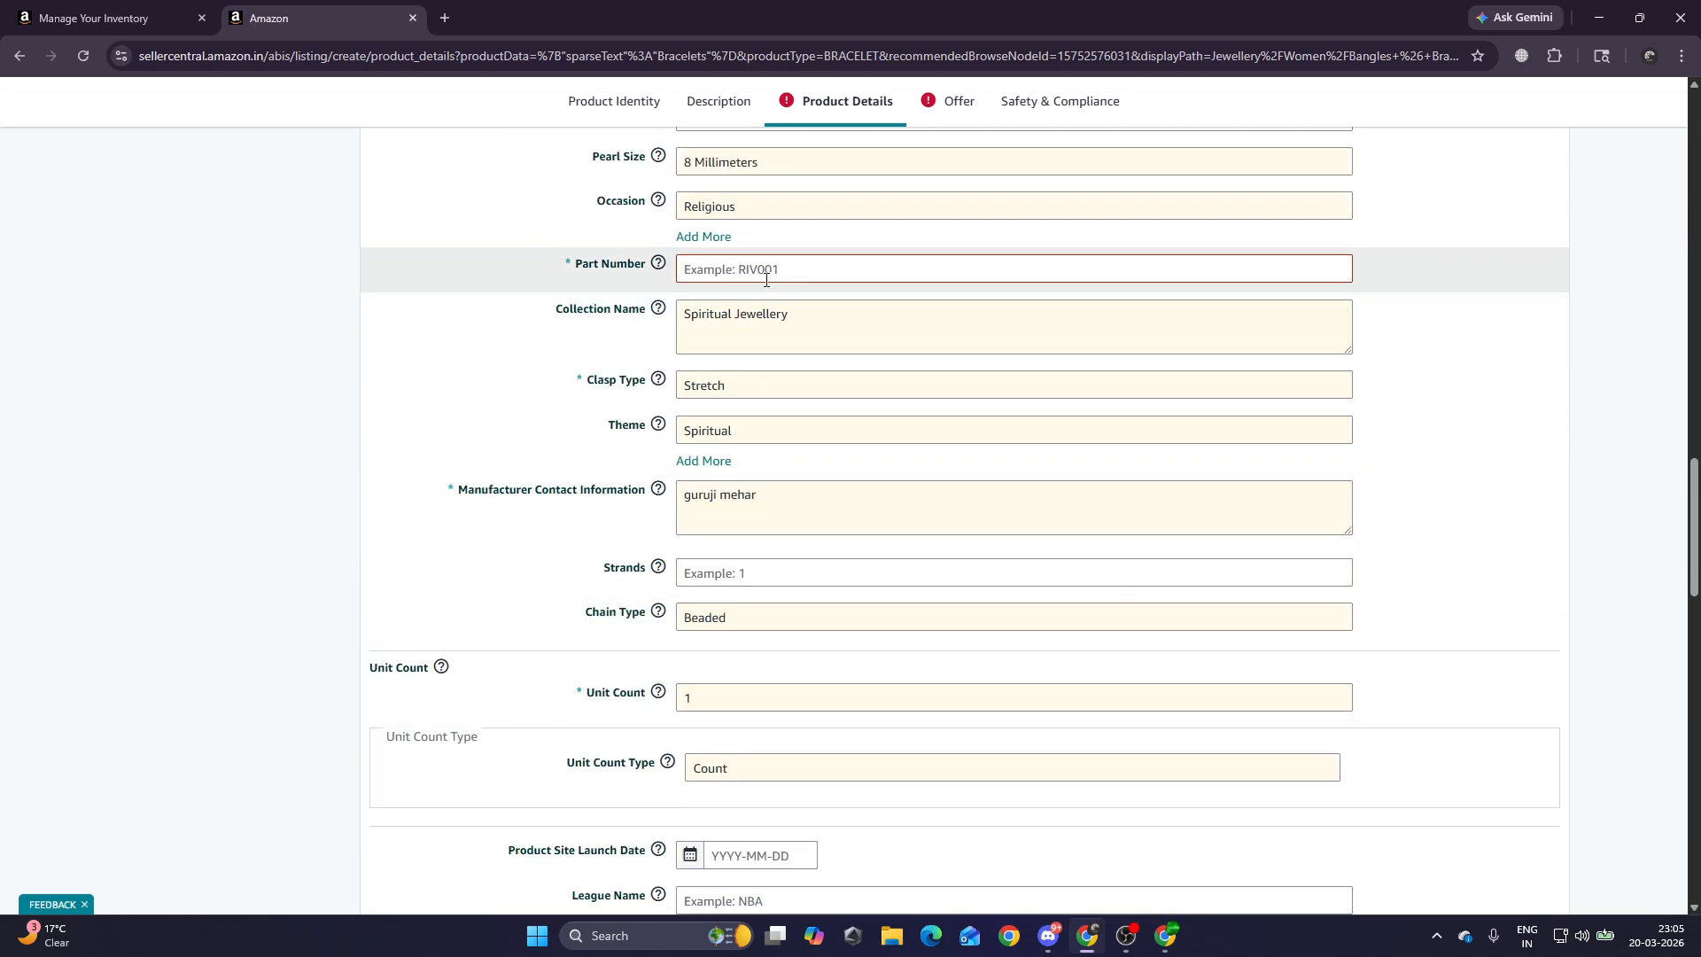
click(769, 270)
key(ctrl+v)
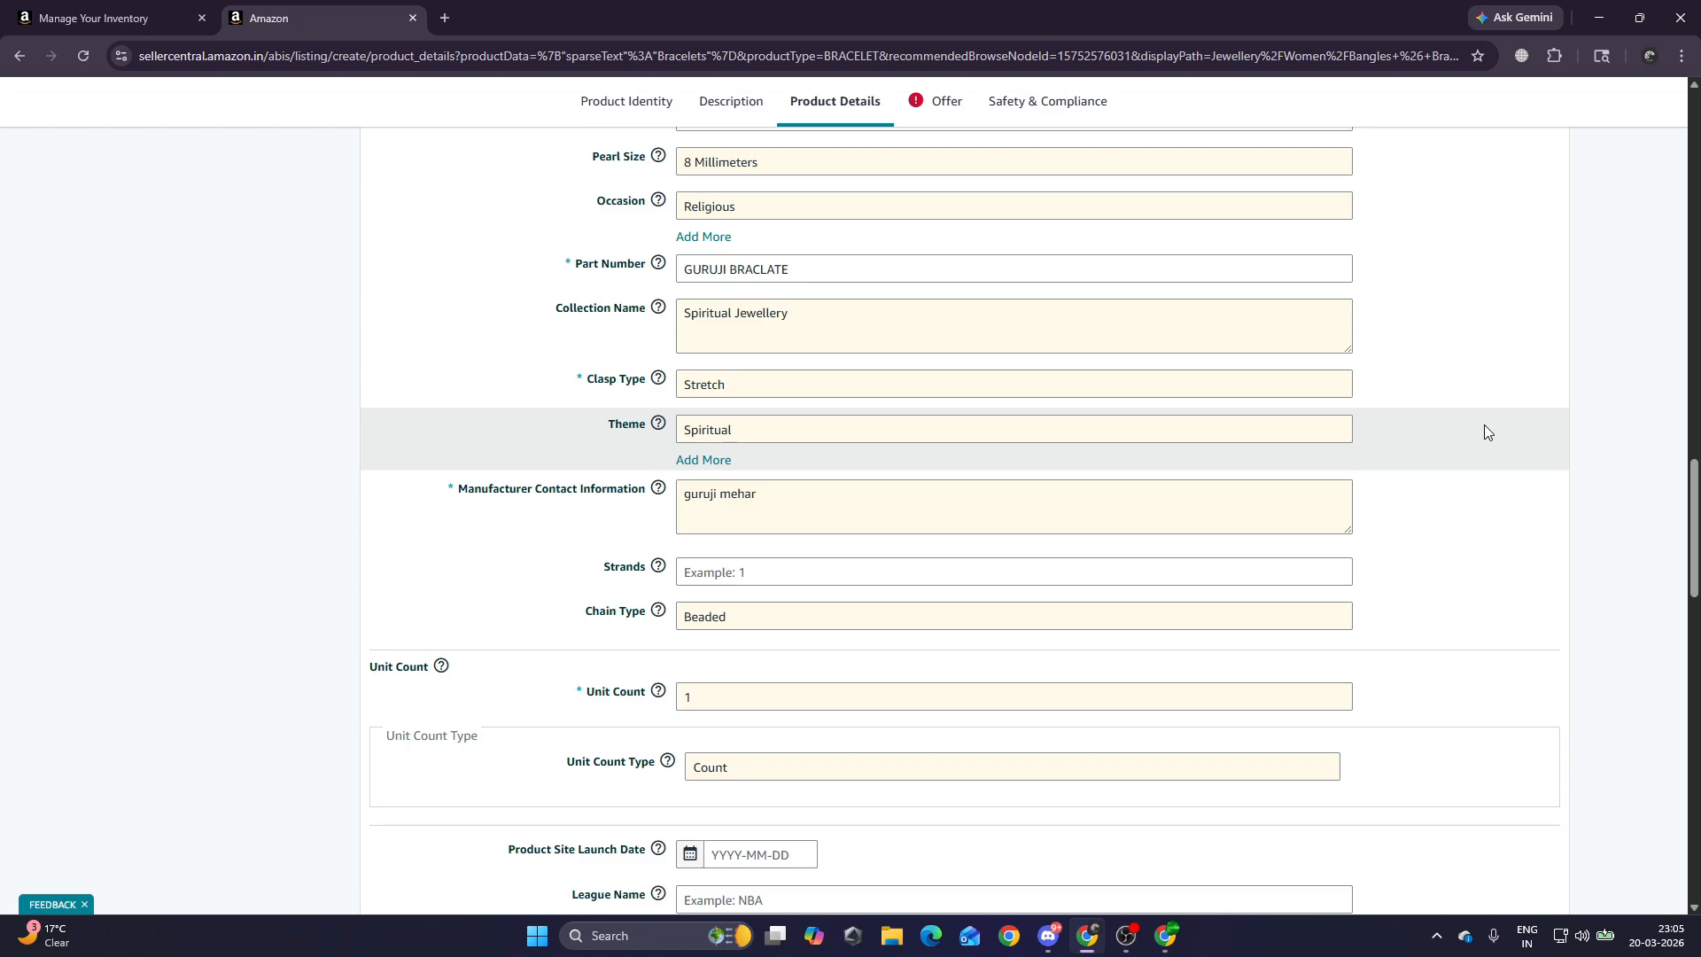
Review the remaining product details, continue to the Offer section and set the quantity to 500.
scroll(1485, 424, down, 15)
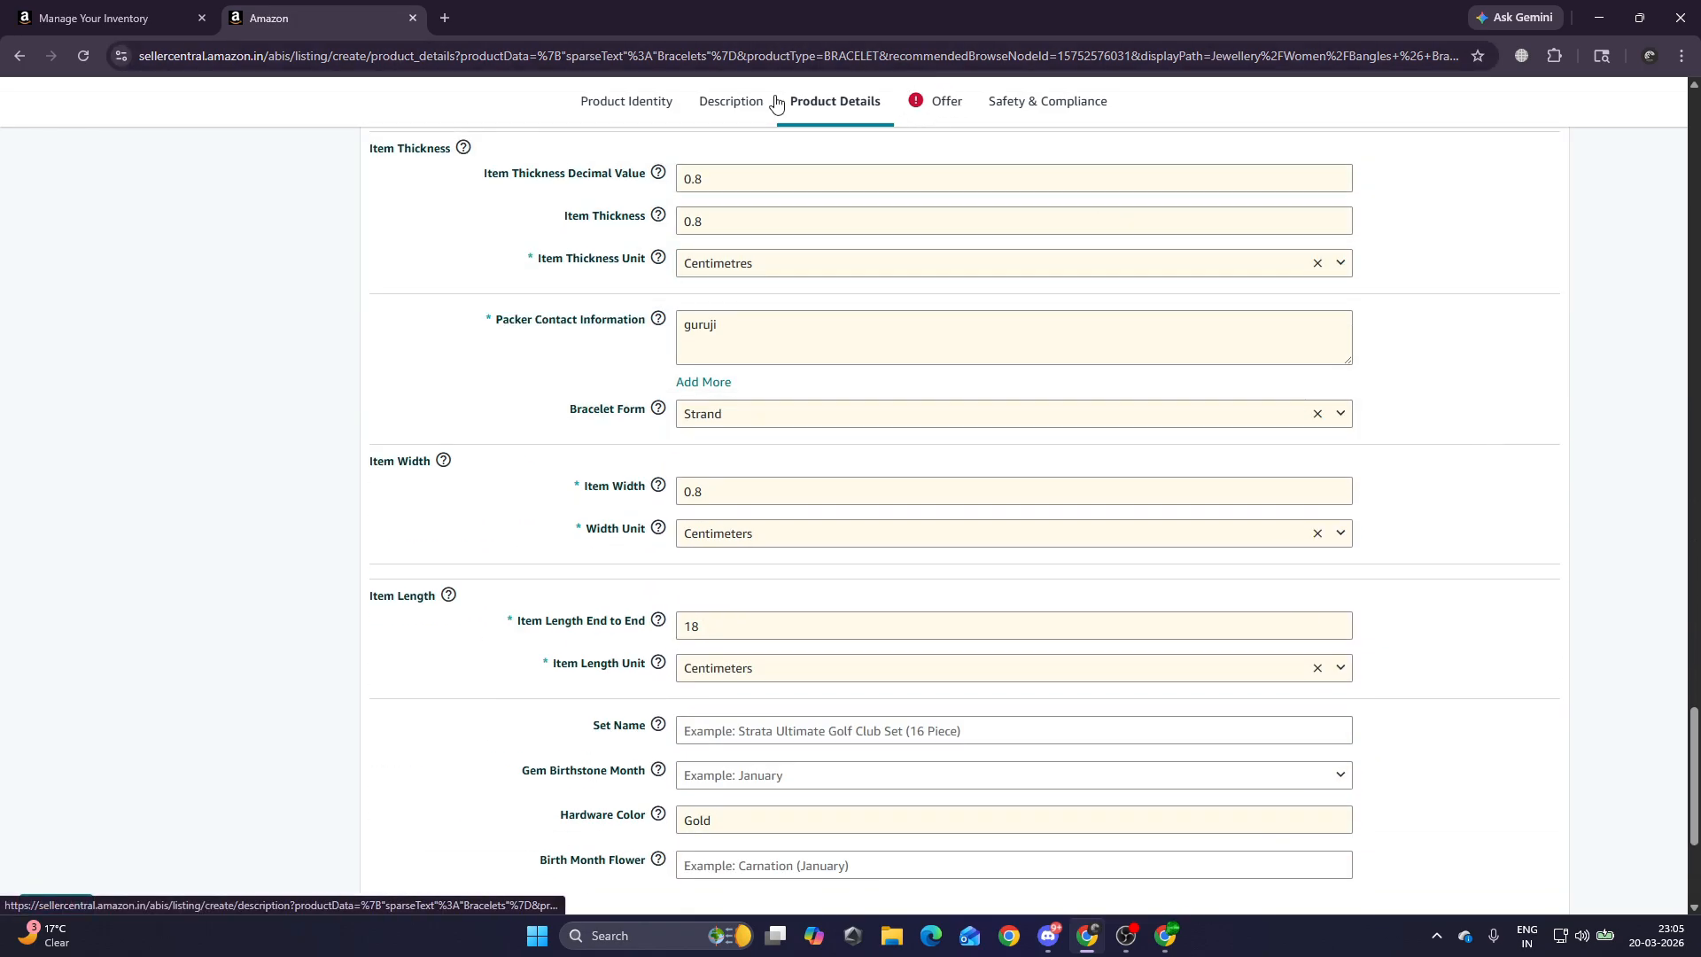
click(948, 113)
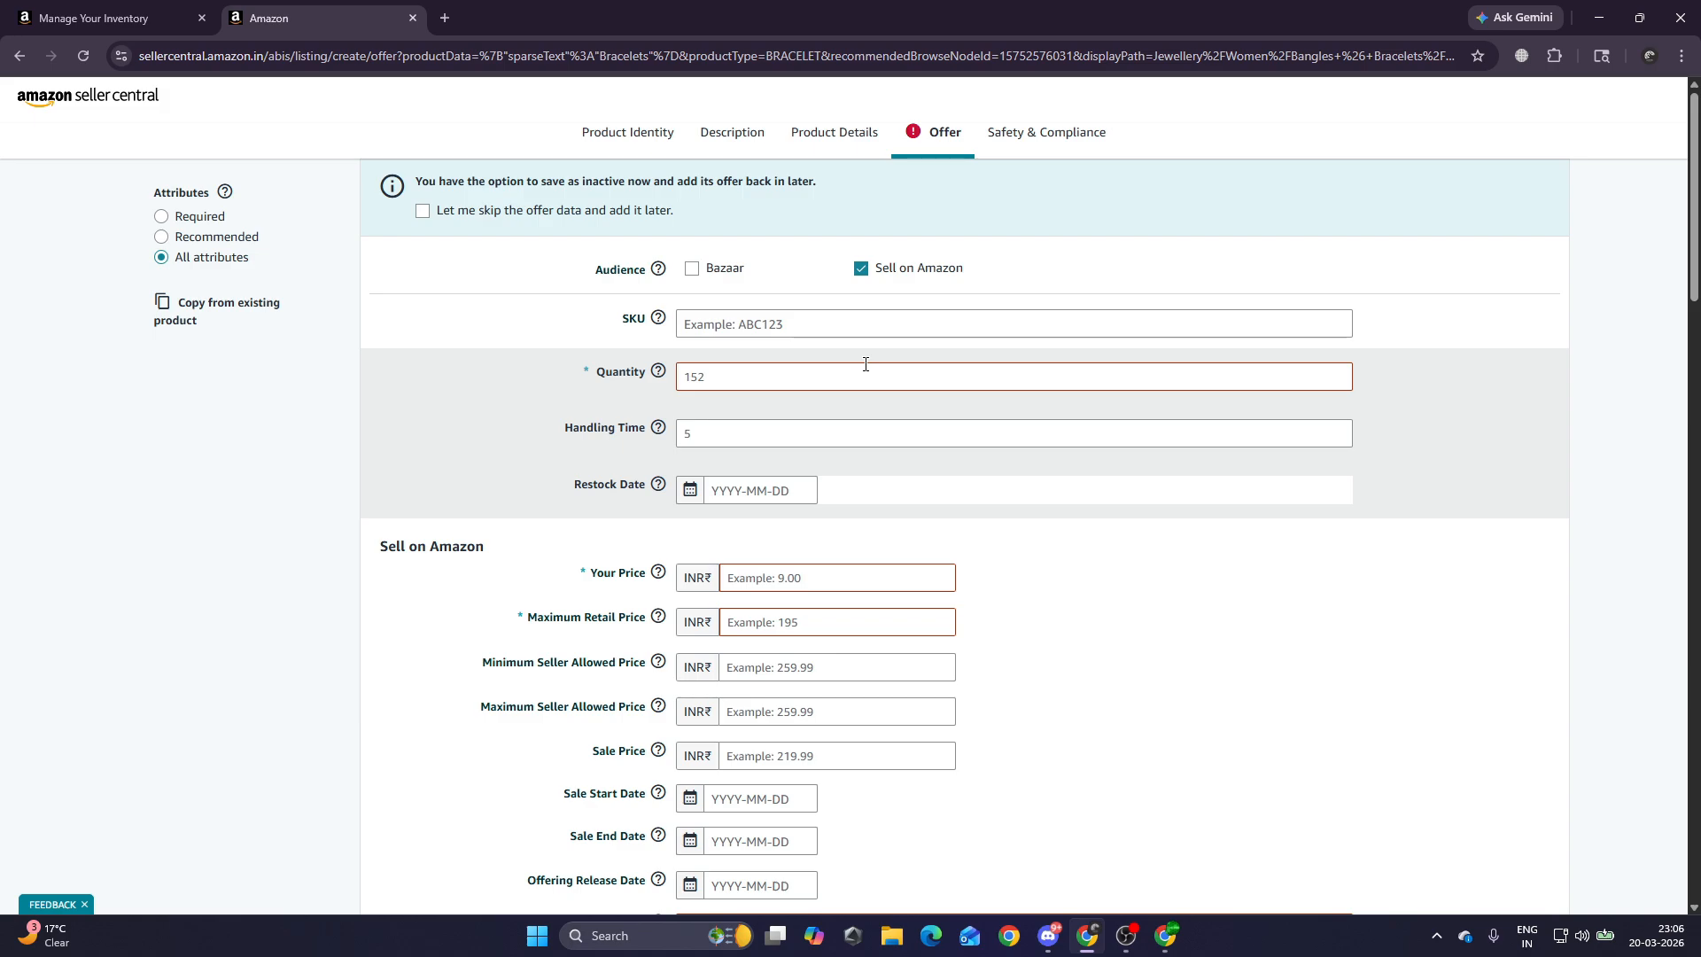
click(871, 377)
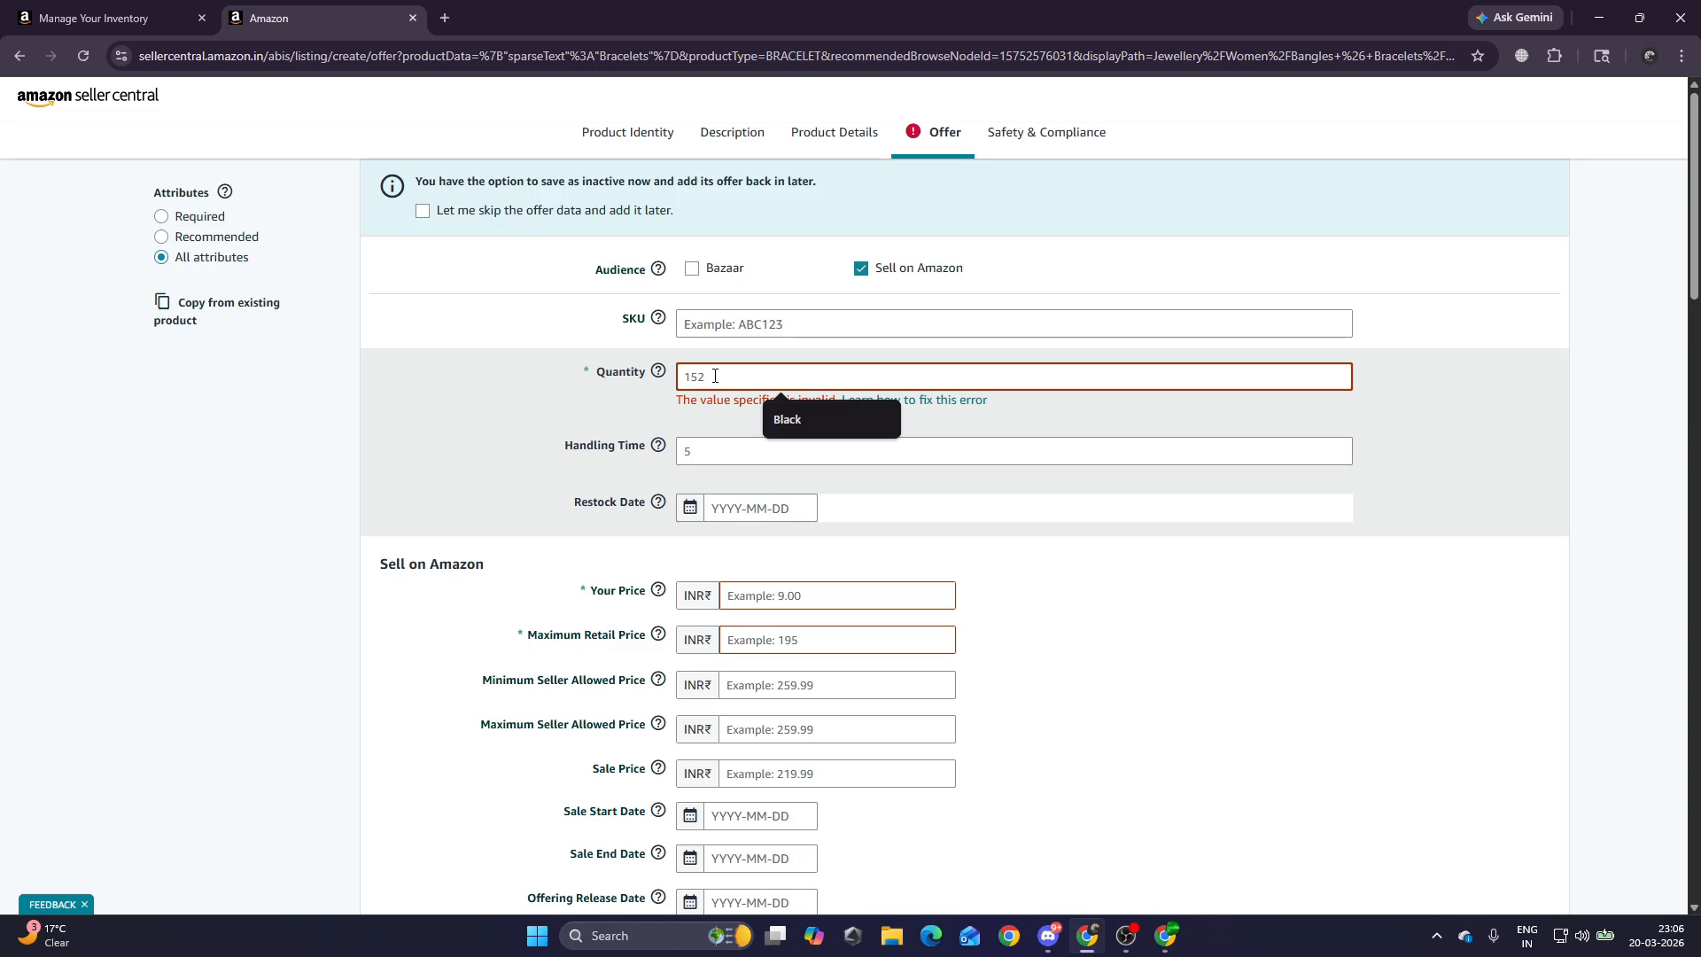
text(500)
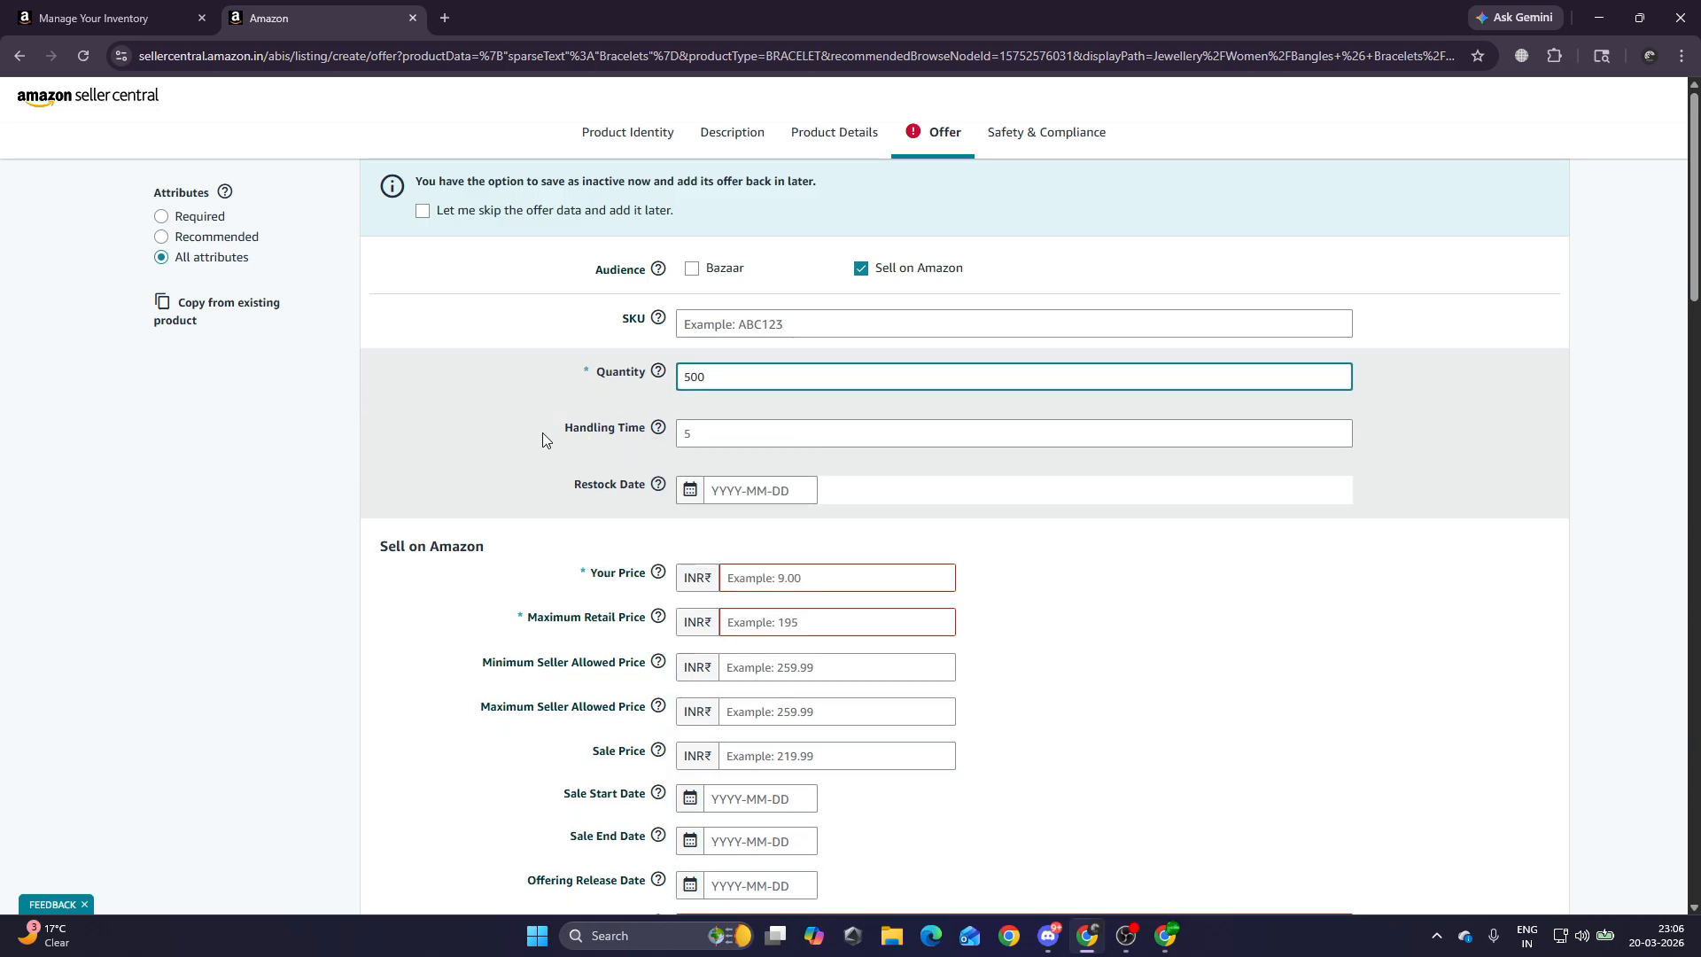
click(552, 478)
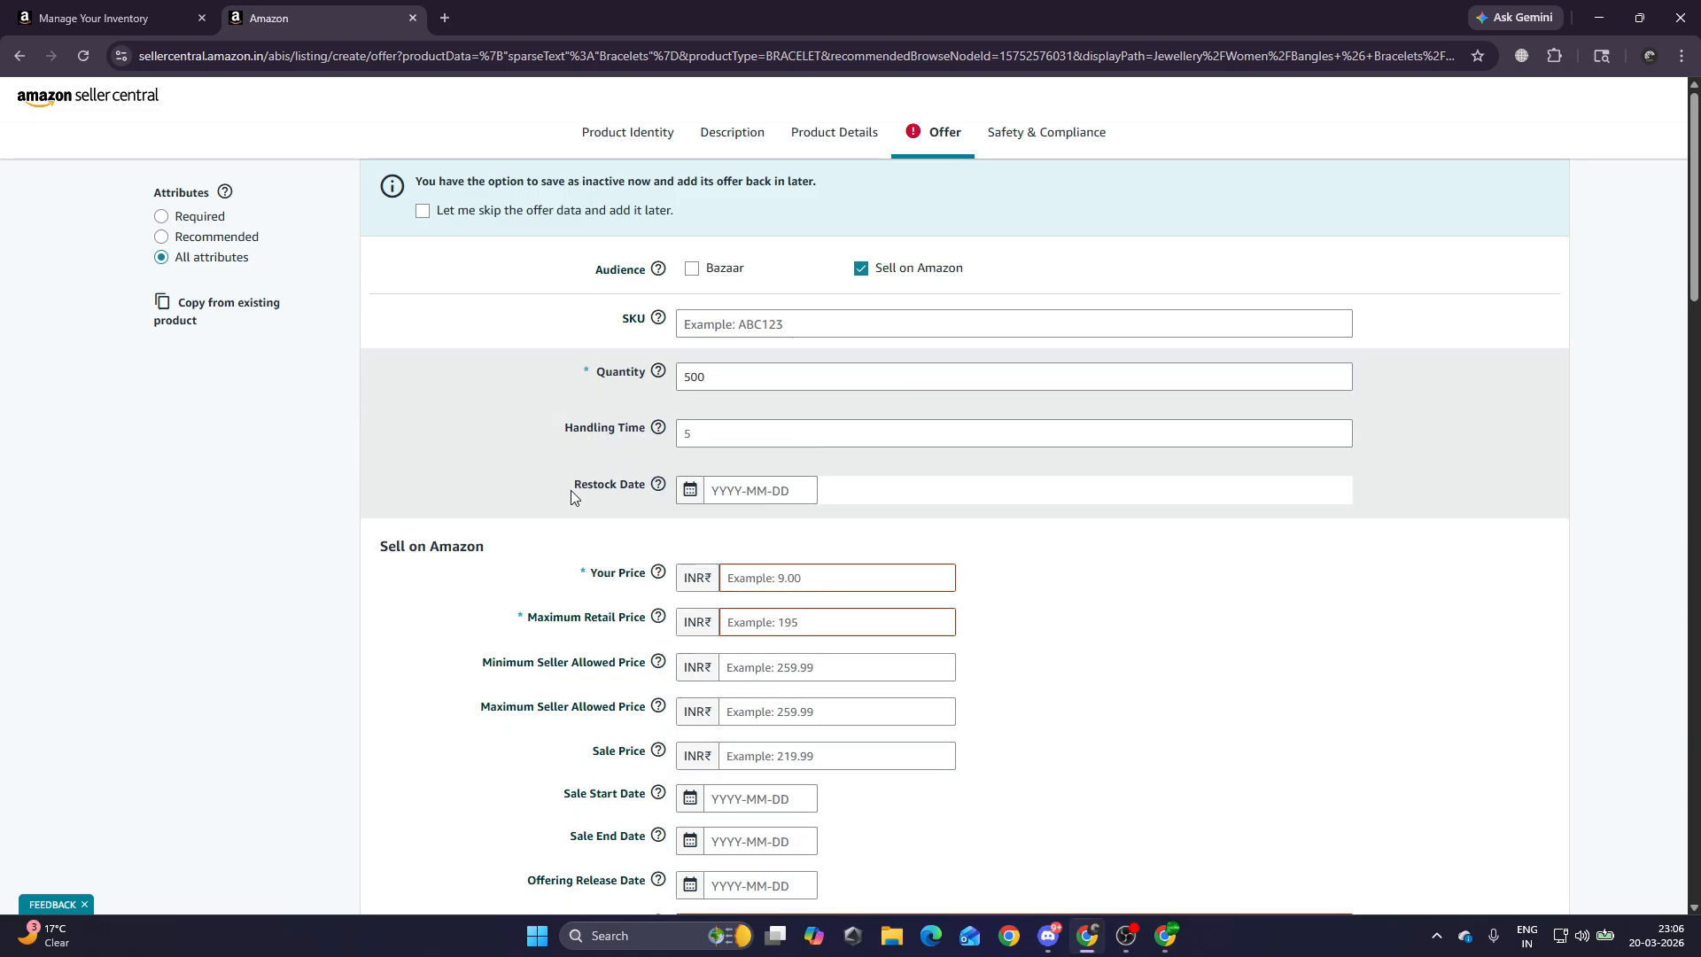
Set Your Price to INR 399 and the Maximum Retail Price to INR 999.
drag(571, 491, 650, 493)
scroll(581, 521, down, 1)
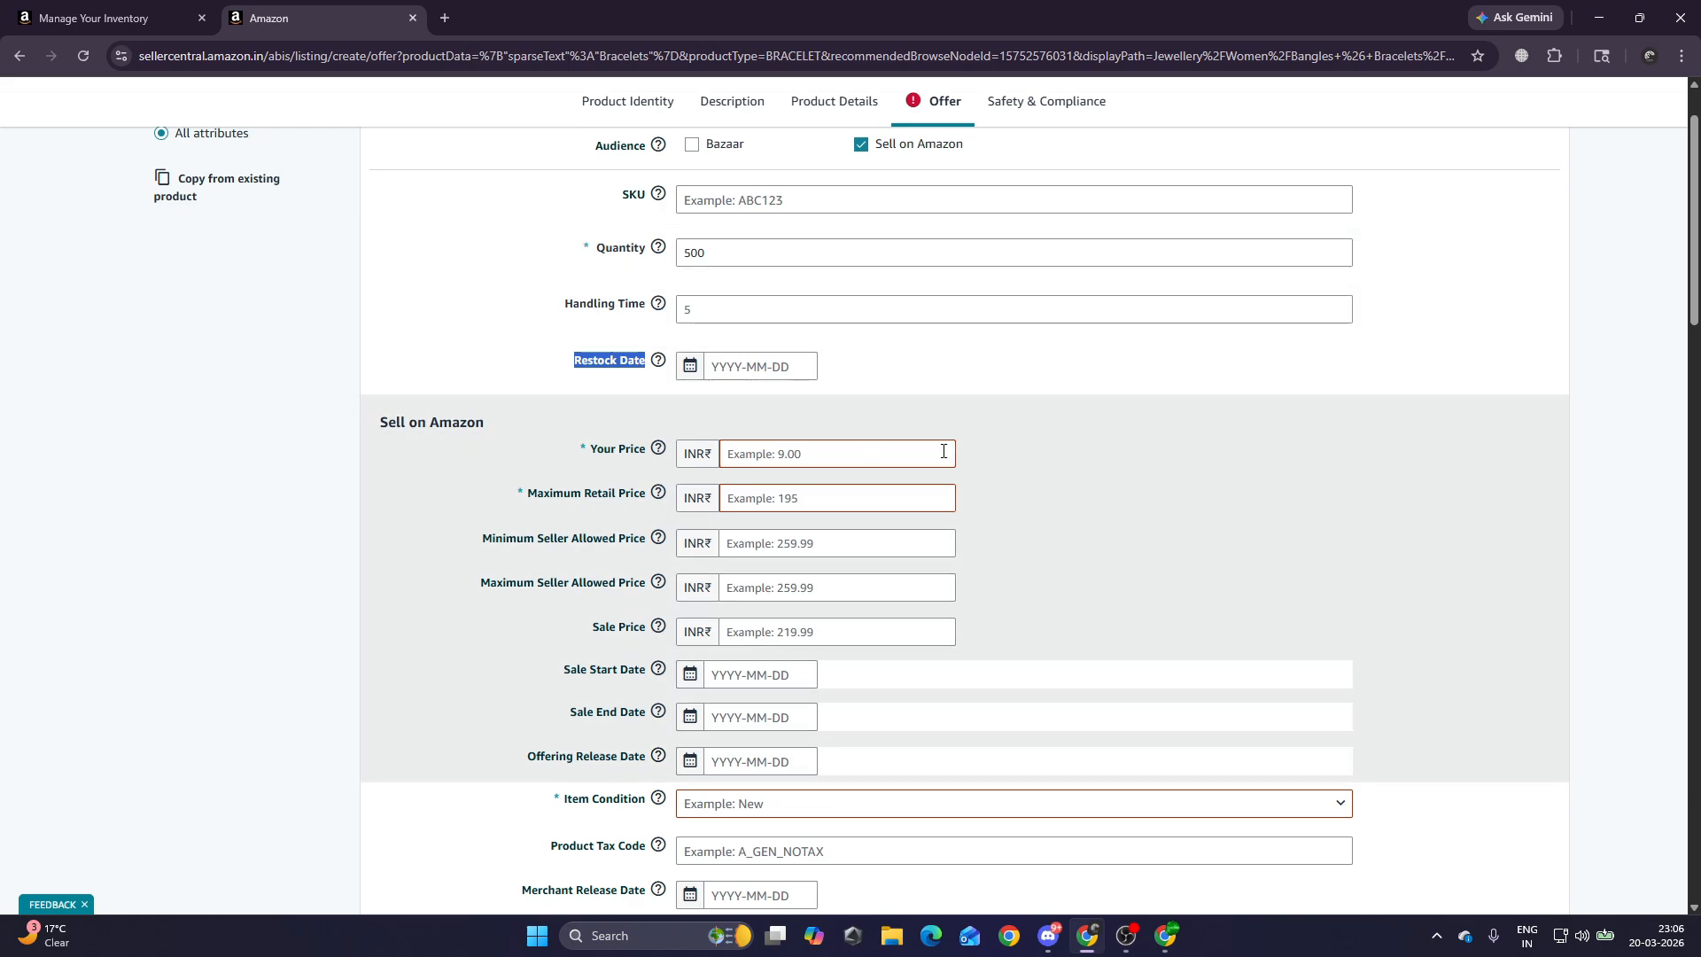
click(757, 452)
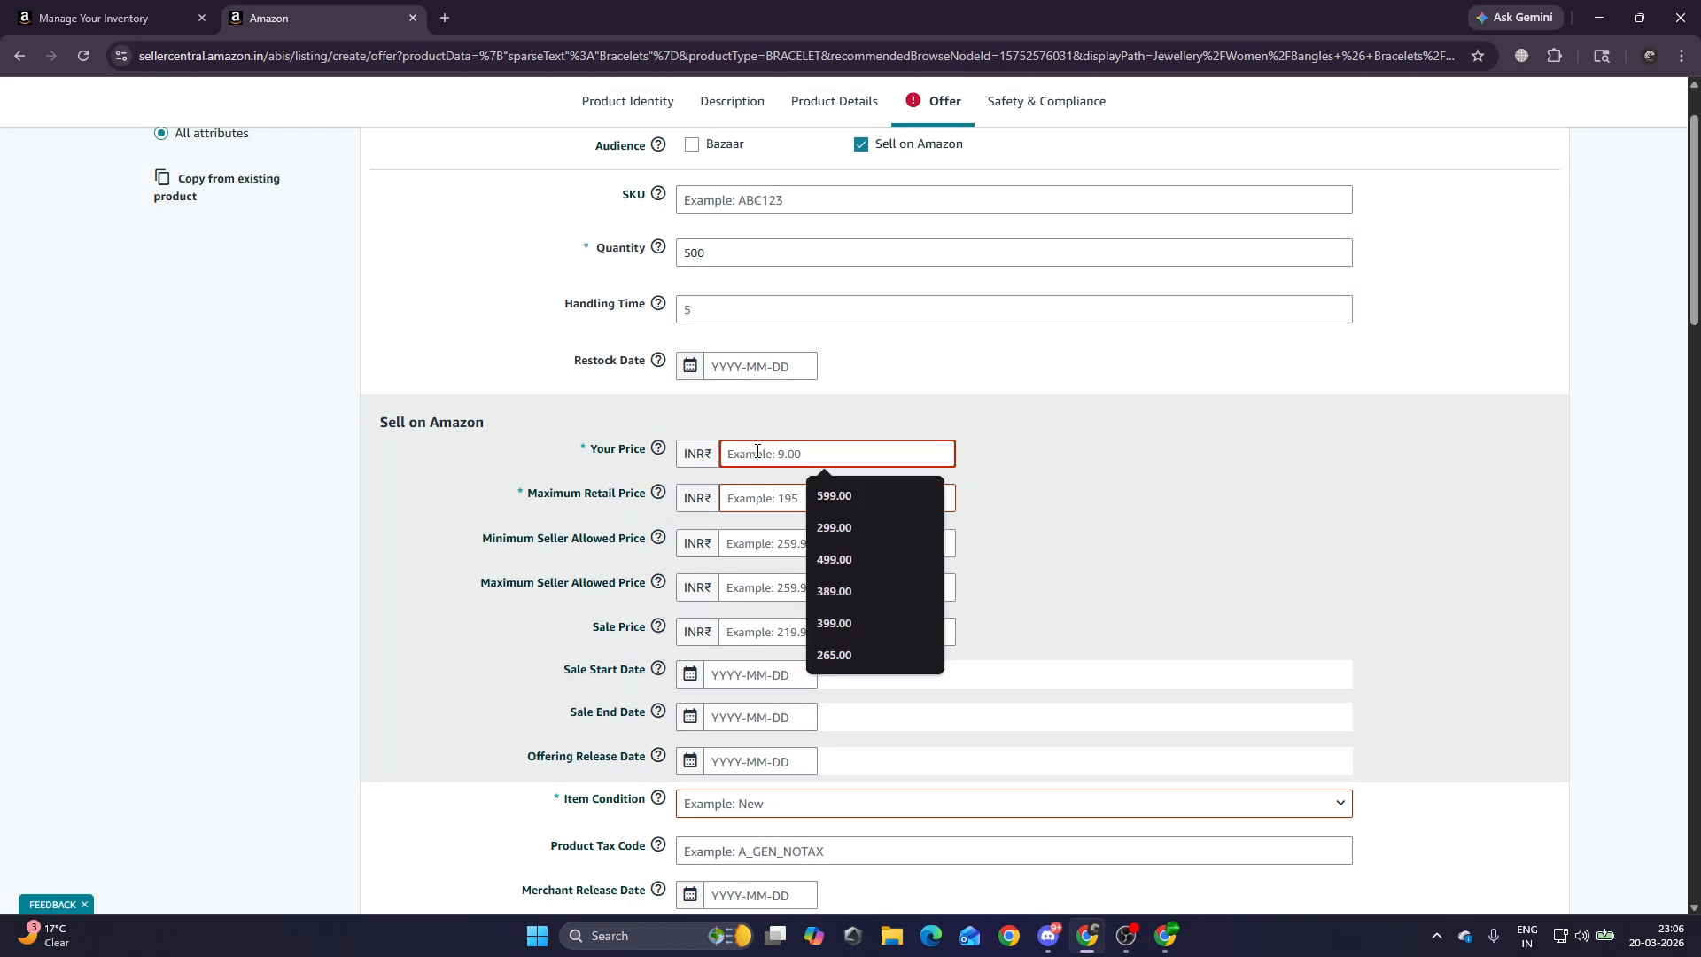
text(399)
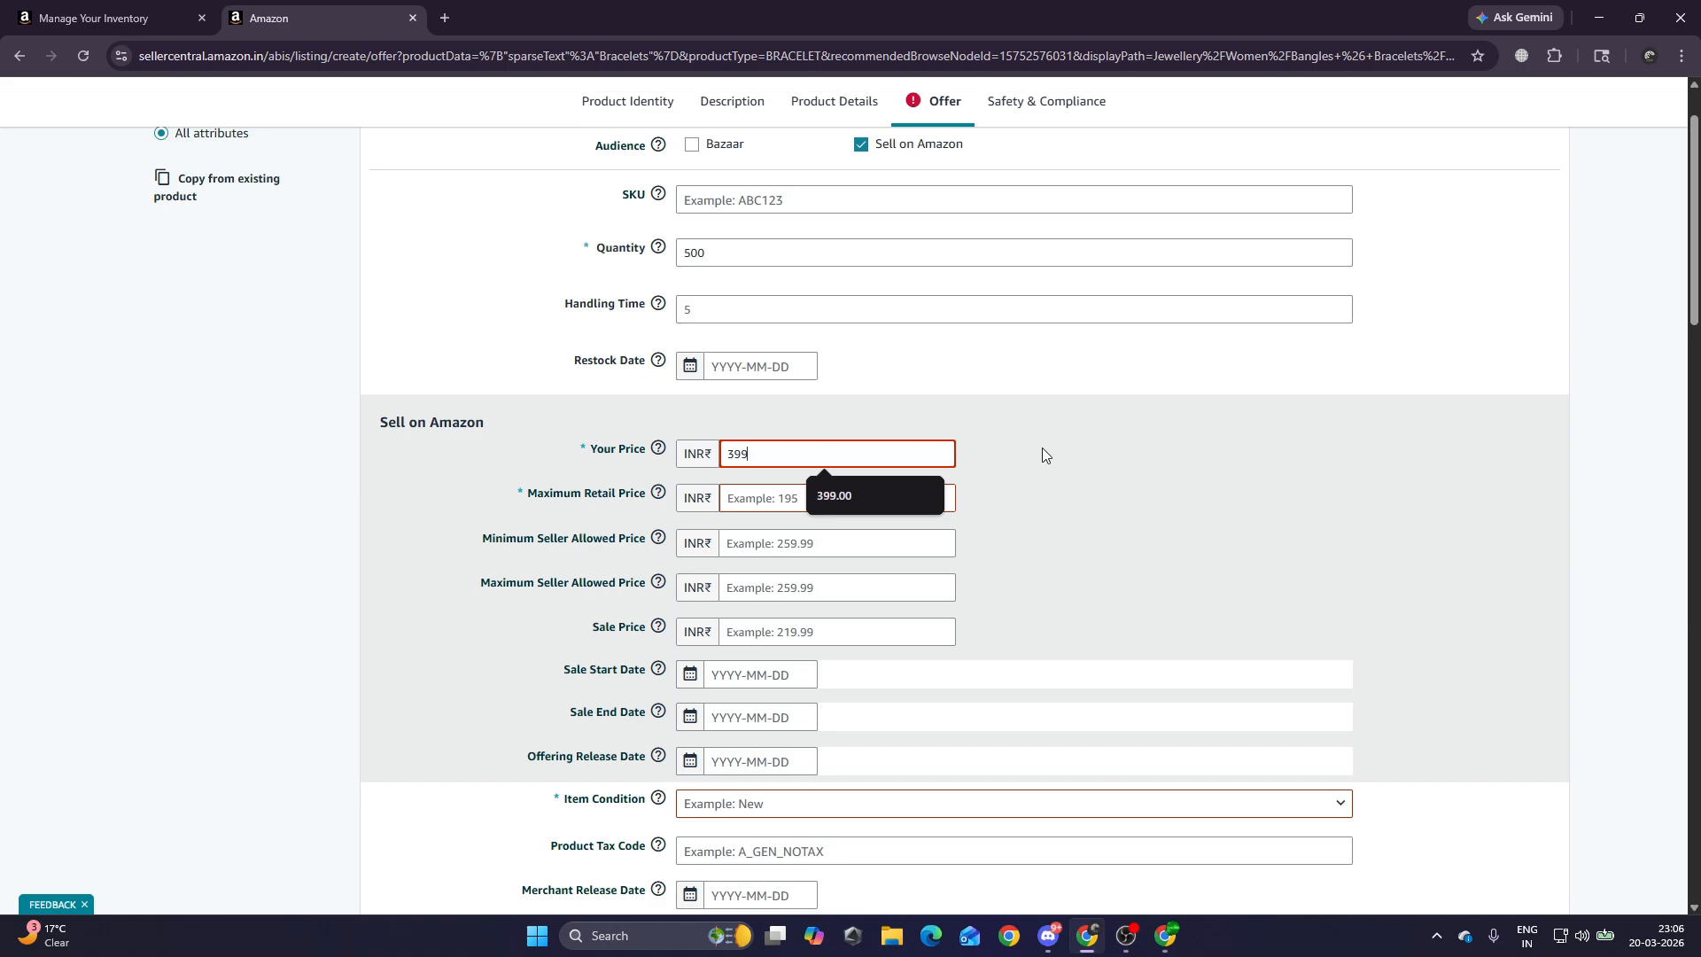
click(764, 497)
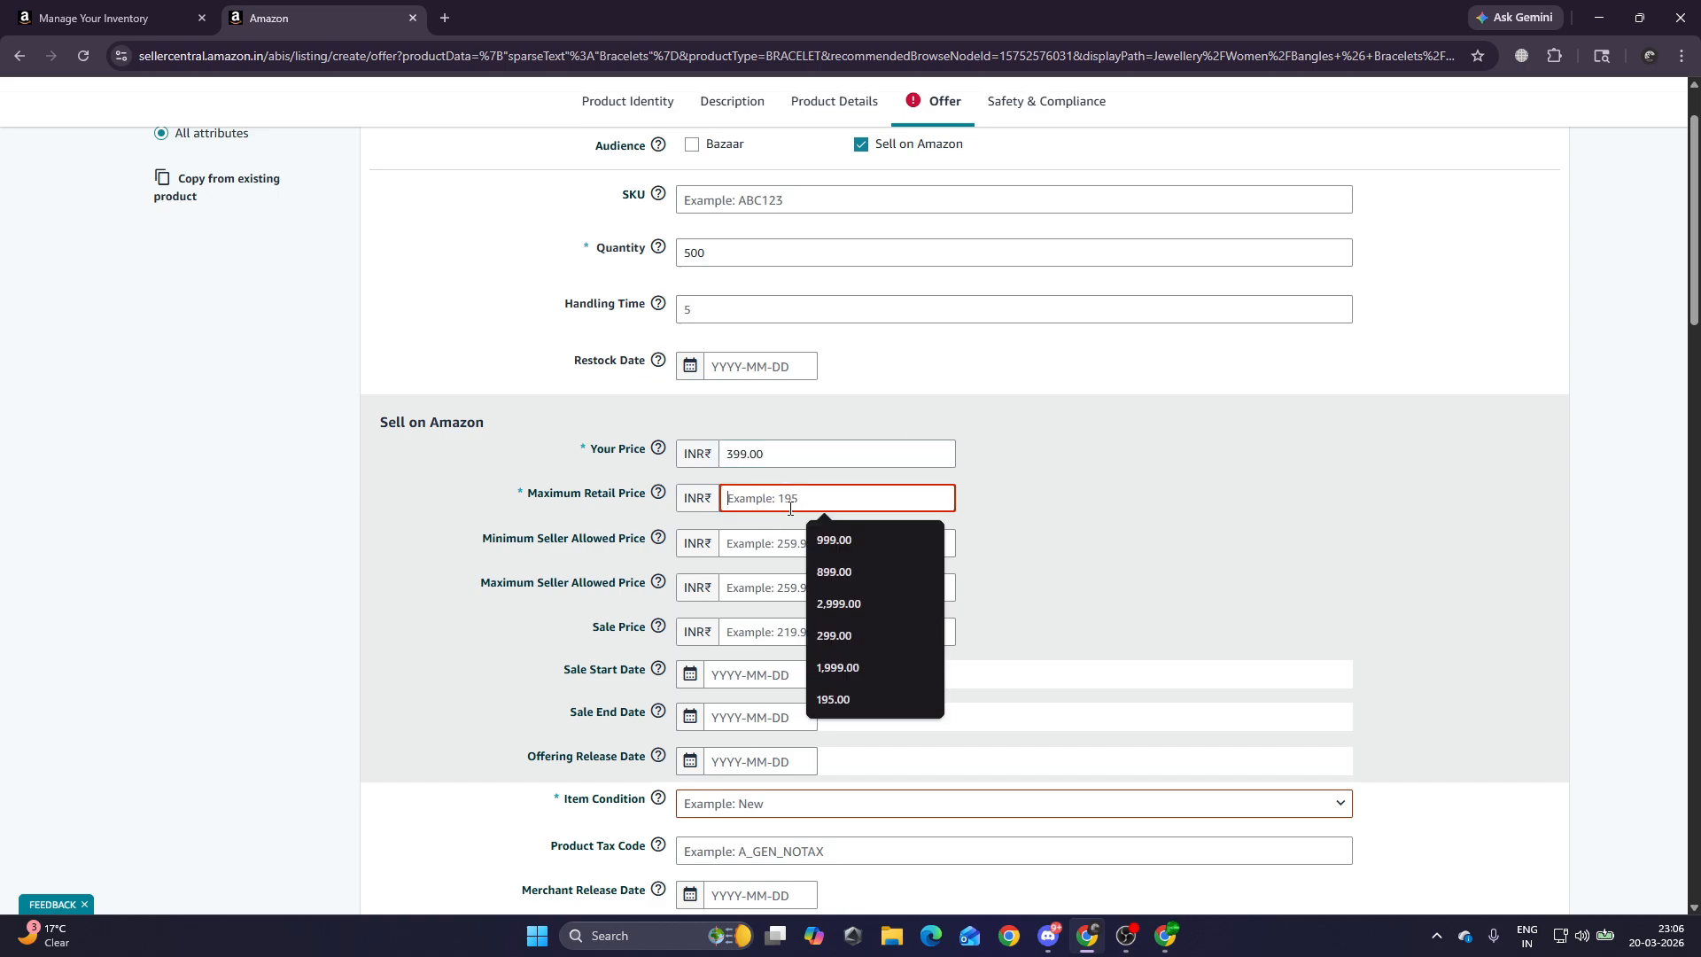
text(999)
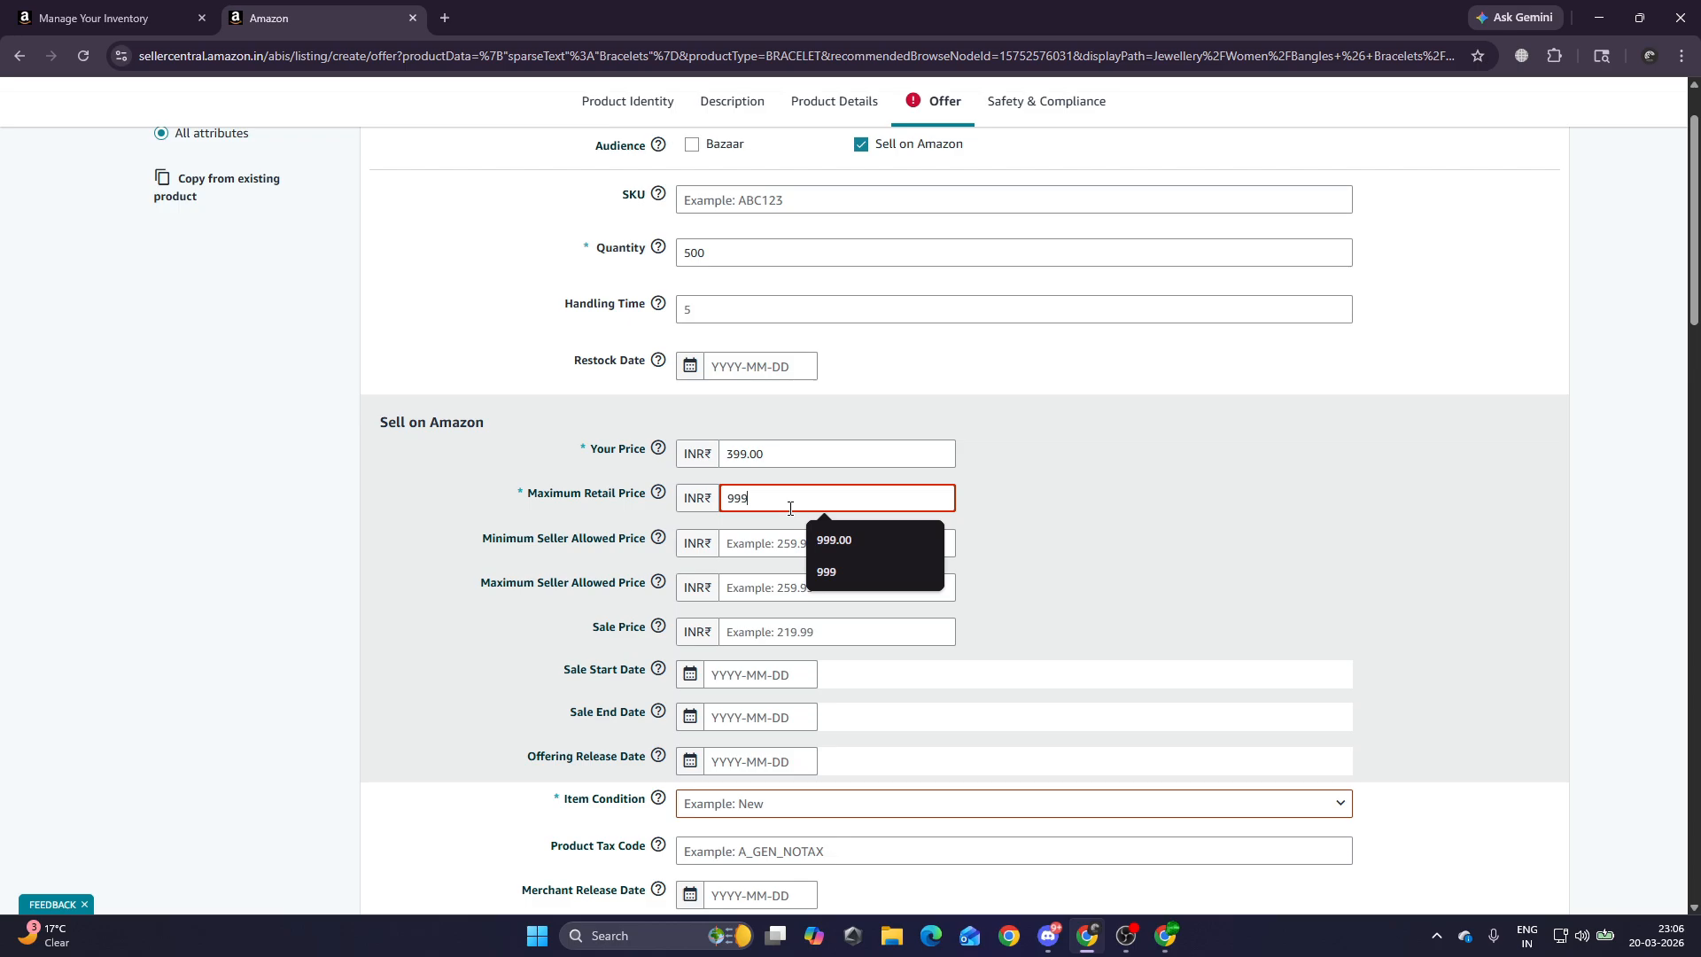
click(1155, 508)
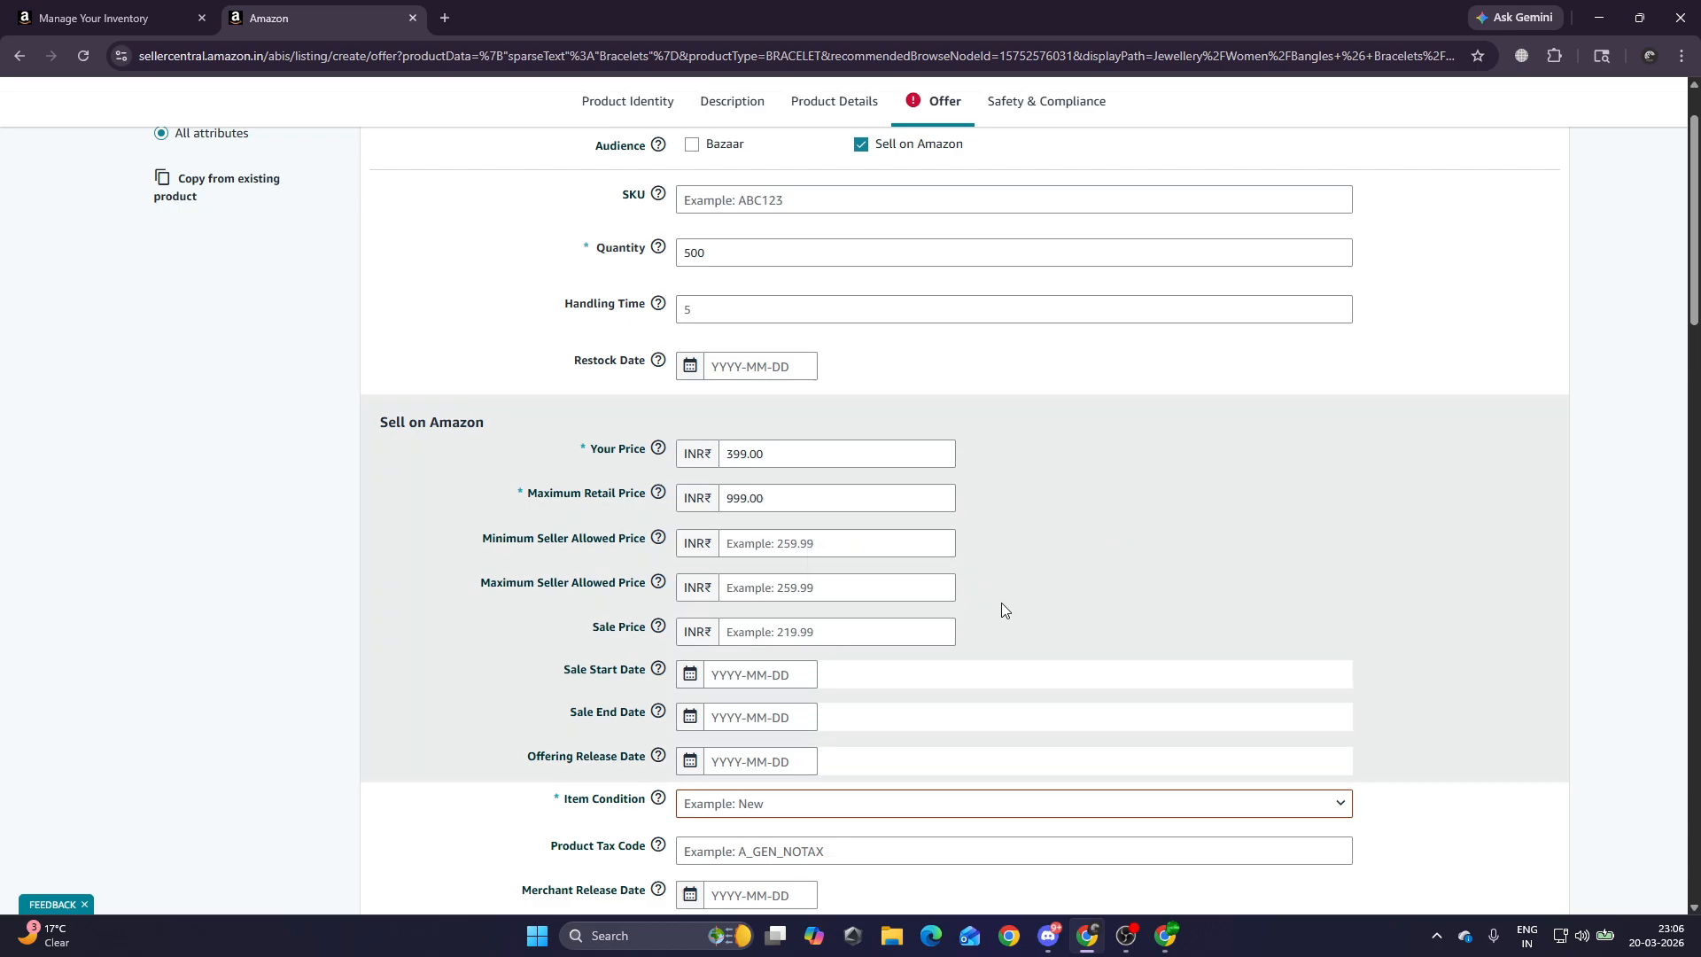
Set the offer's required Item Condition to New.
scroll(1001, 603, down, 4)
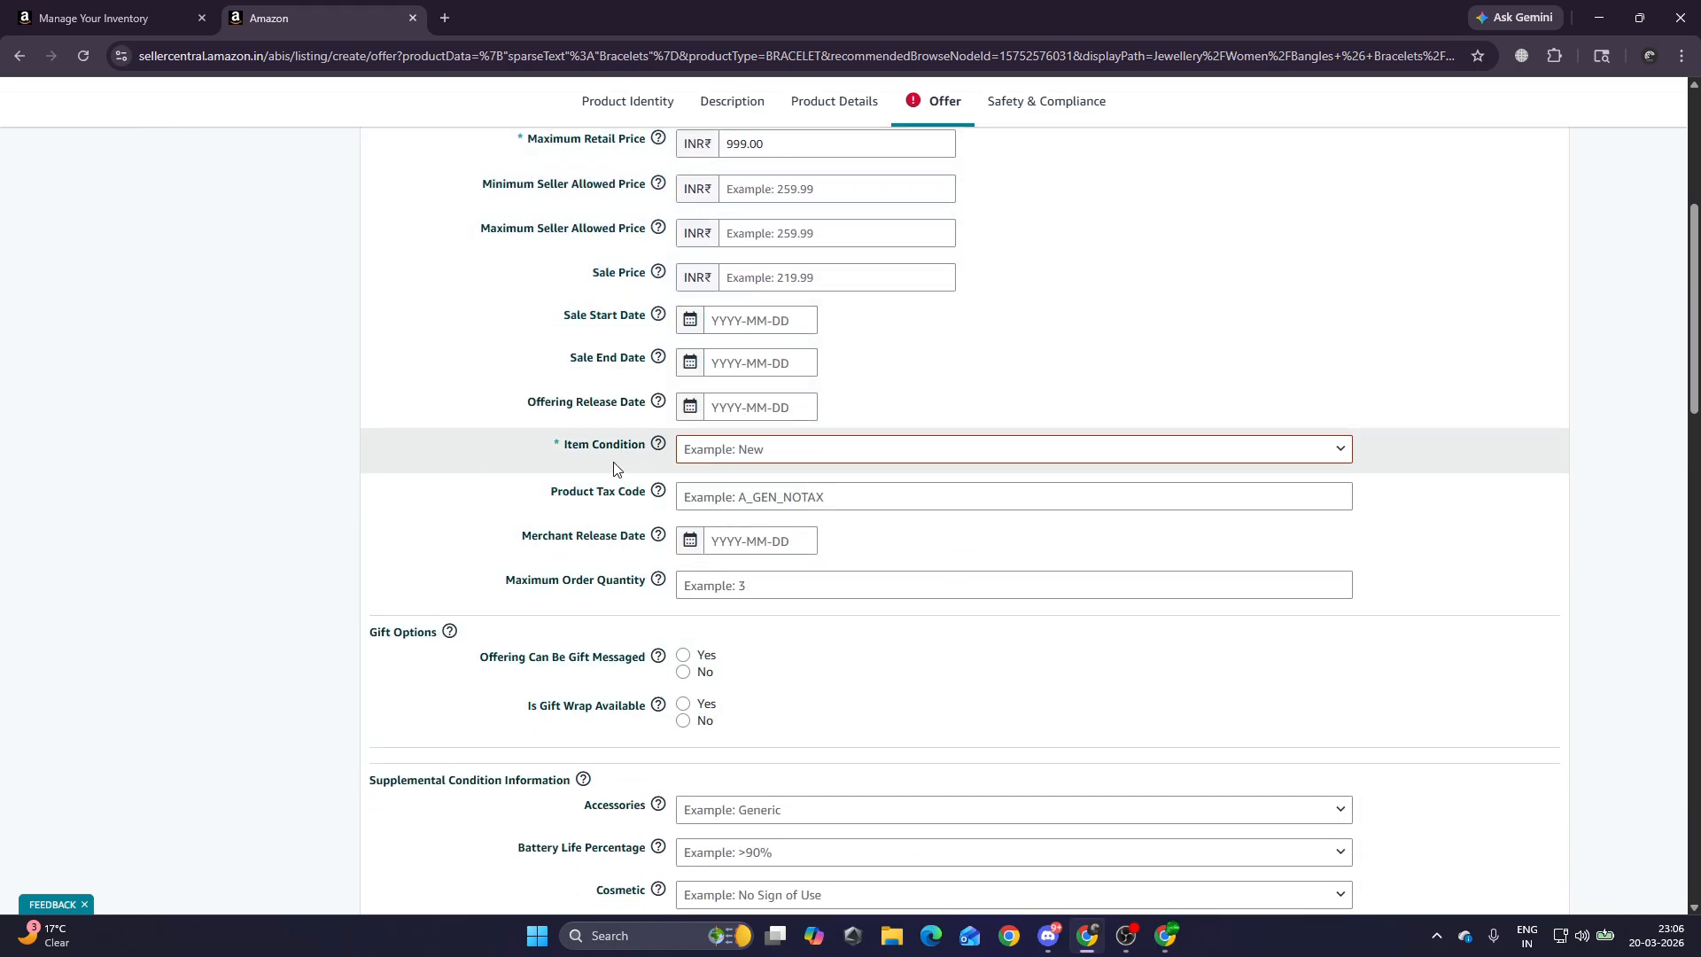
drag(562, 450, 638, 450)
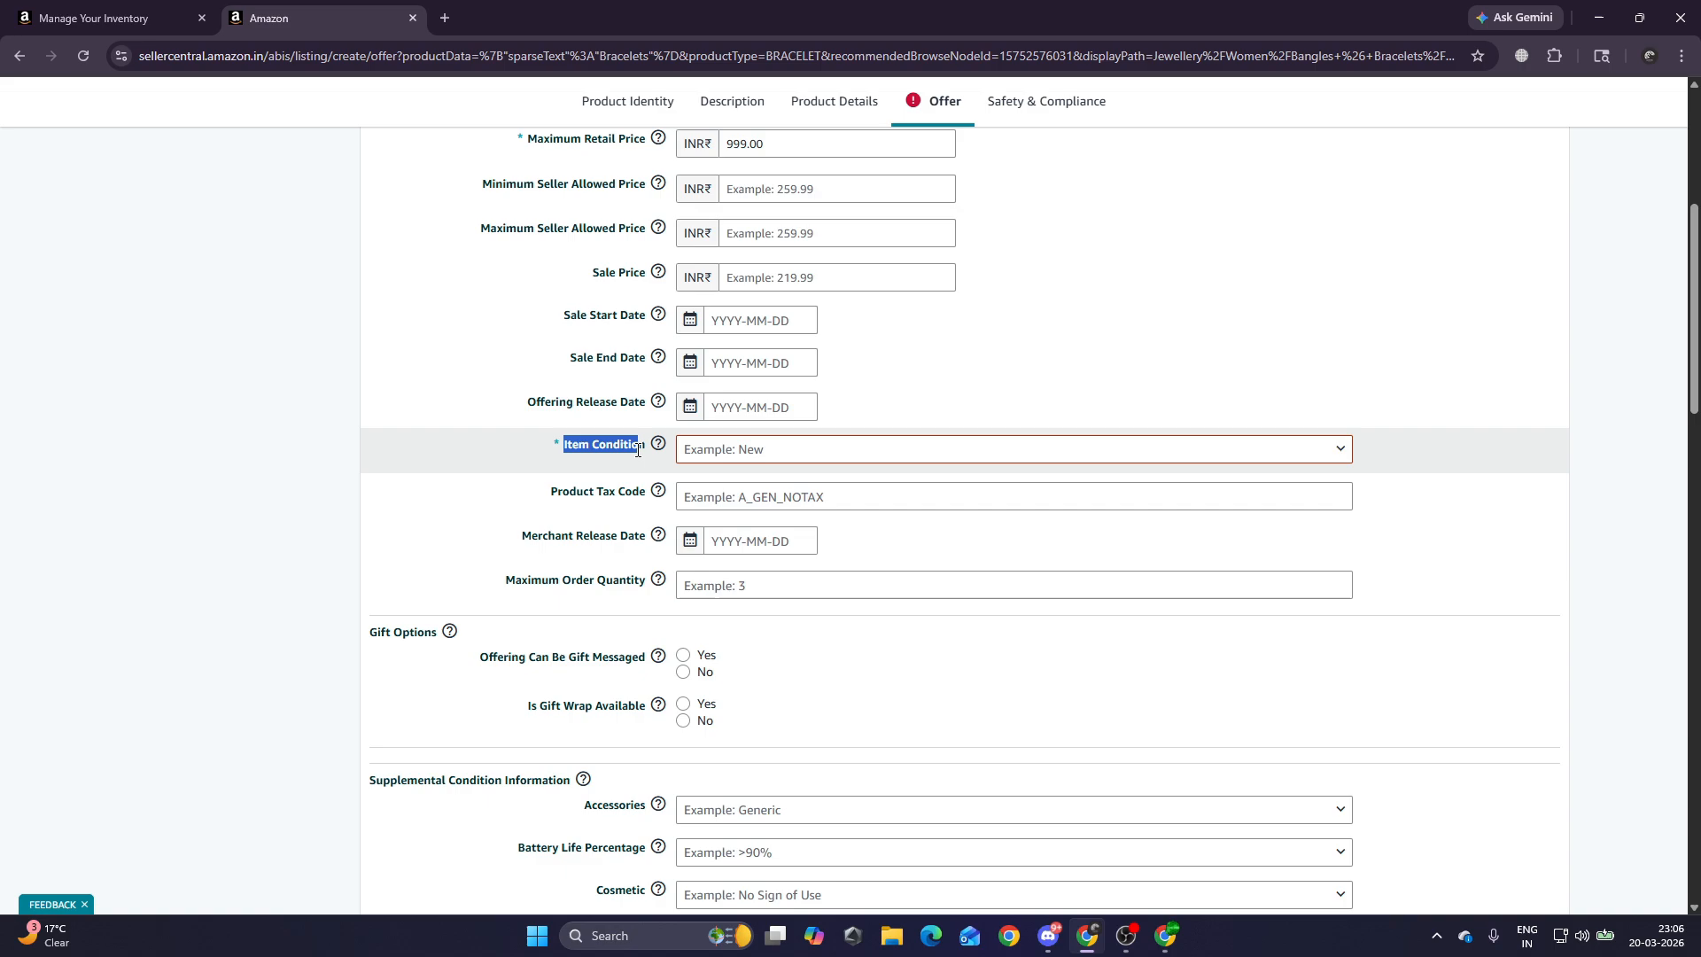
click(744, 450)
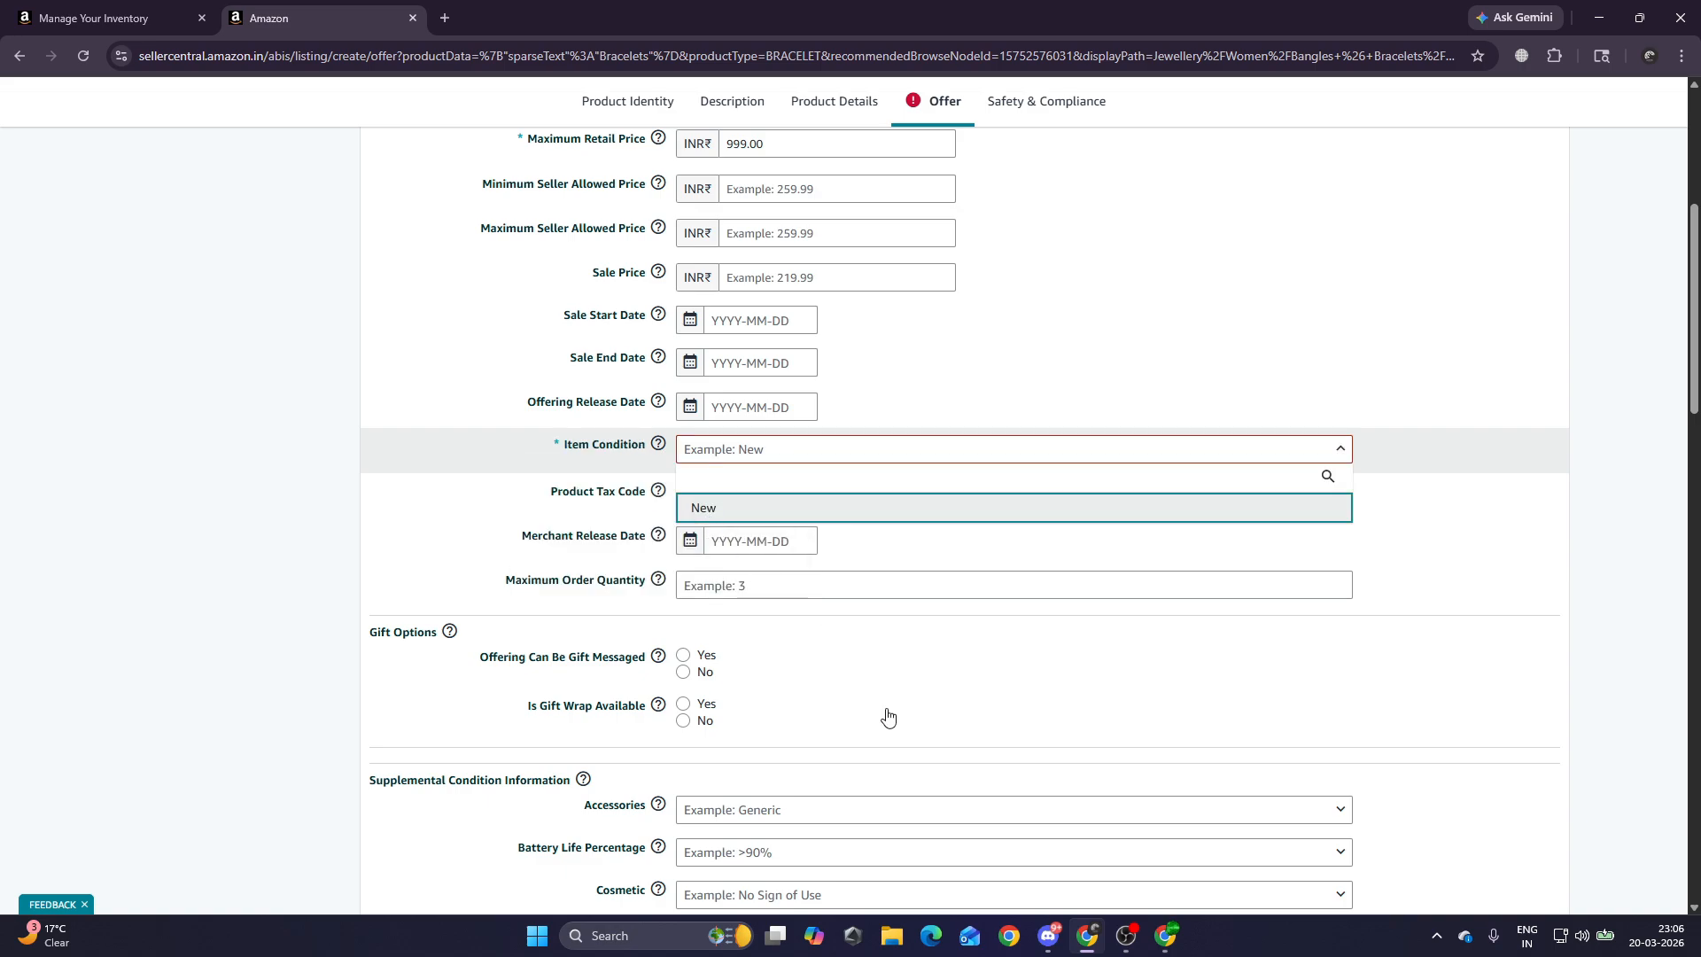
key(Return)
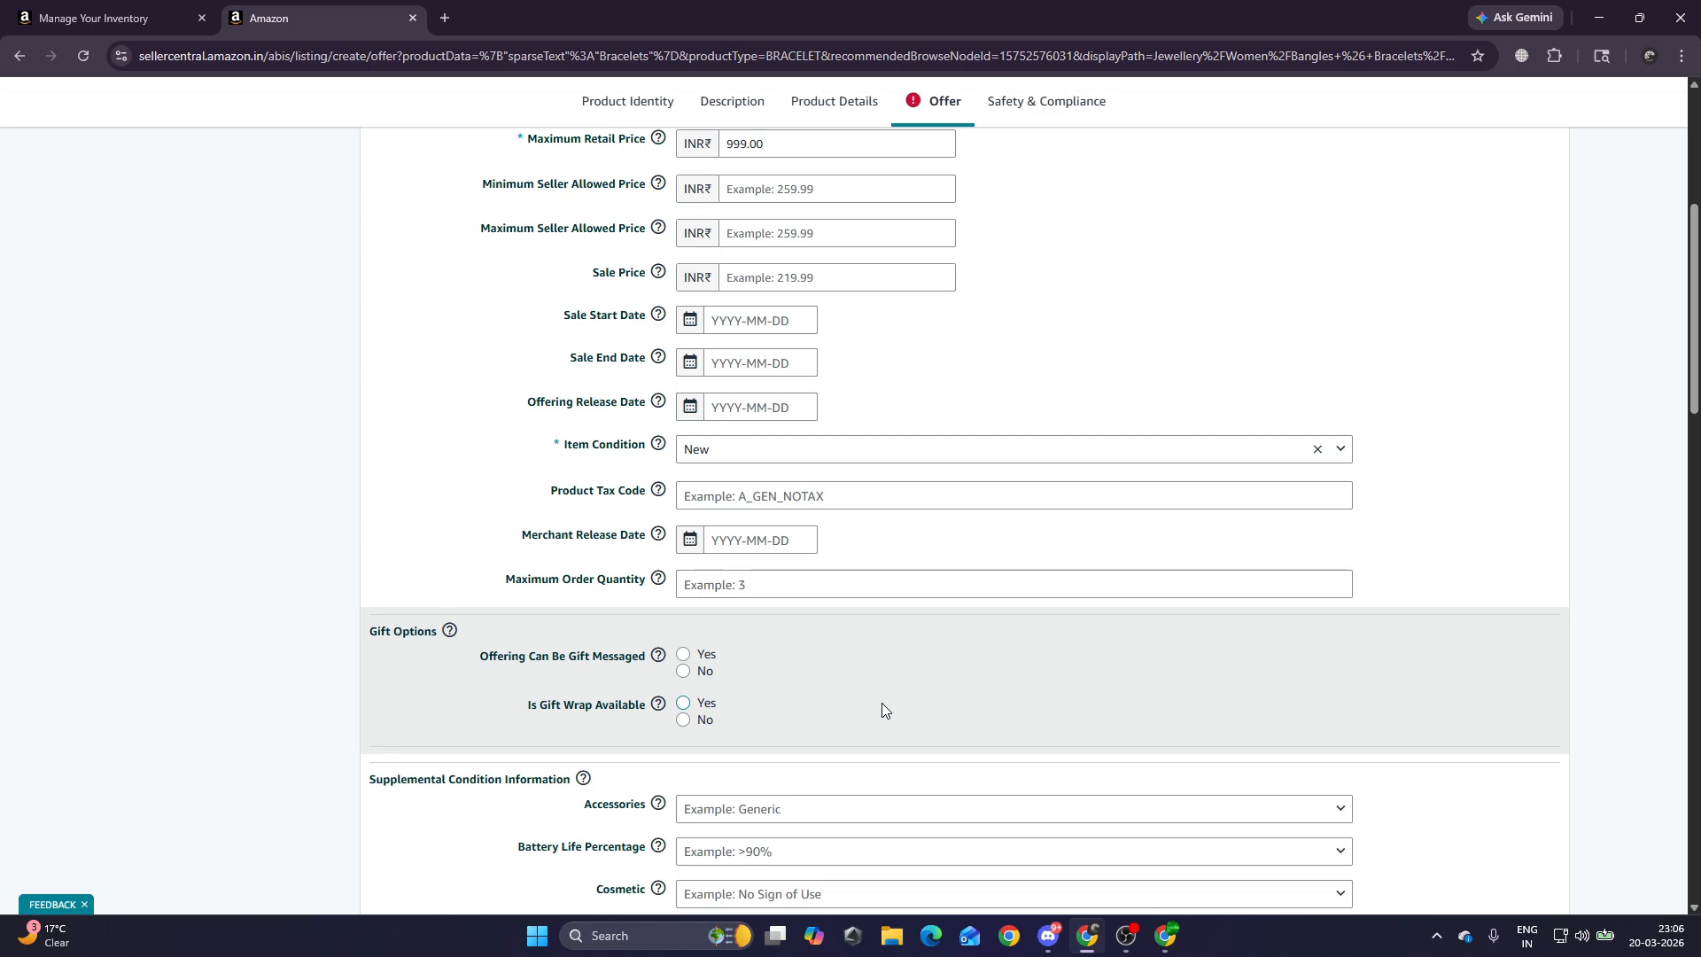
Set the required Fulfillment Channel to Fulfilled by Amazon (FBA).
scroll(883, 708, down, 7)
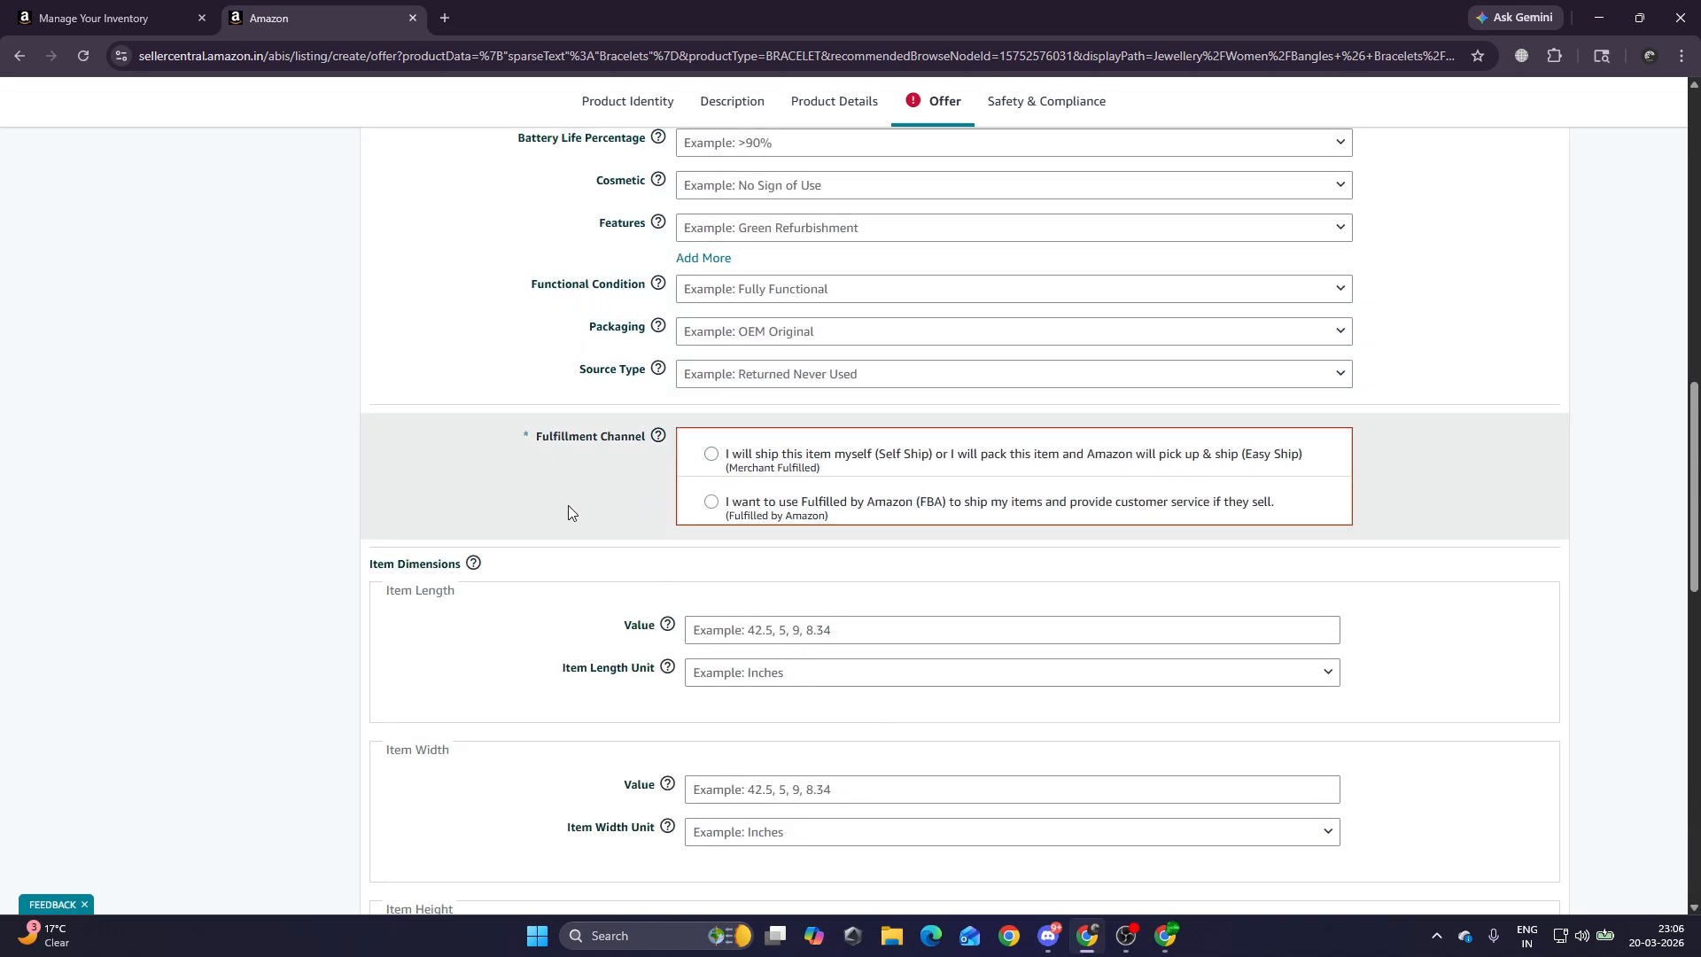
drag(529, 436, 637, 438)
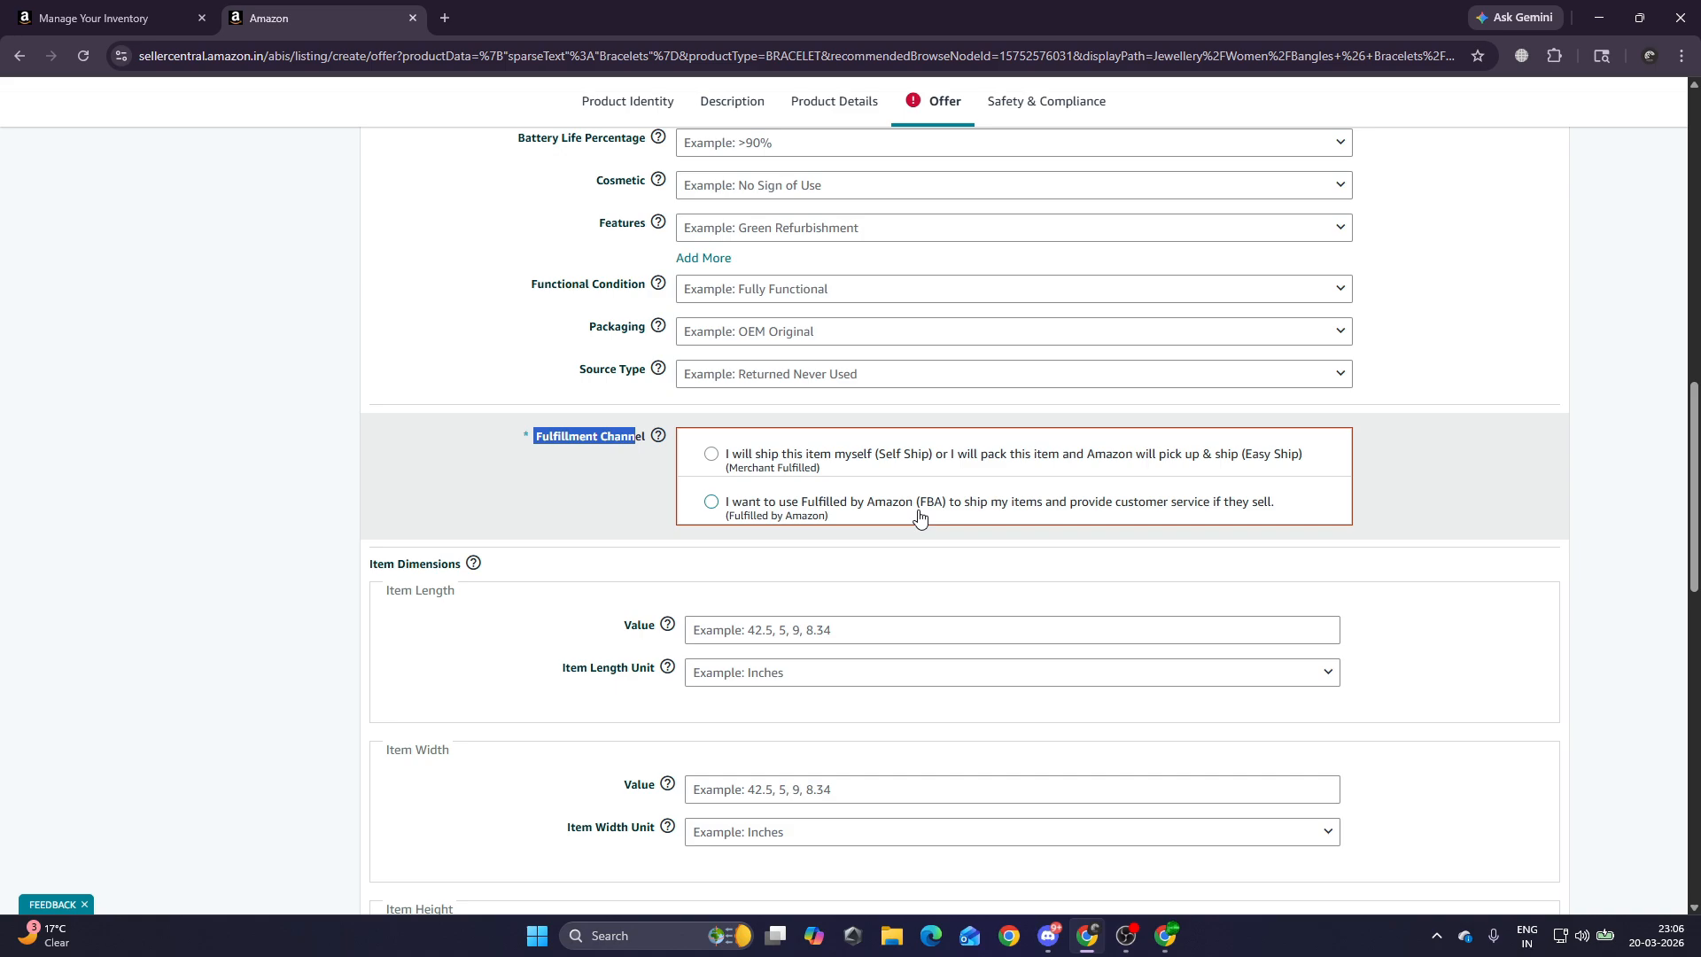
click(823, 524)
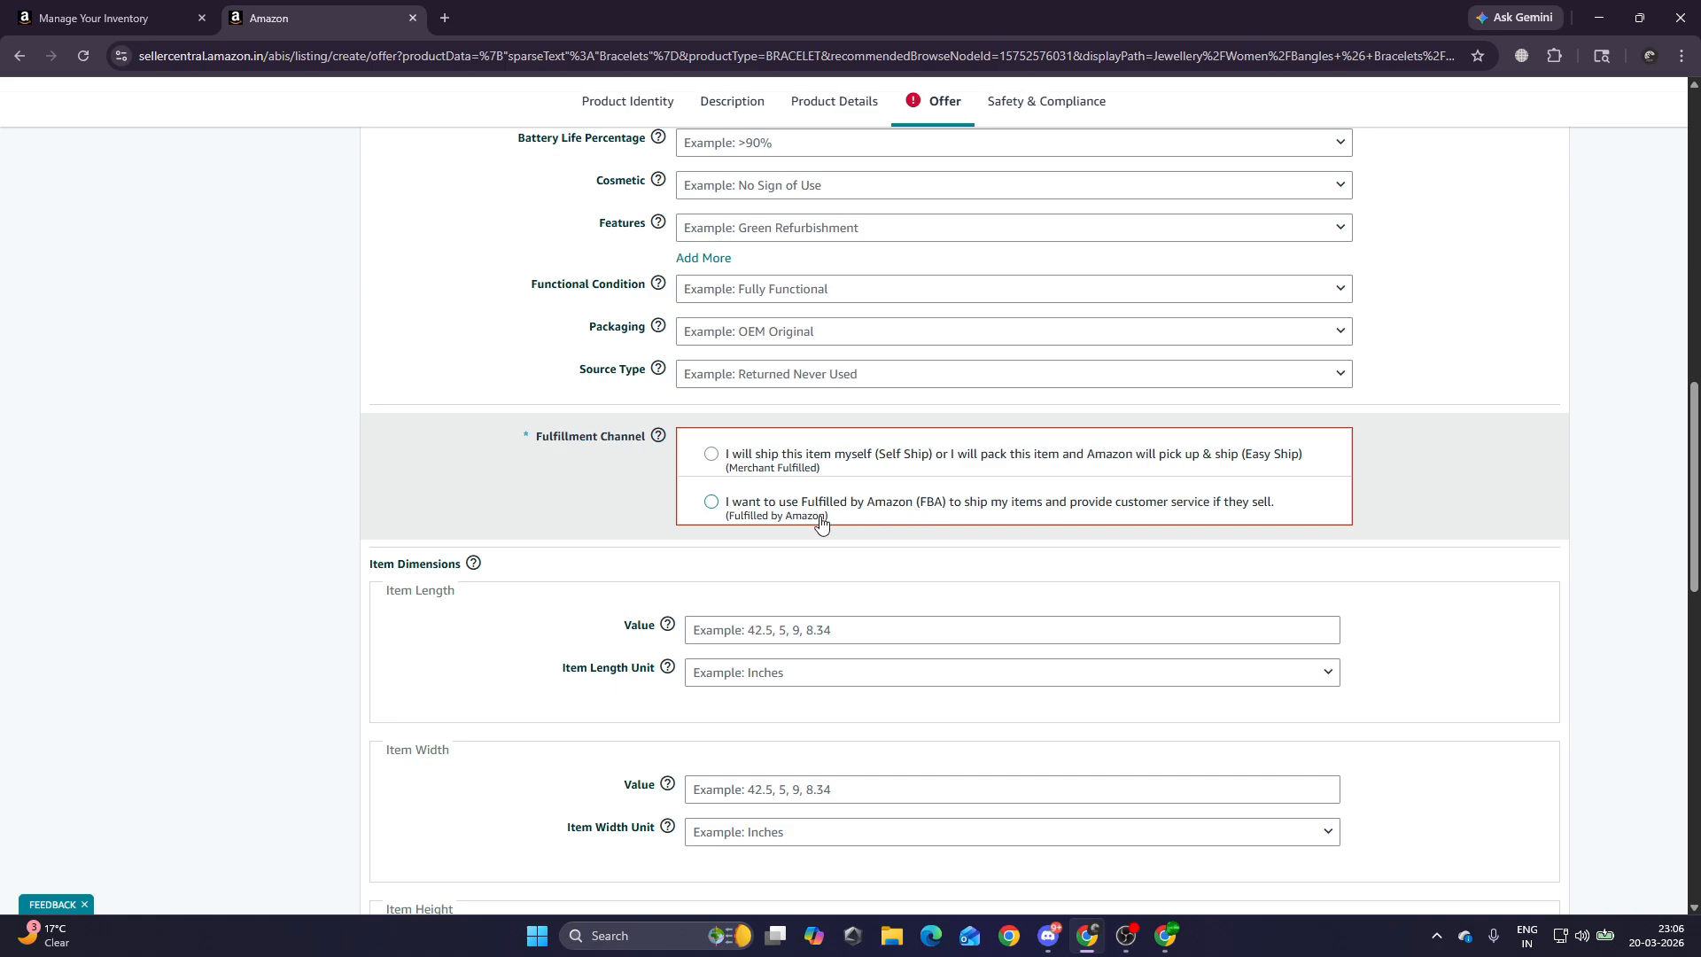
drag(822, 523, 729, 514)
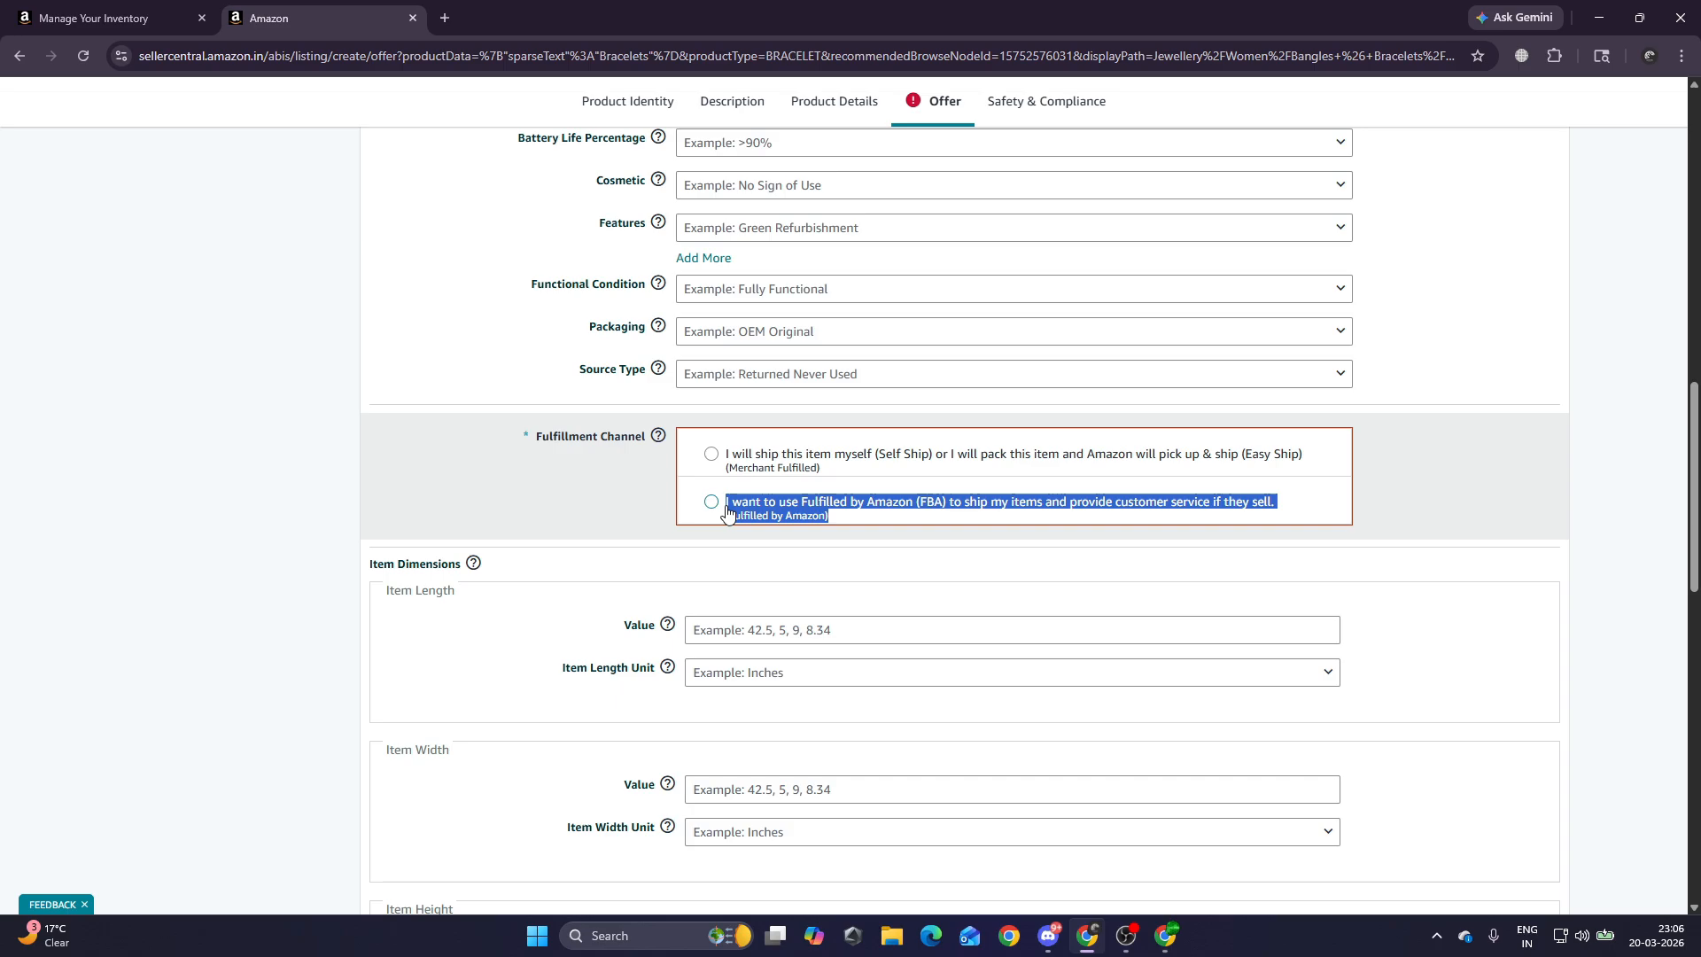
drag(727, 512, 726, 512)
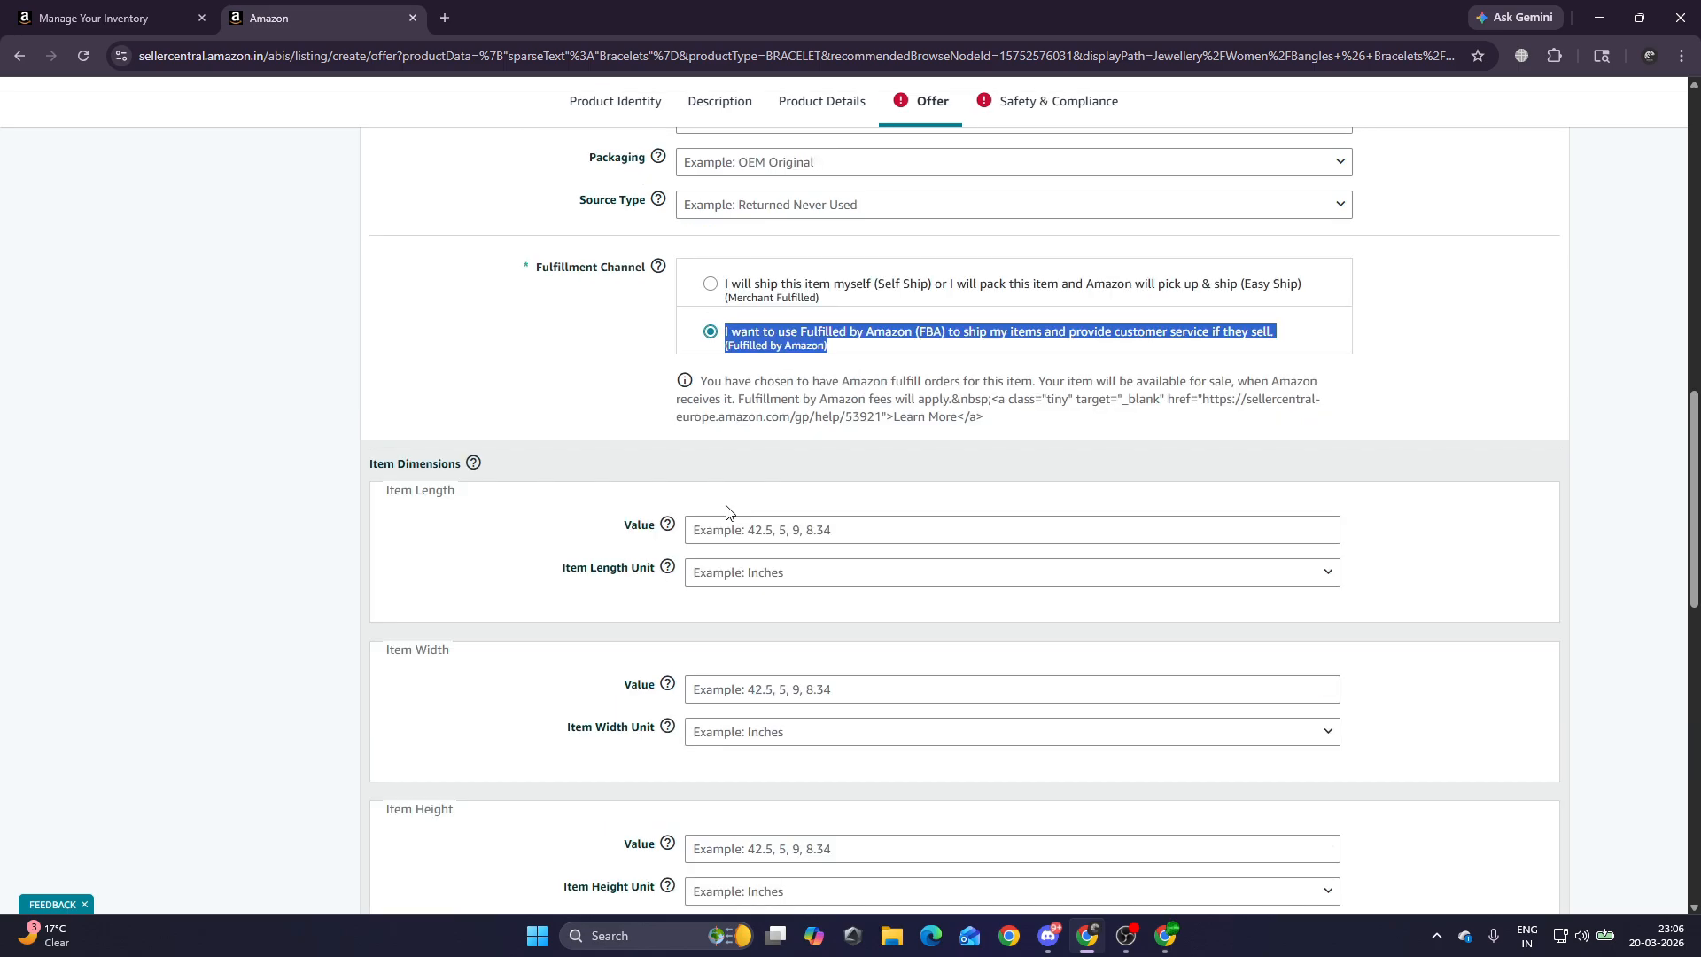
click(880, 365)
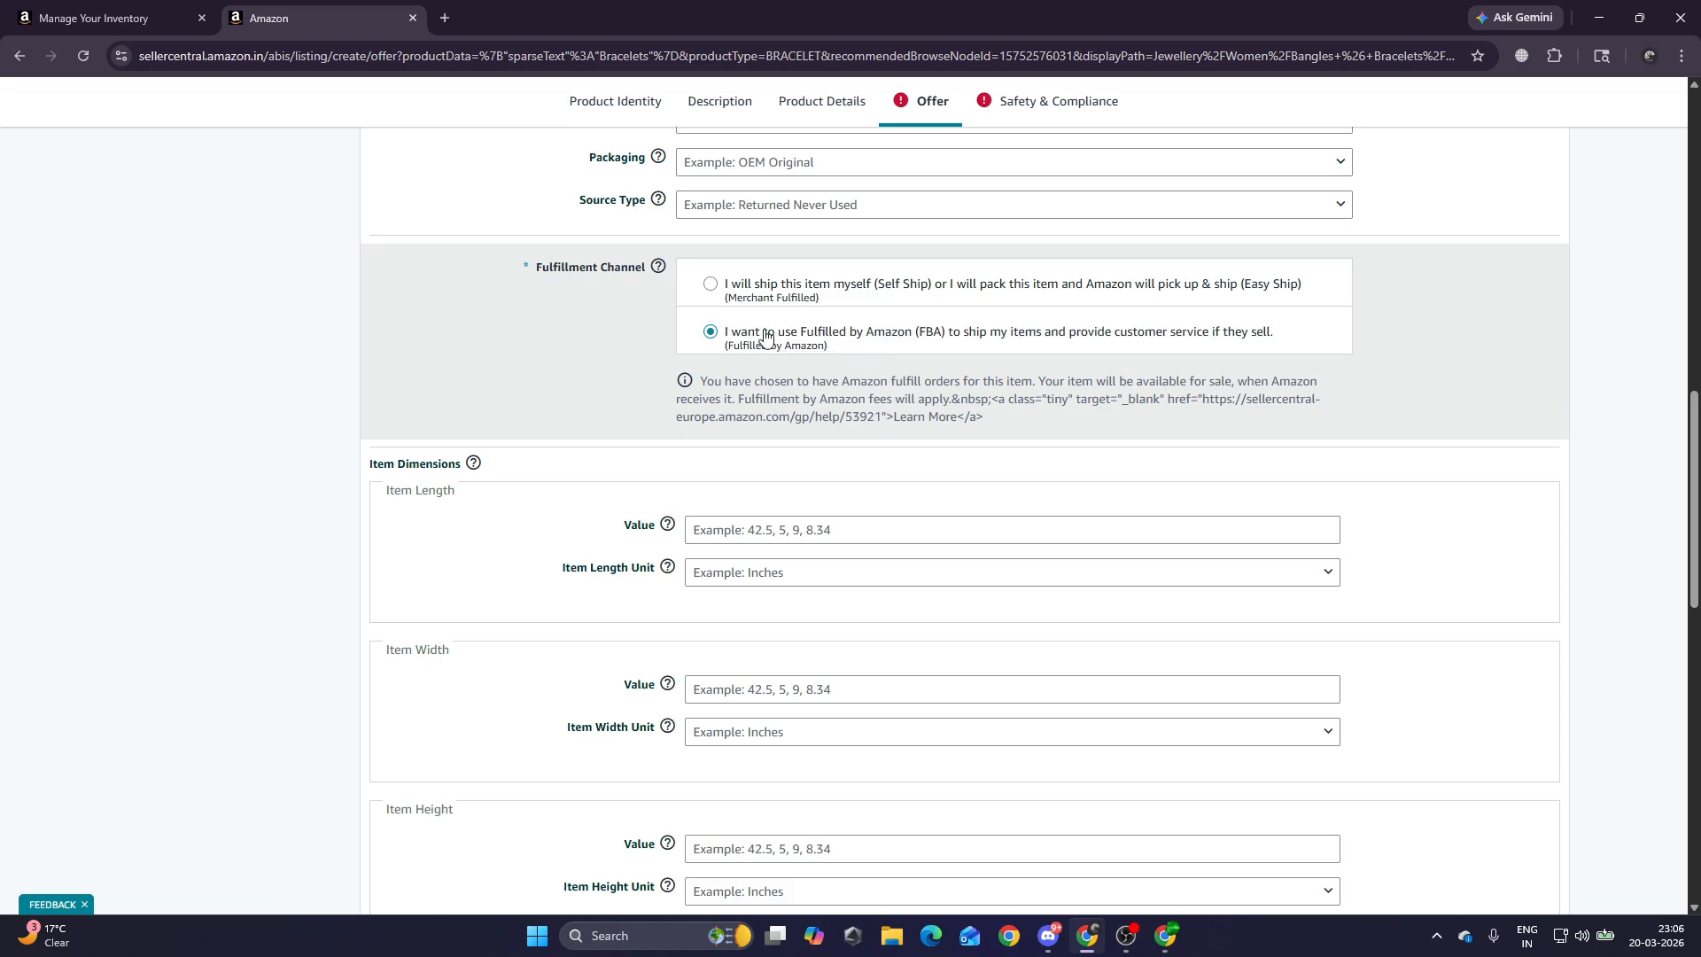
Switch the Fulfillment Channel to the Merchant Fulfilled option for Self Ship or Easy Ship.
click(948, 307)
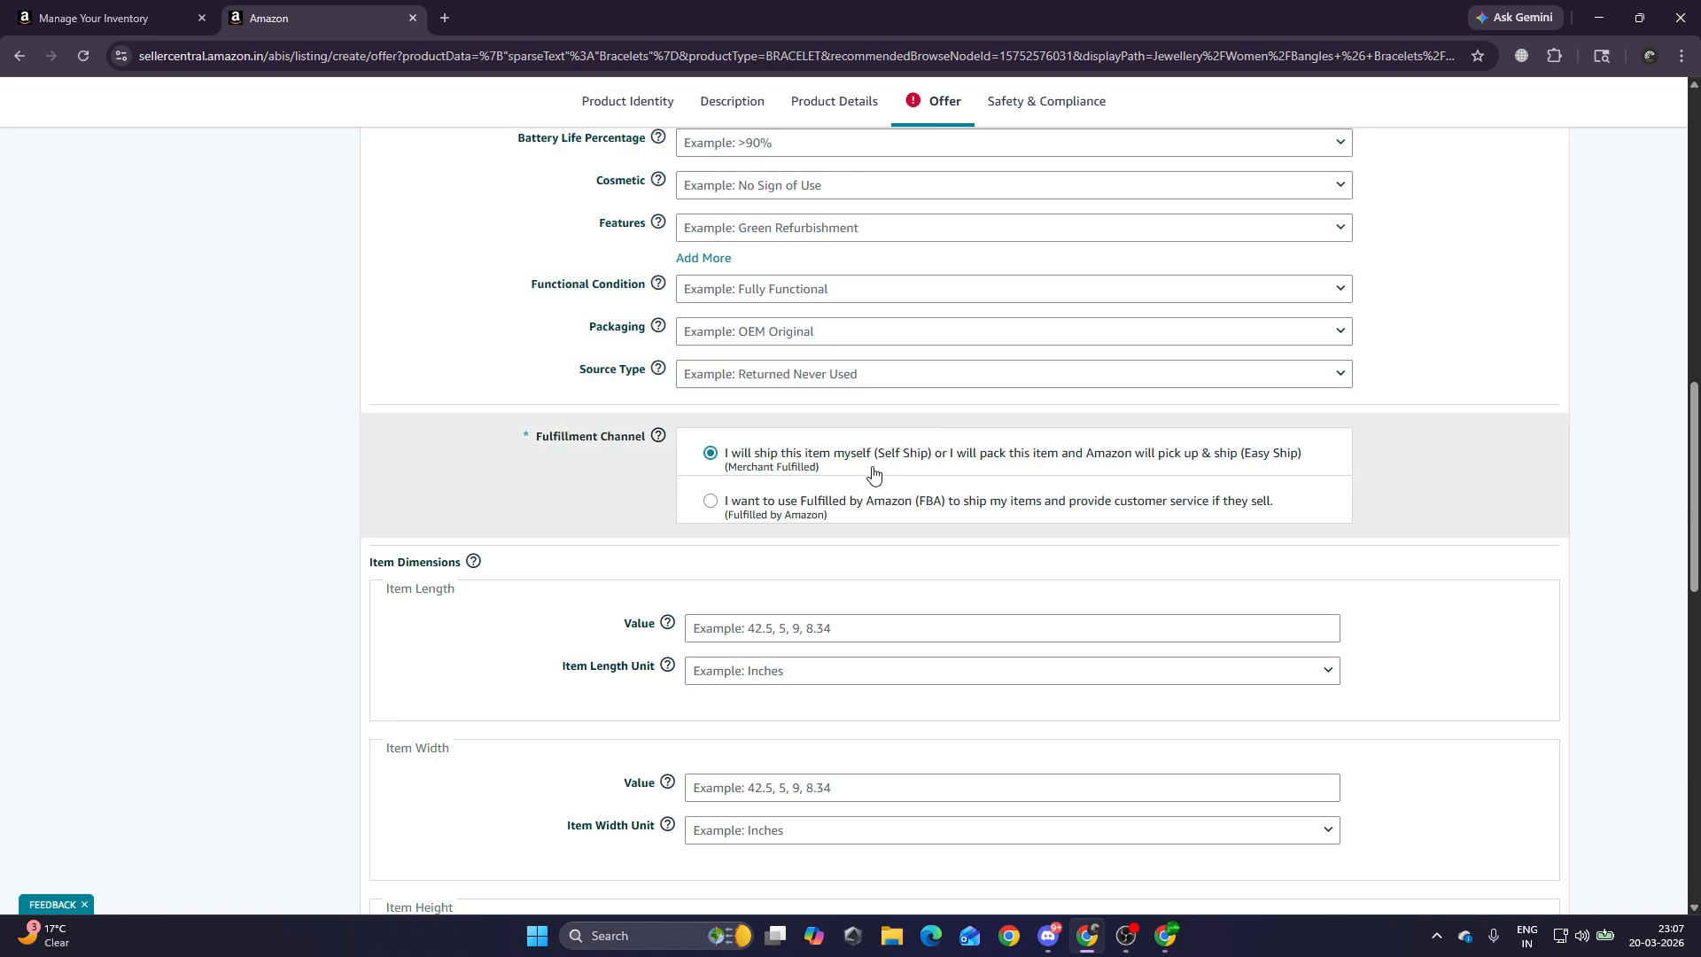
drag(836, 479, 729, 459)
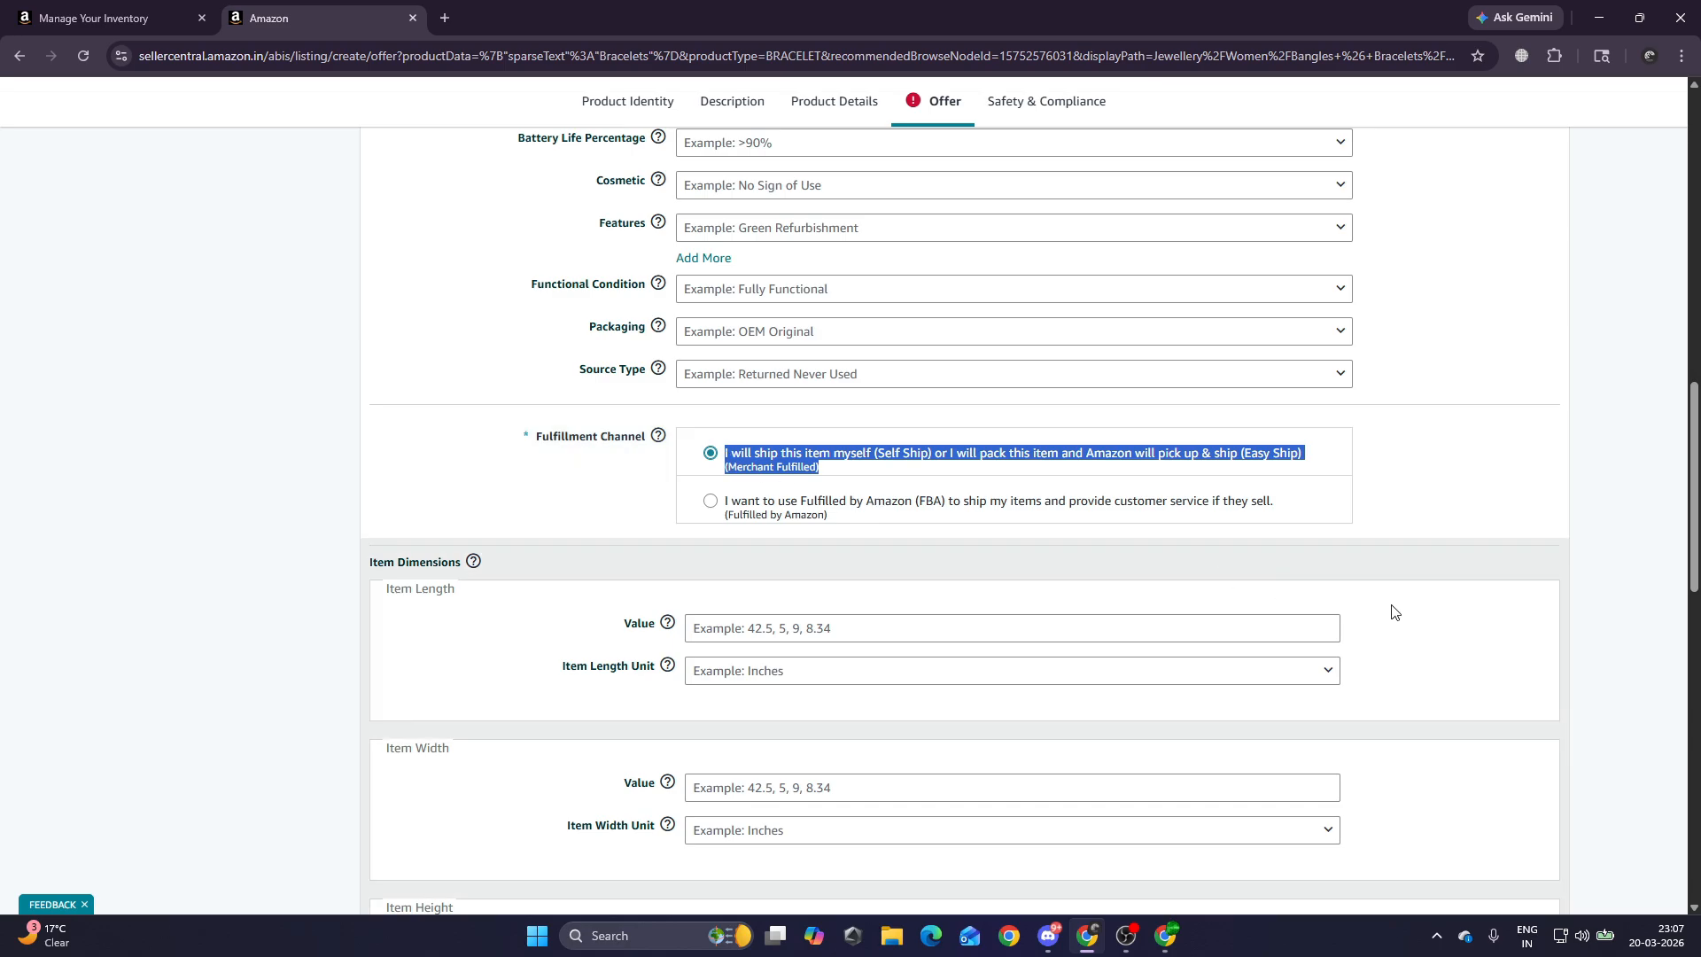
click(1423, 615)
Review the item dimensions, package dimensions and package weight fields in the rest of the Offer section.
scroll(1423, 615, down, 9)
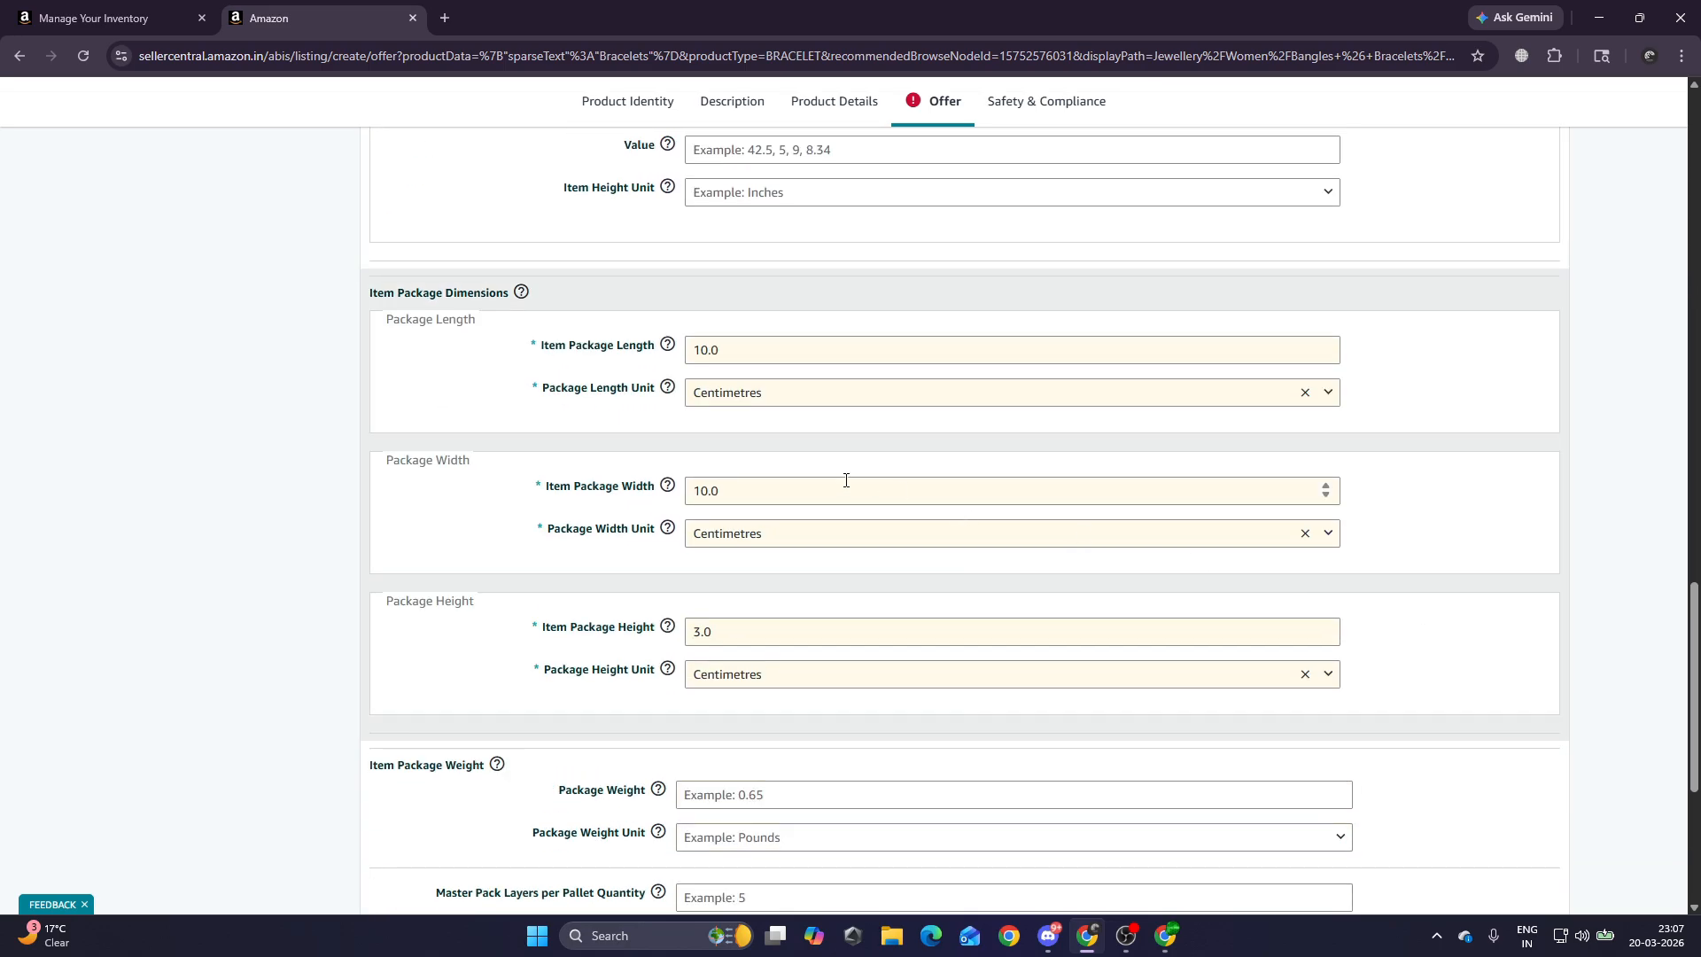
drag(543, 344, 755, 640)
click(748, 504)
scroll(853, 625, down, 4)
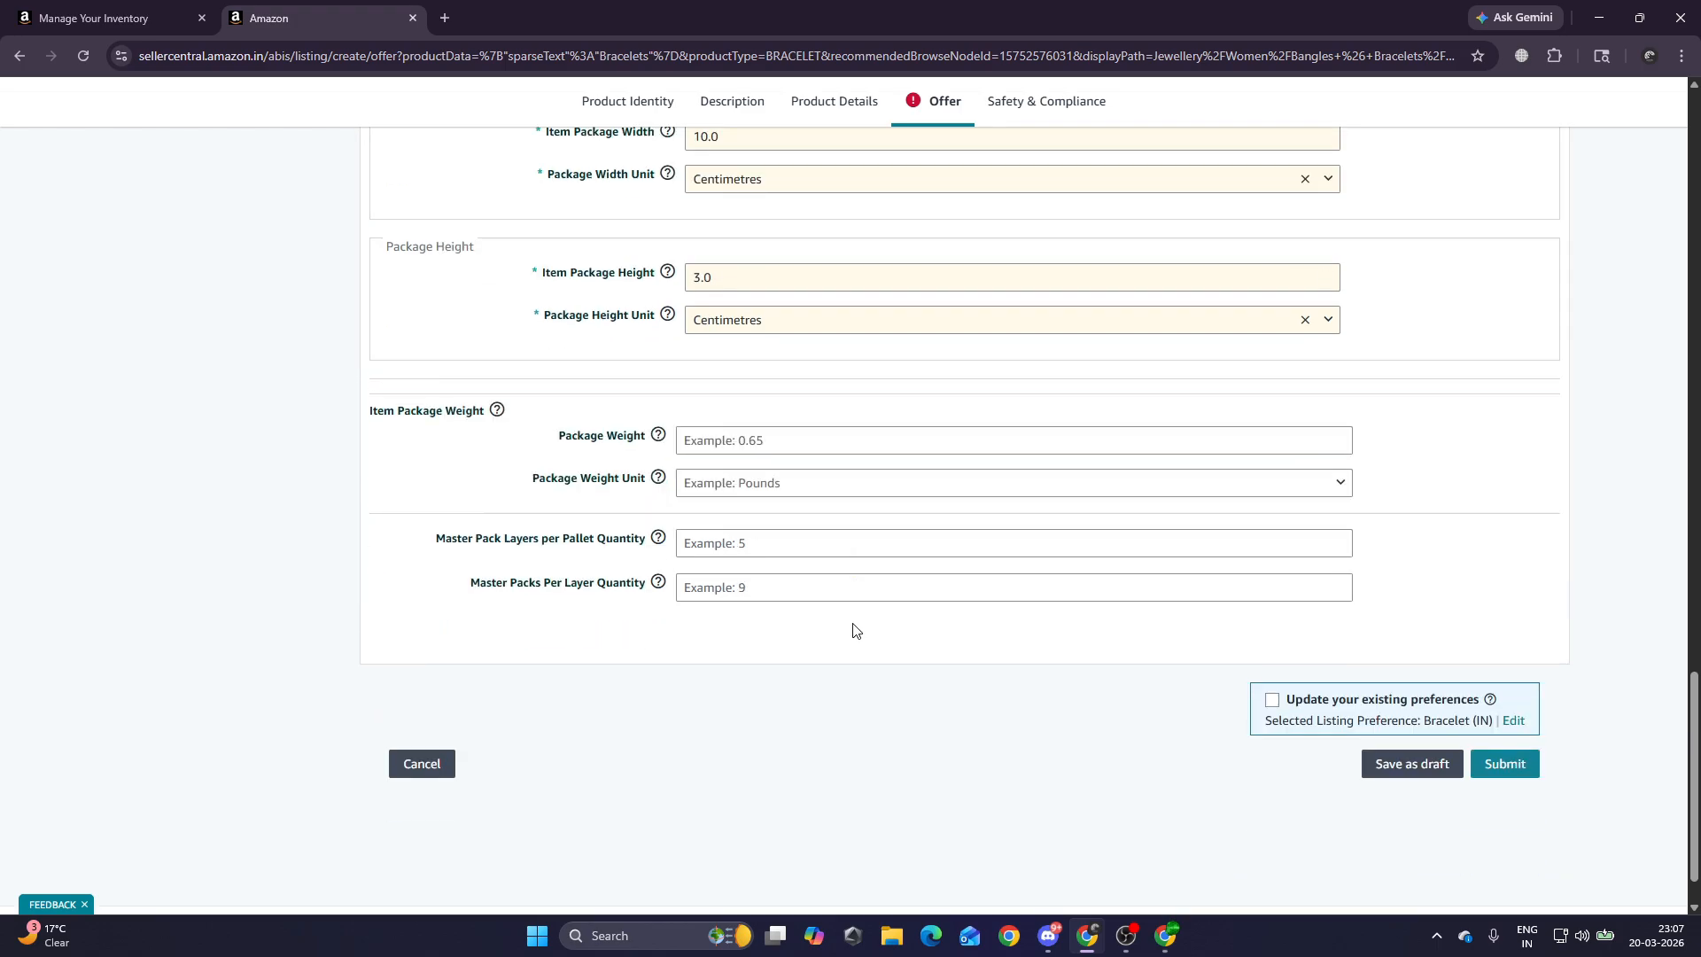
scroll(852, 625, up, 4)
scroll(852, 624, up, 5)
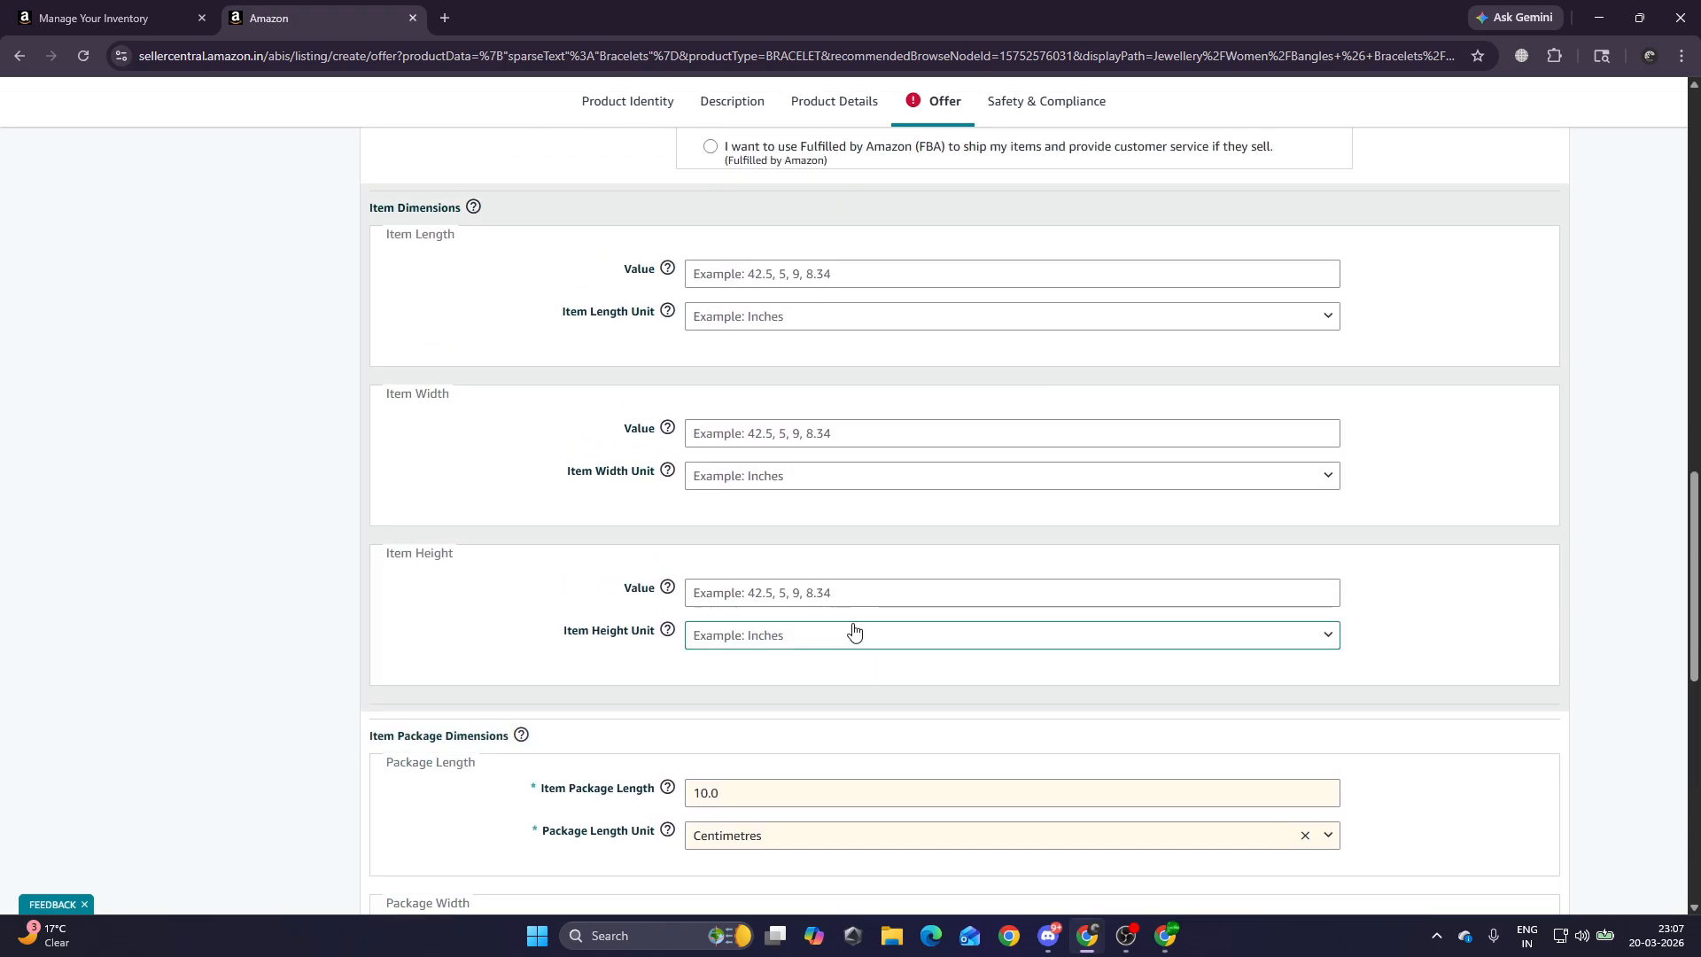
scroll(854, 631, up, 3)
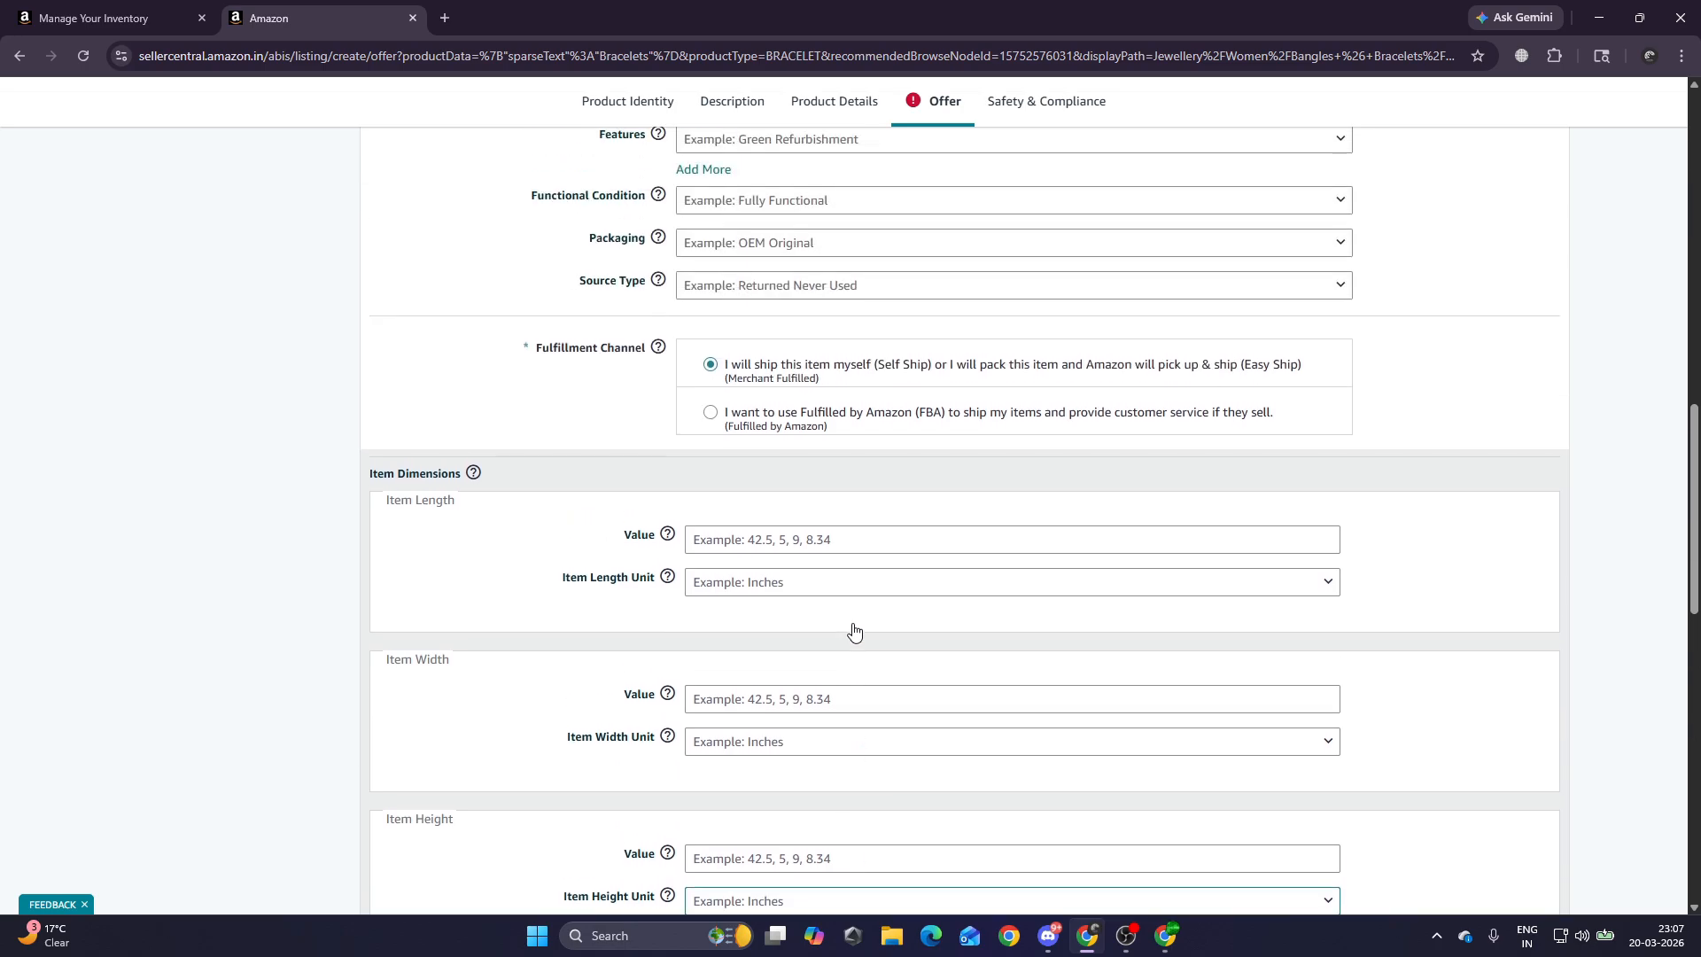
scroll(1424, 547, down, 10)
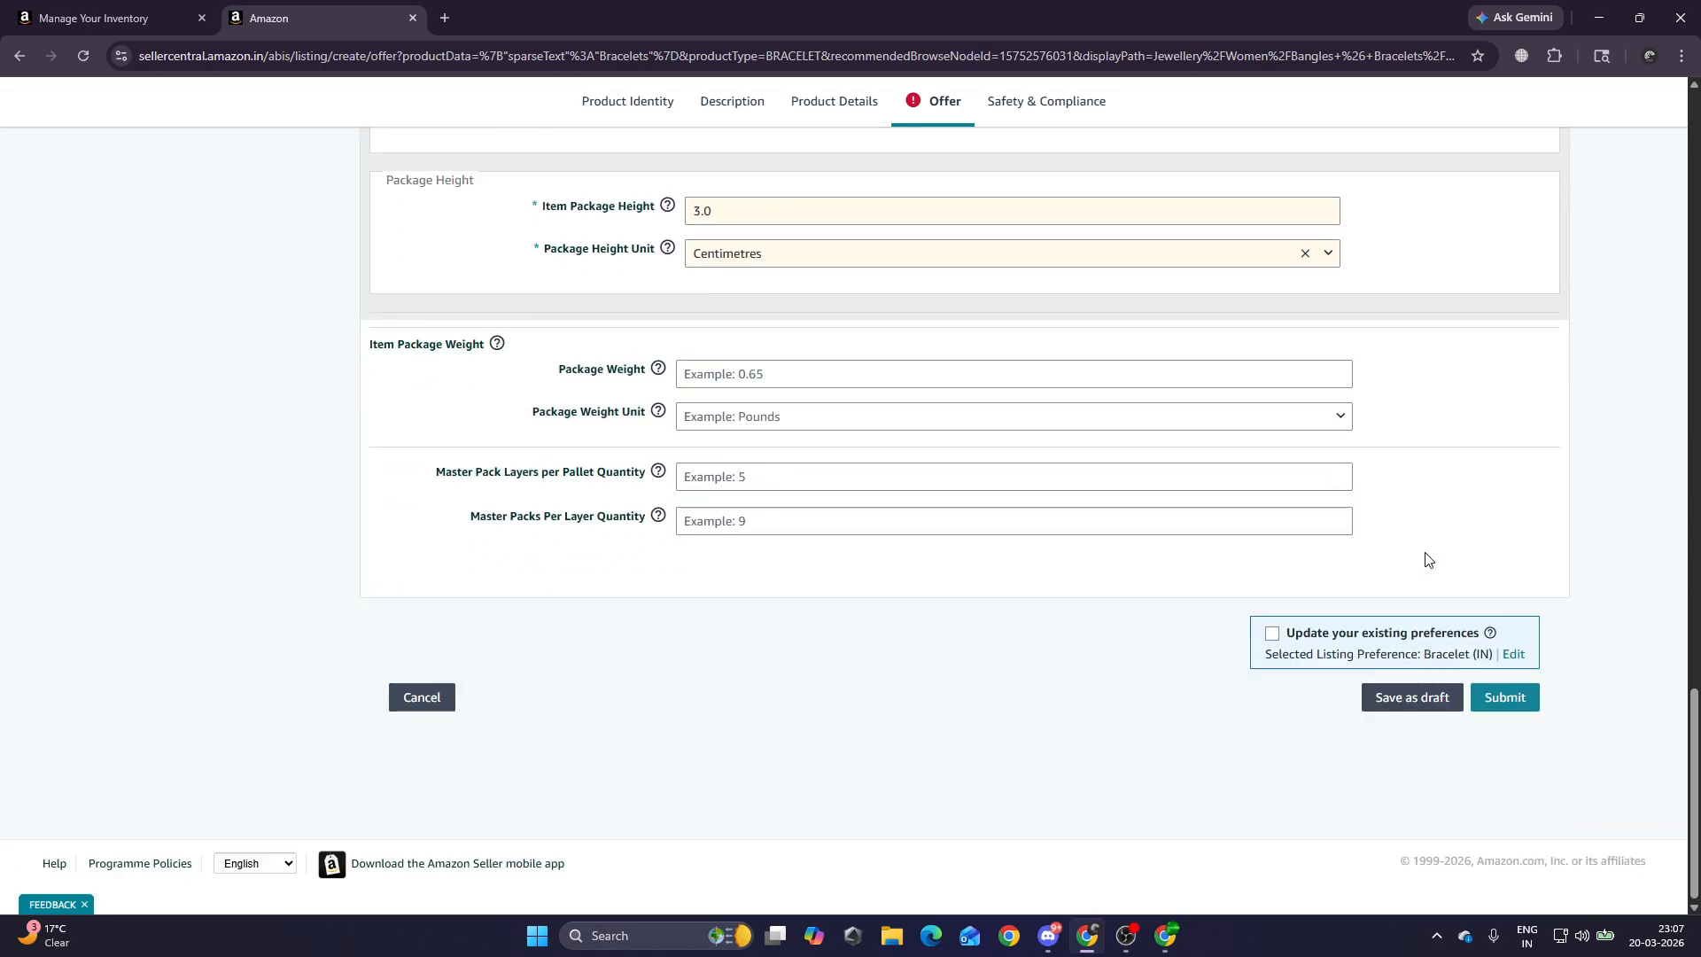
scroll(1317, 622, up, 12)
scroll(1318, 625, down, 9)
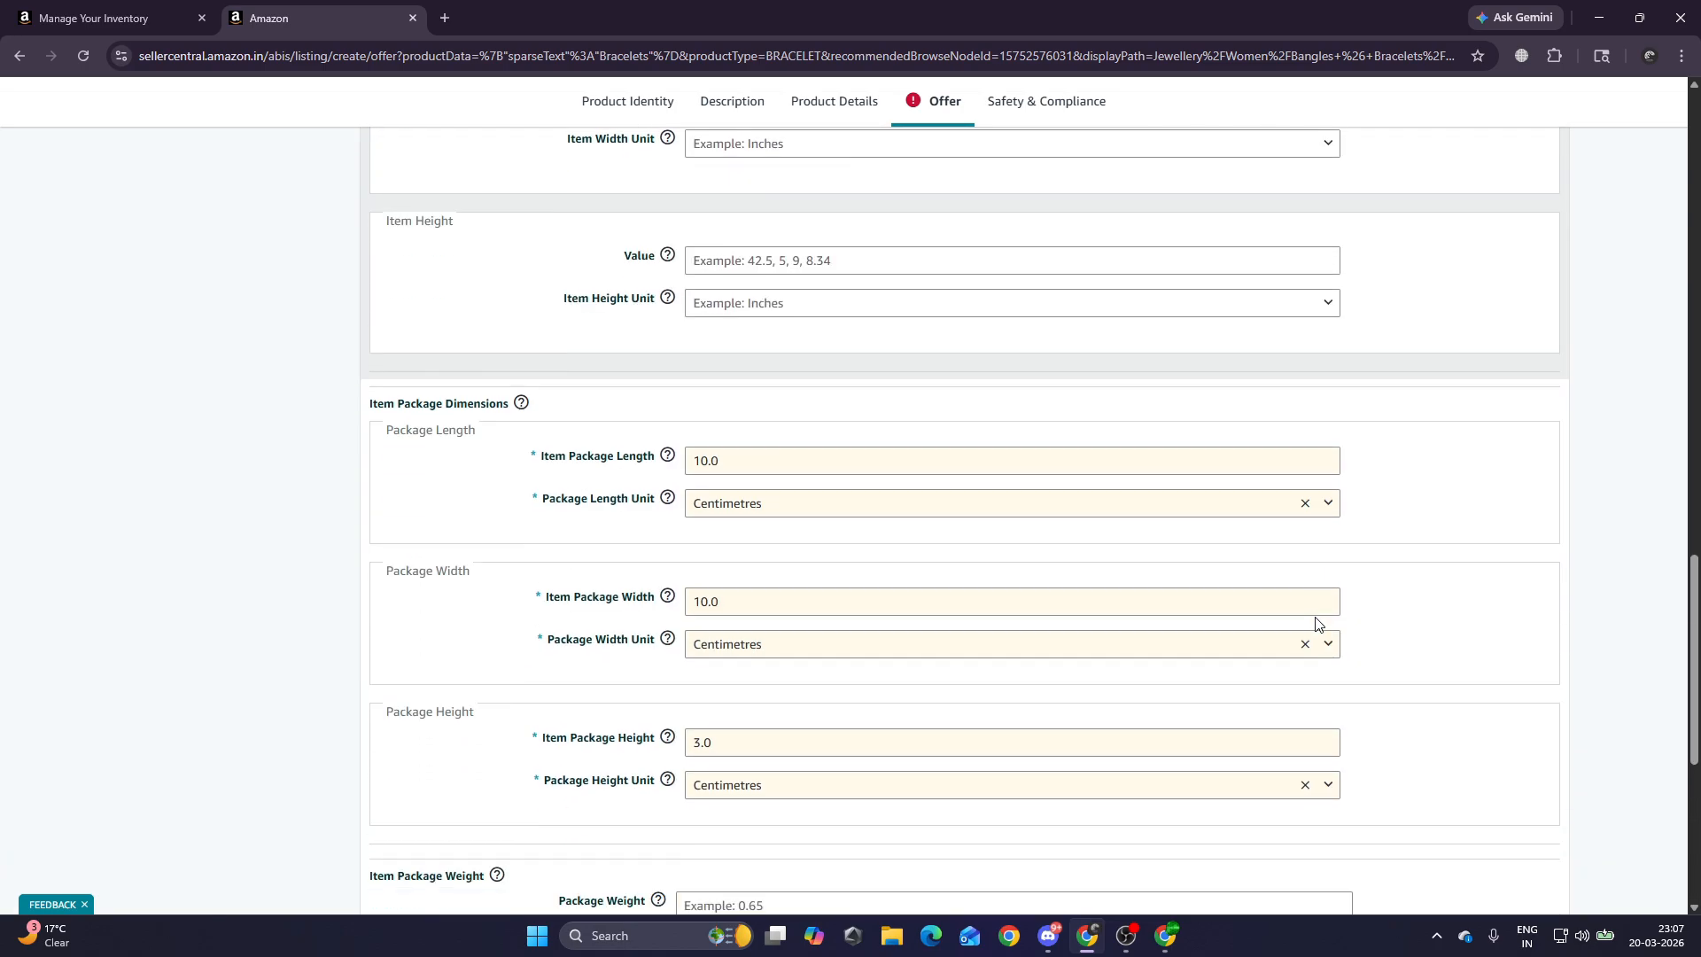
Enter 500 again as the required Quantity of the offer.
scroll(1317, 624, up, 14)
scroll(1317, 625, up, 8)
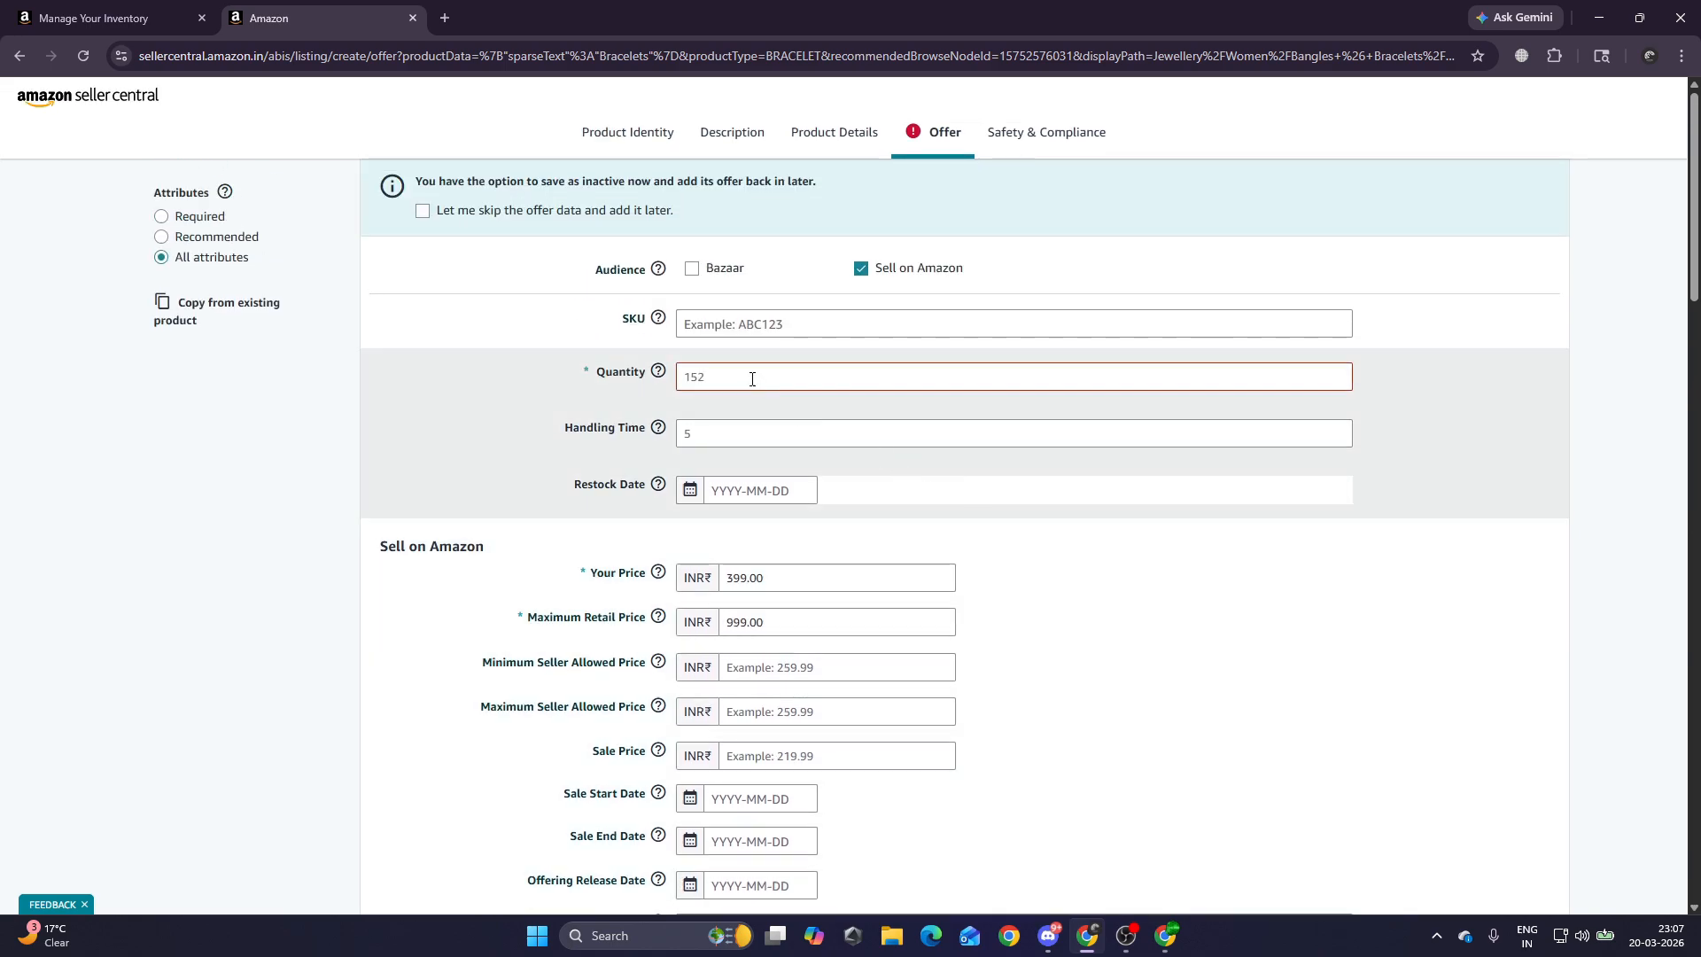
click(753, 378)
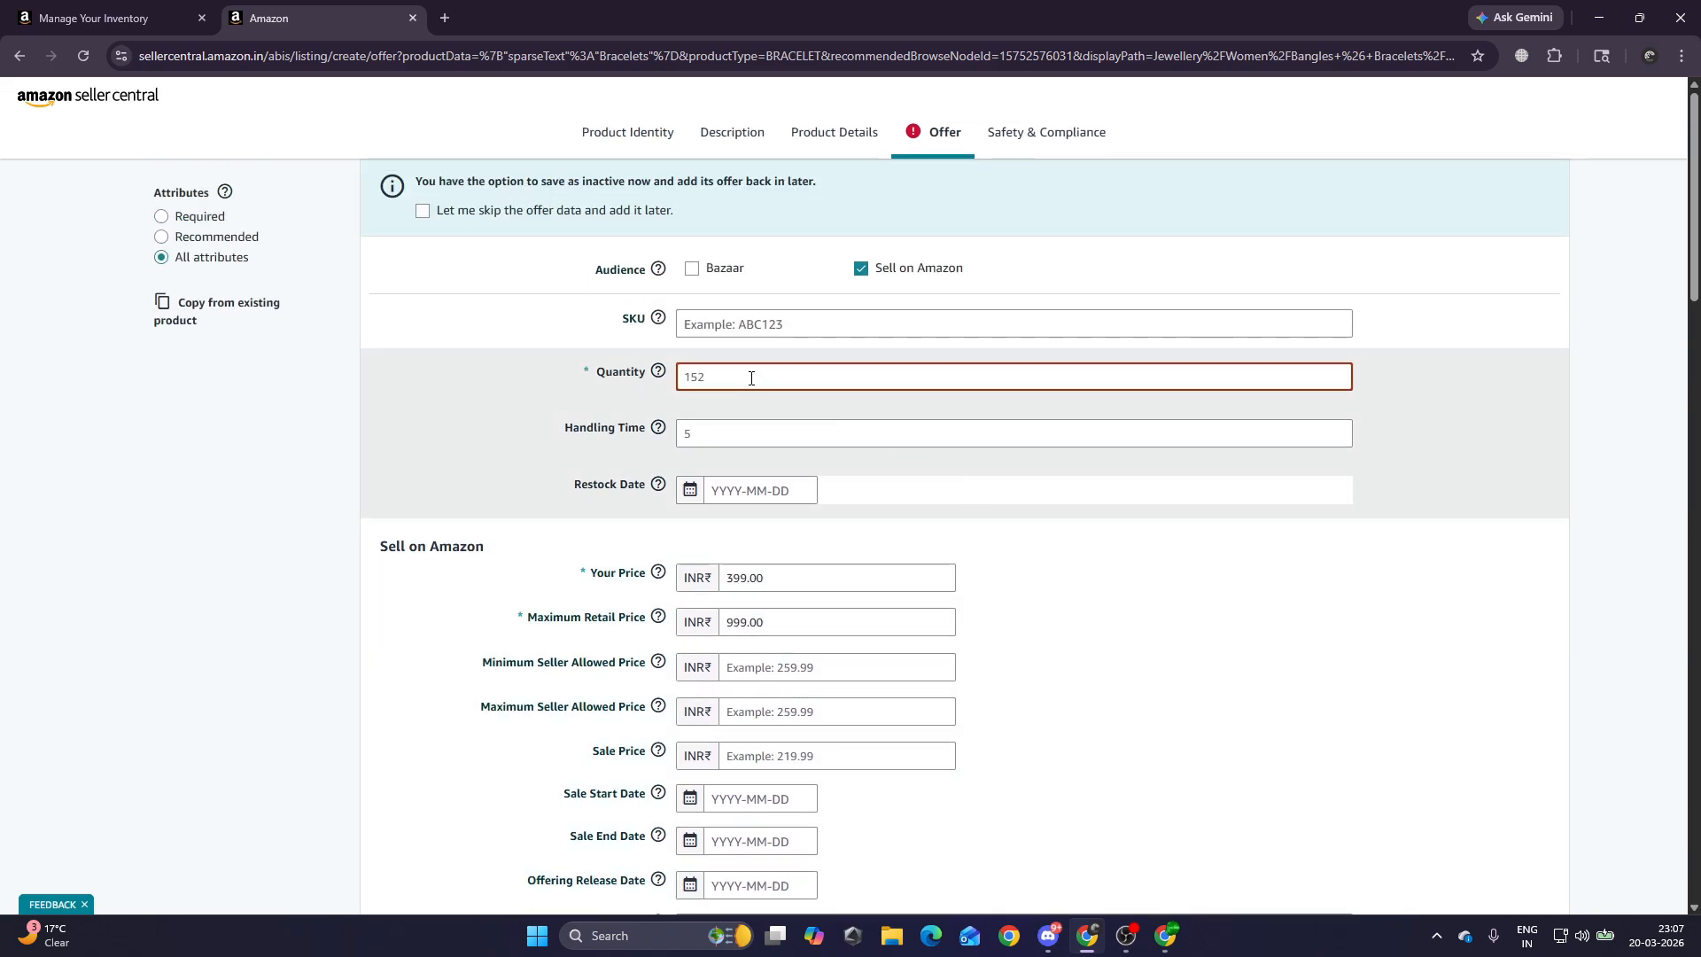
key(ctrl+a)
text(500)
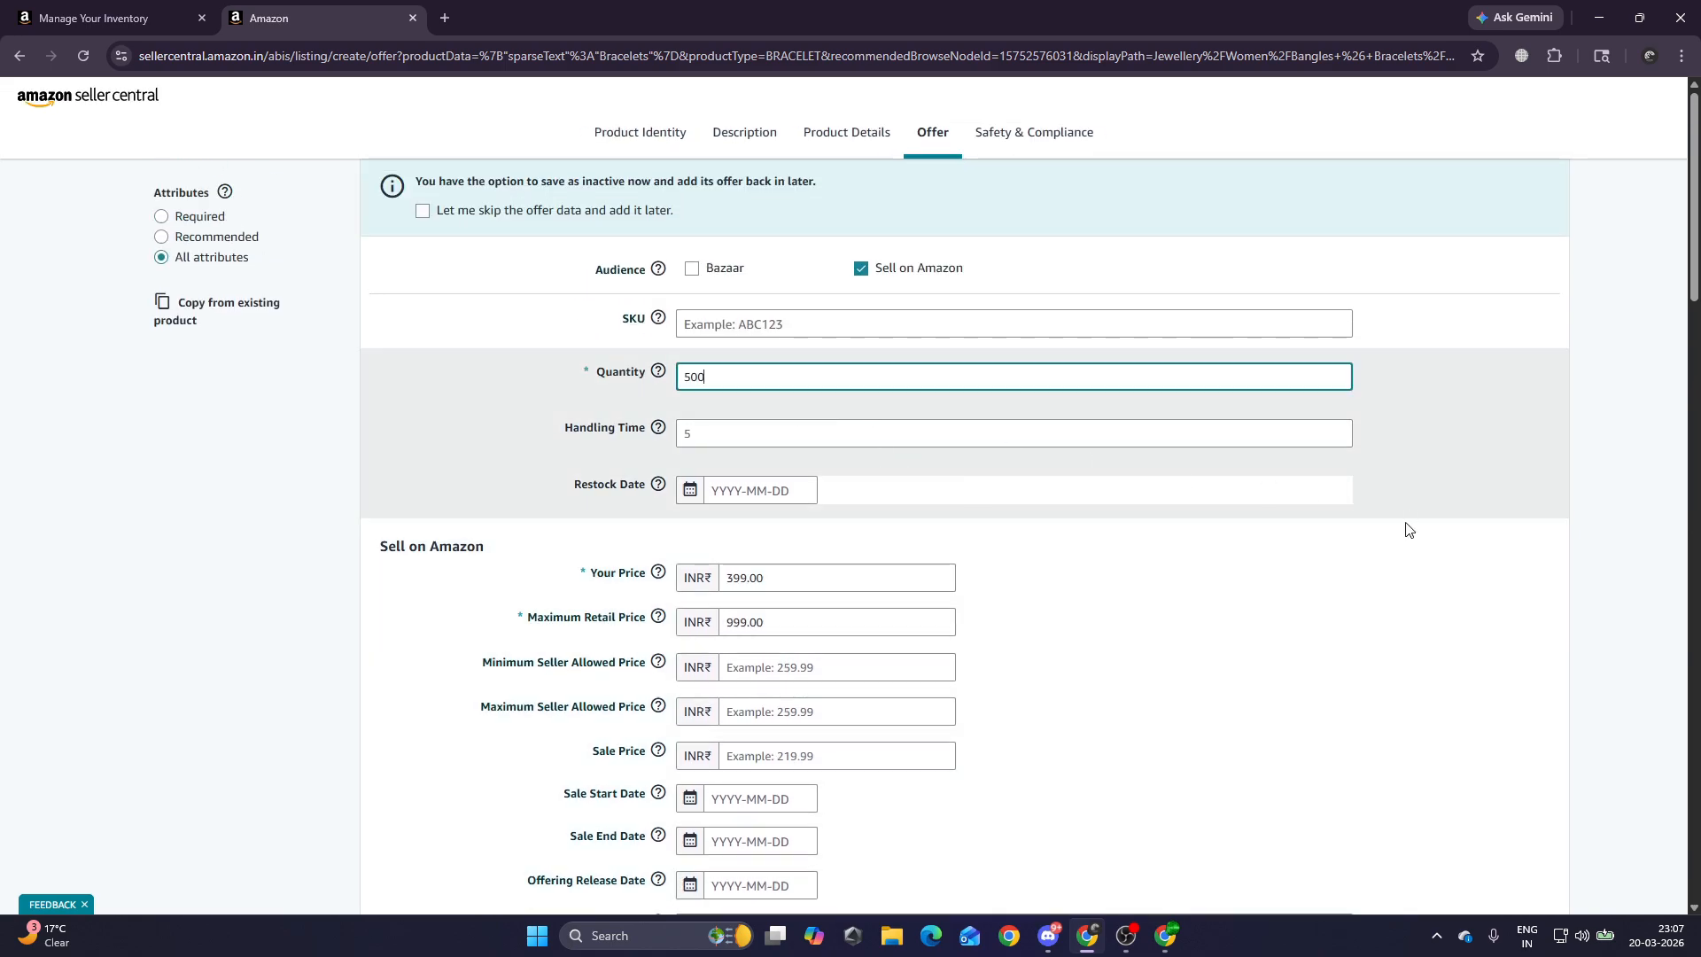
Go to the Safety & Compliance section and choose Not Applicable for Dangerous Goods Regulations.
click(773, 143)
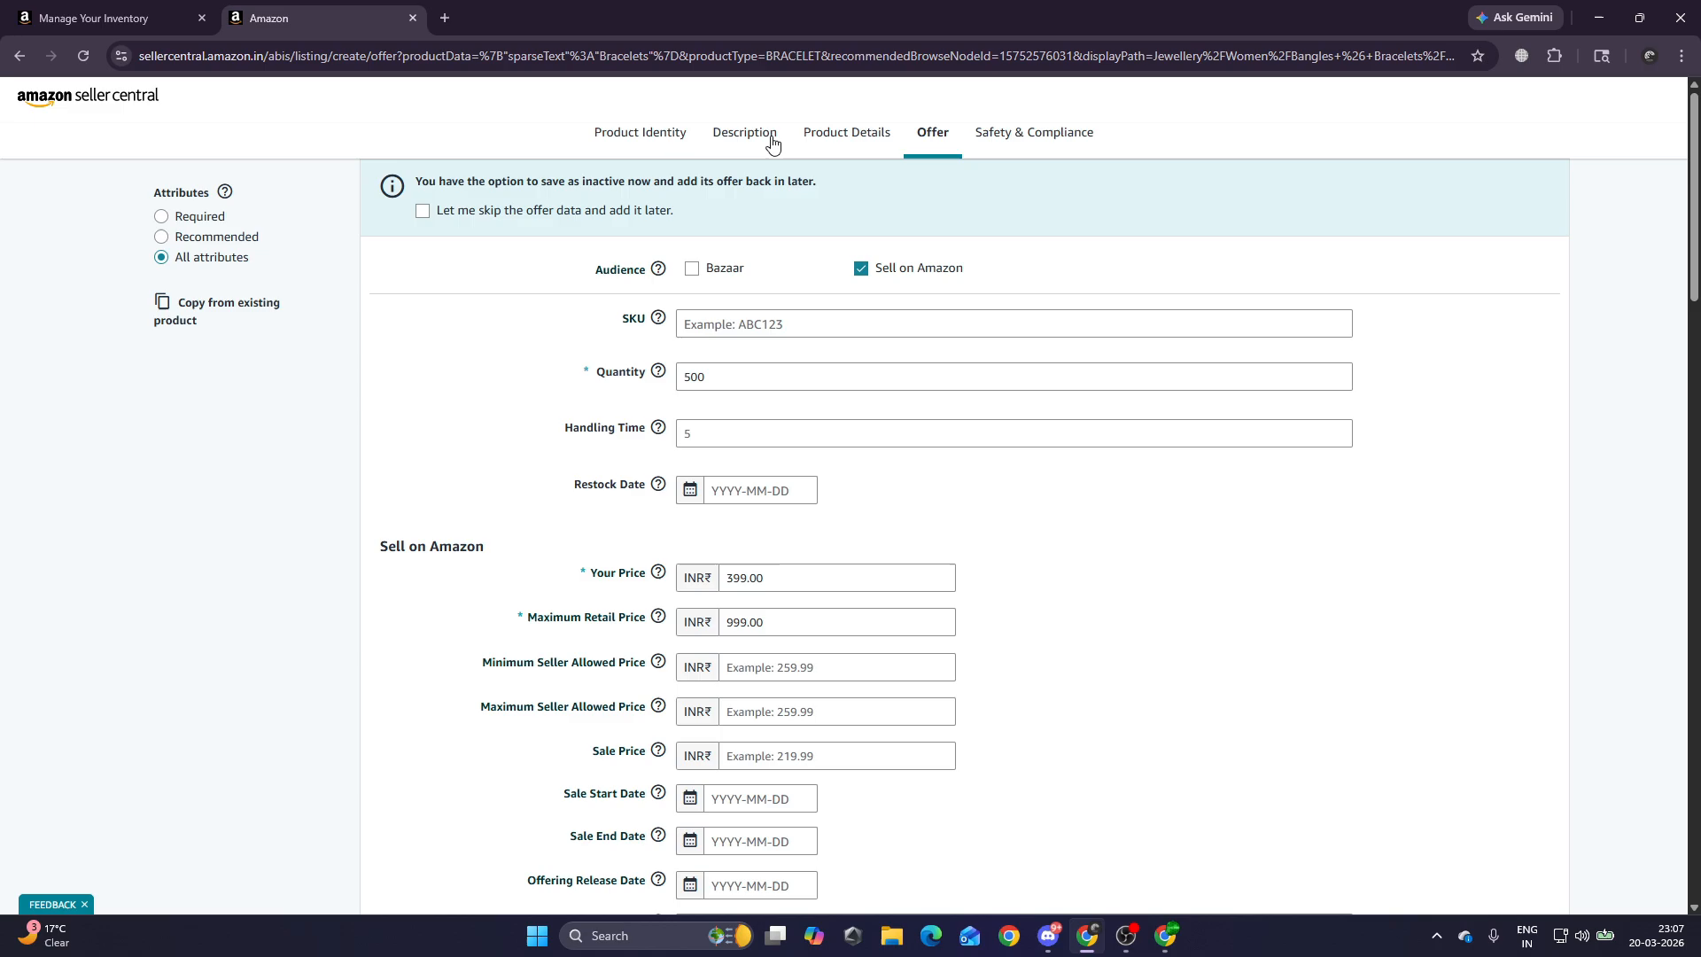
click(1032, 149)
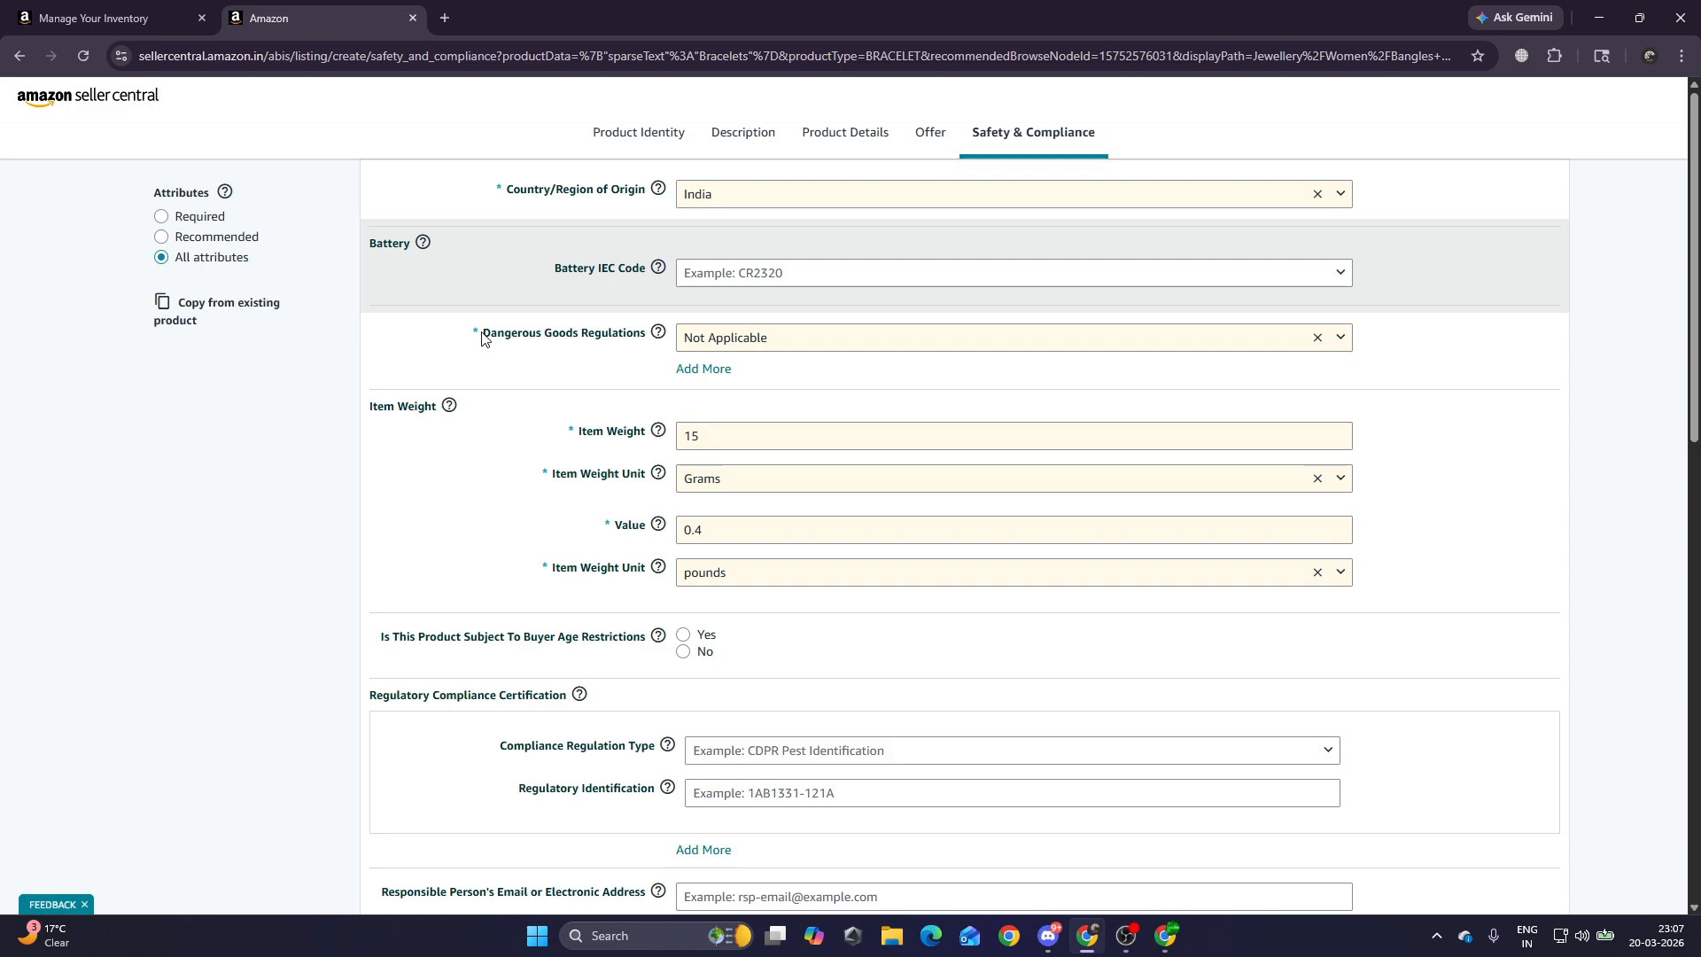
drag(482, 334, 649, 341)
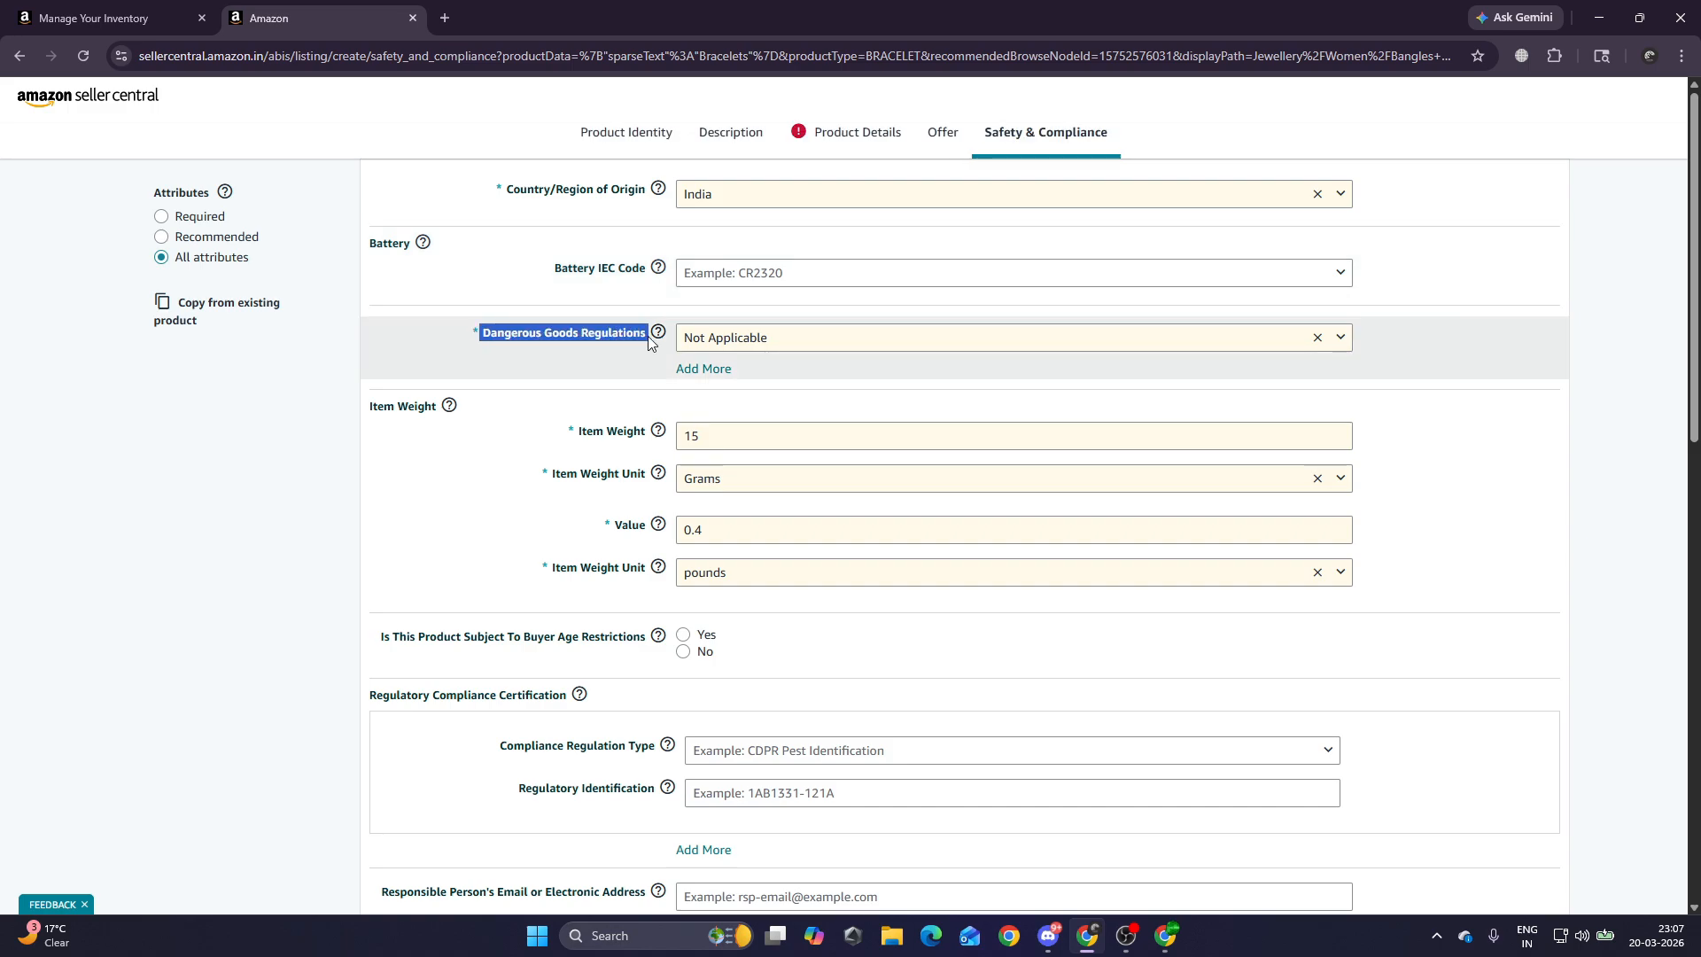
click(741, 338)
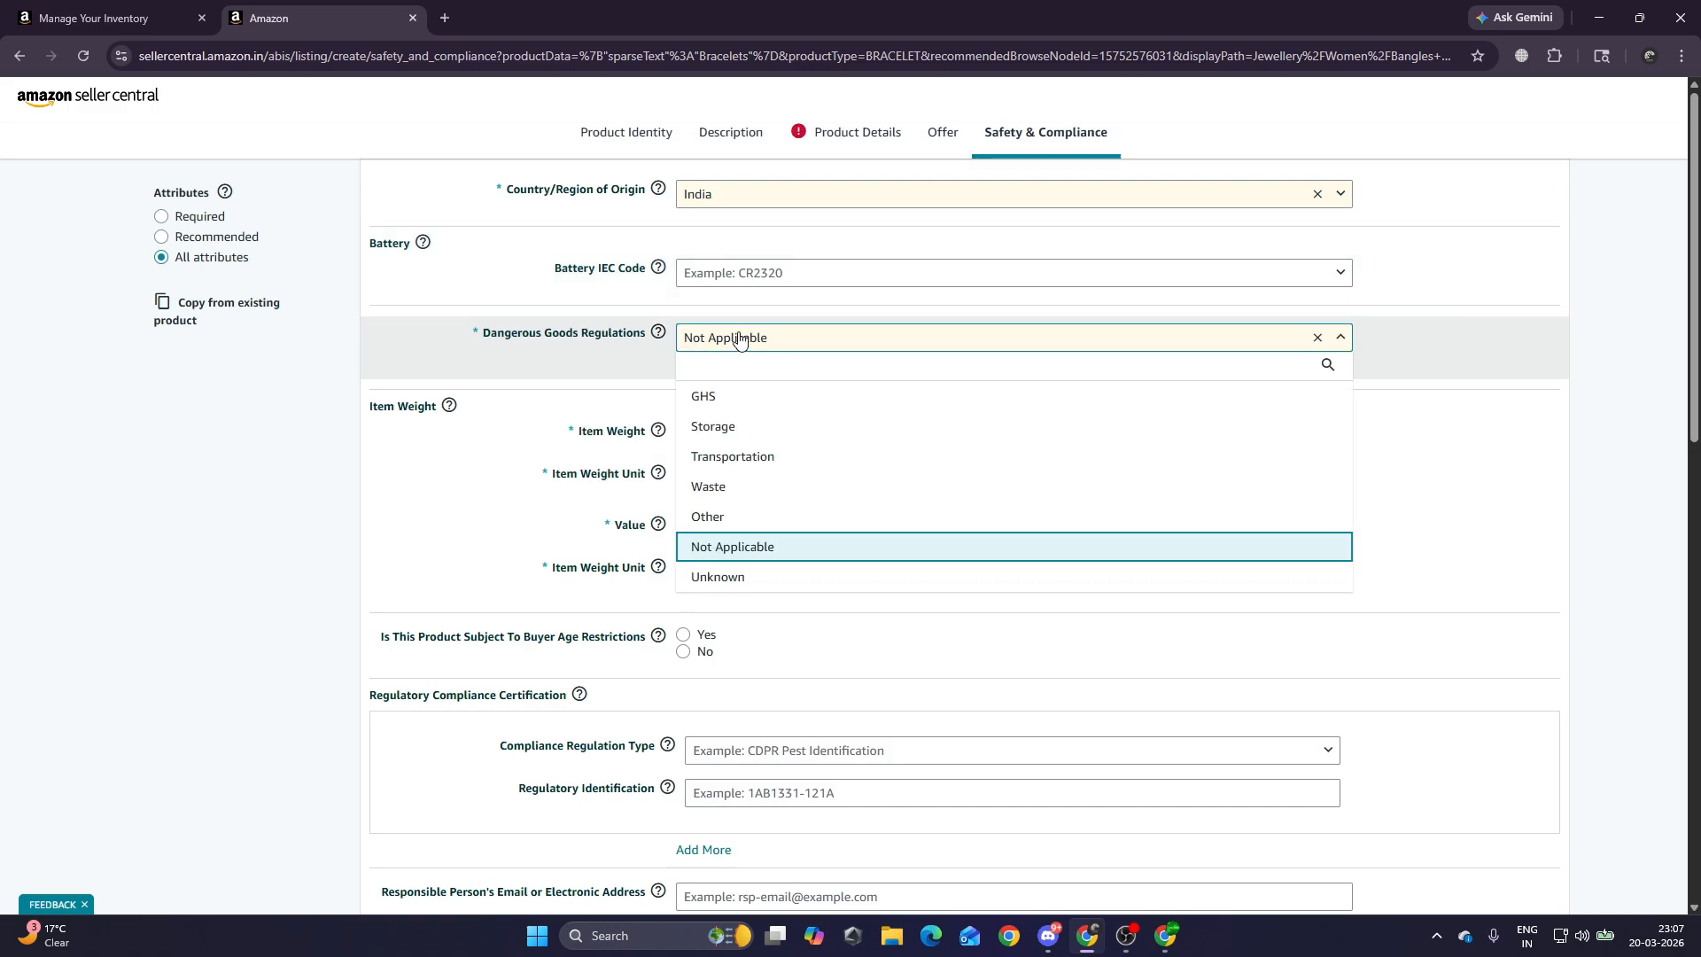
click(741, 545)
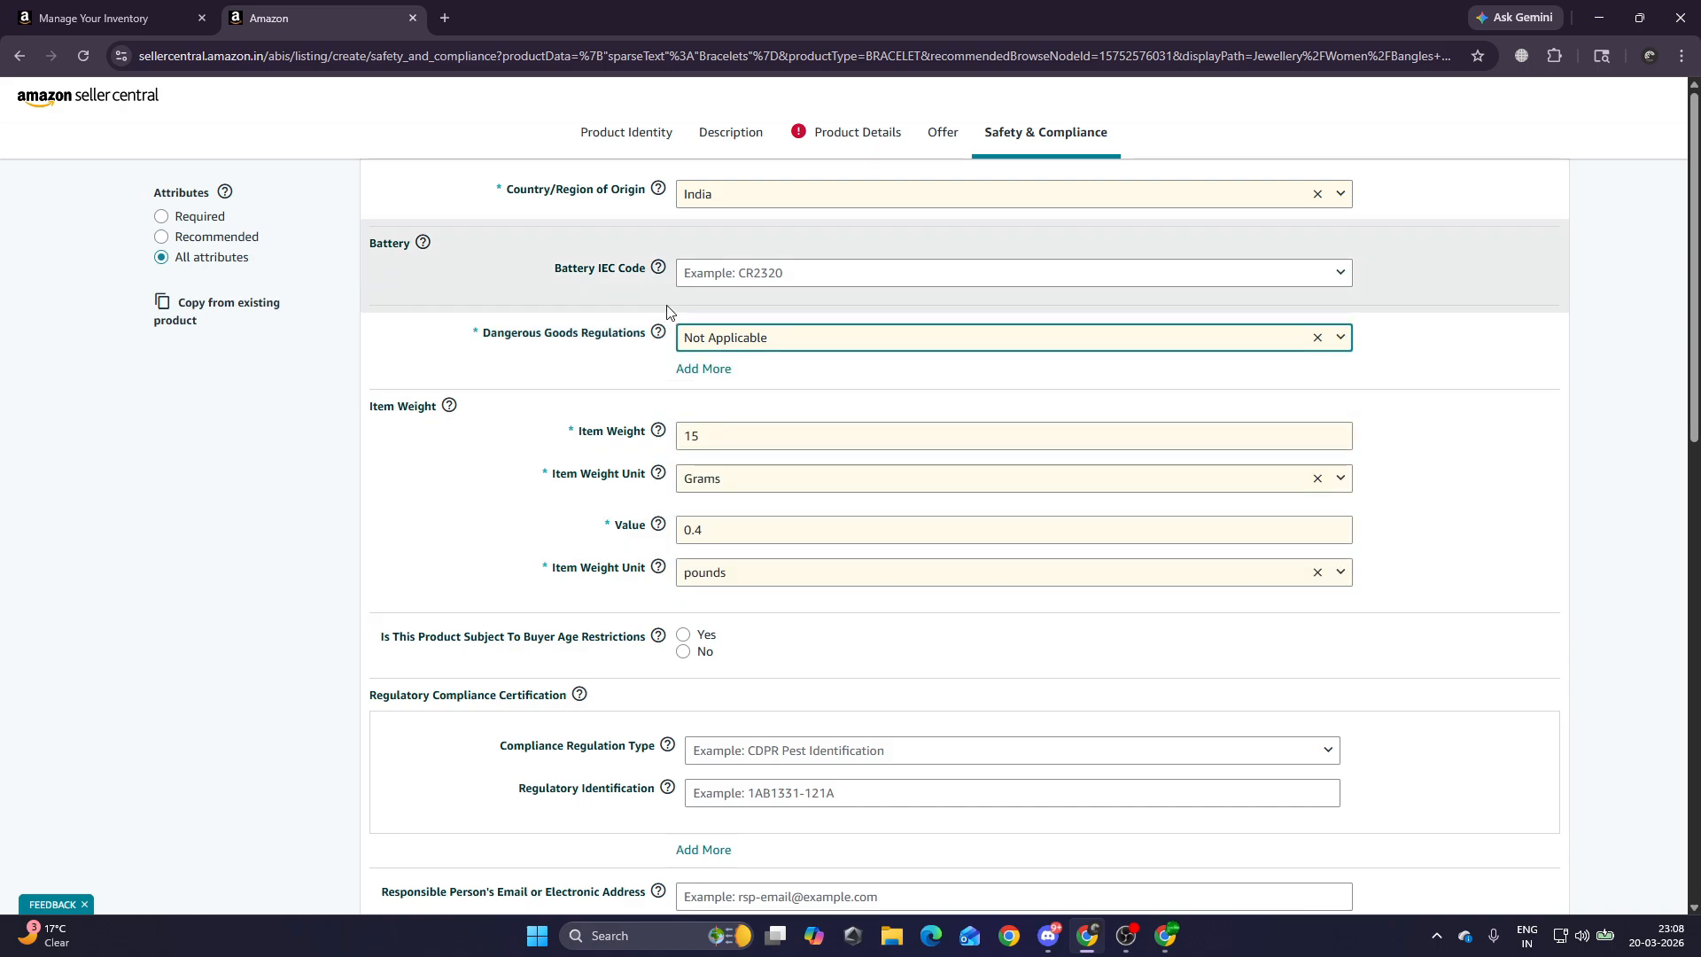
click(1421, 538)
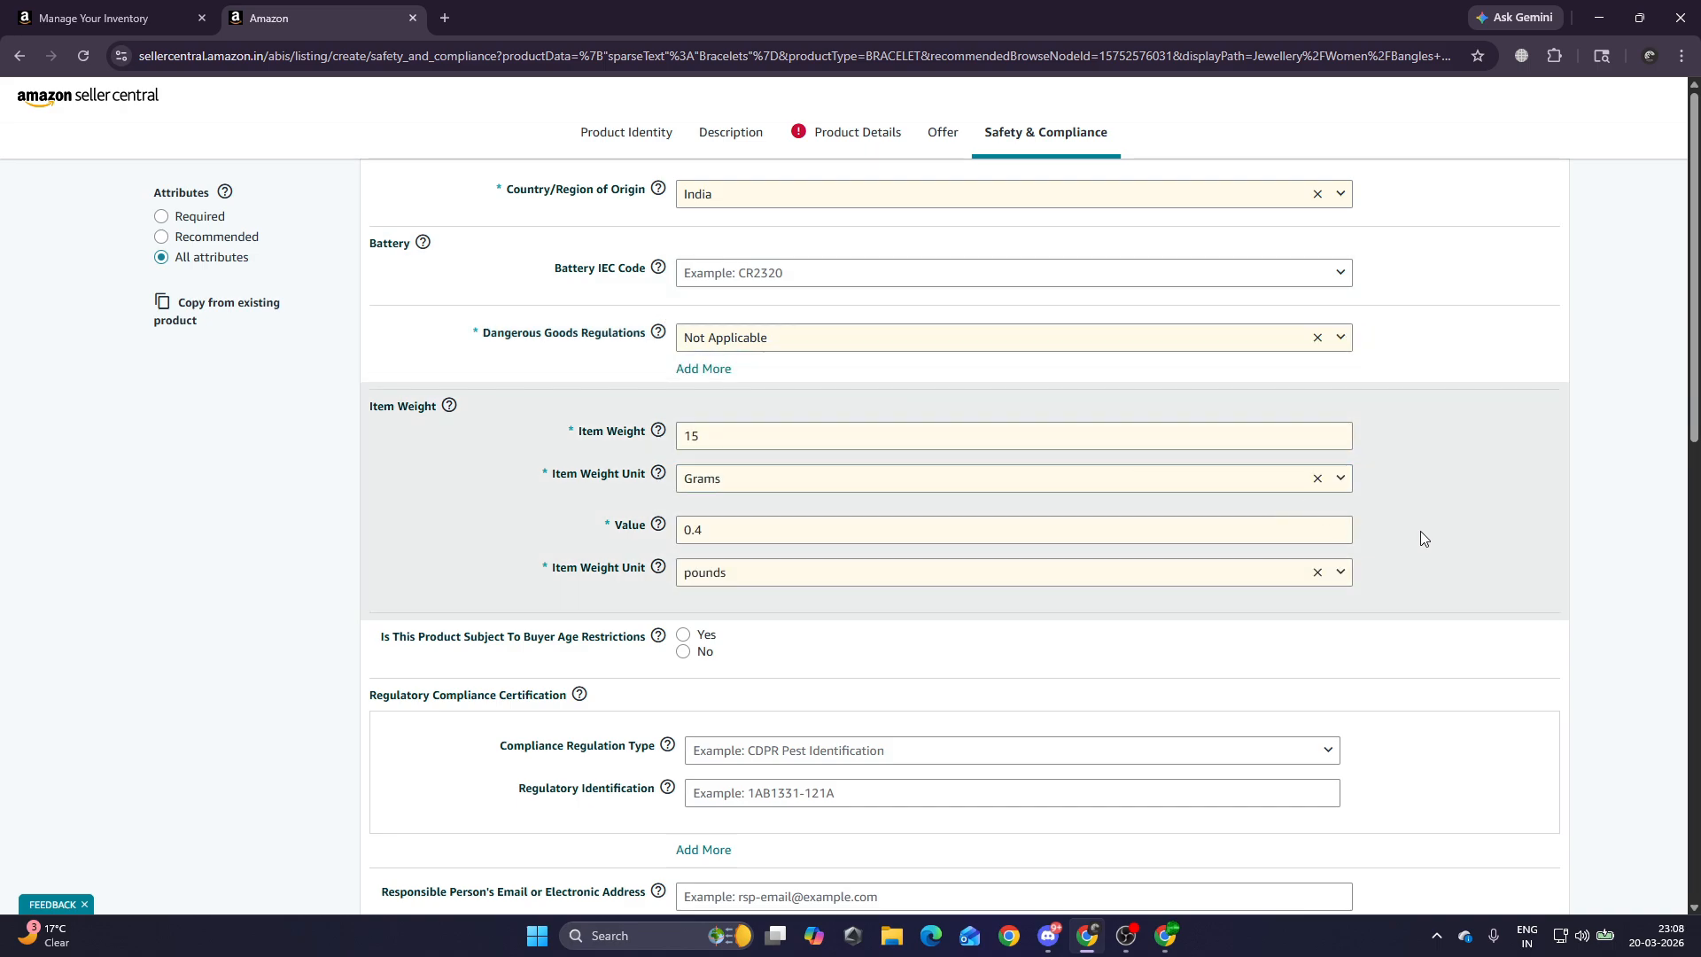
Check the item weight values and units and the remaining Safety & Compliance attributes.
scroll(1392, 549, down, 2)
click(692, 352)
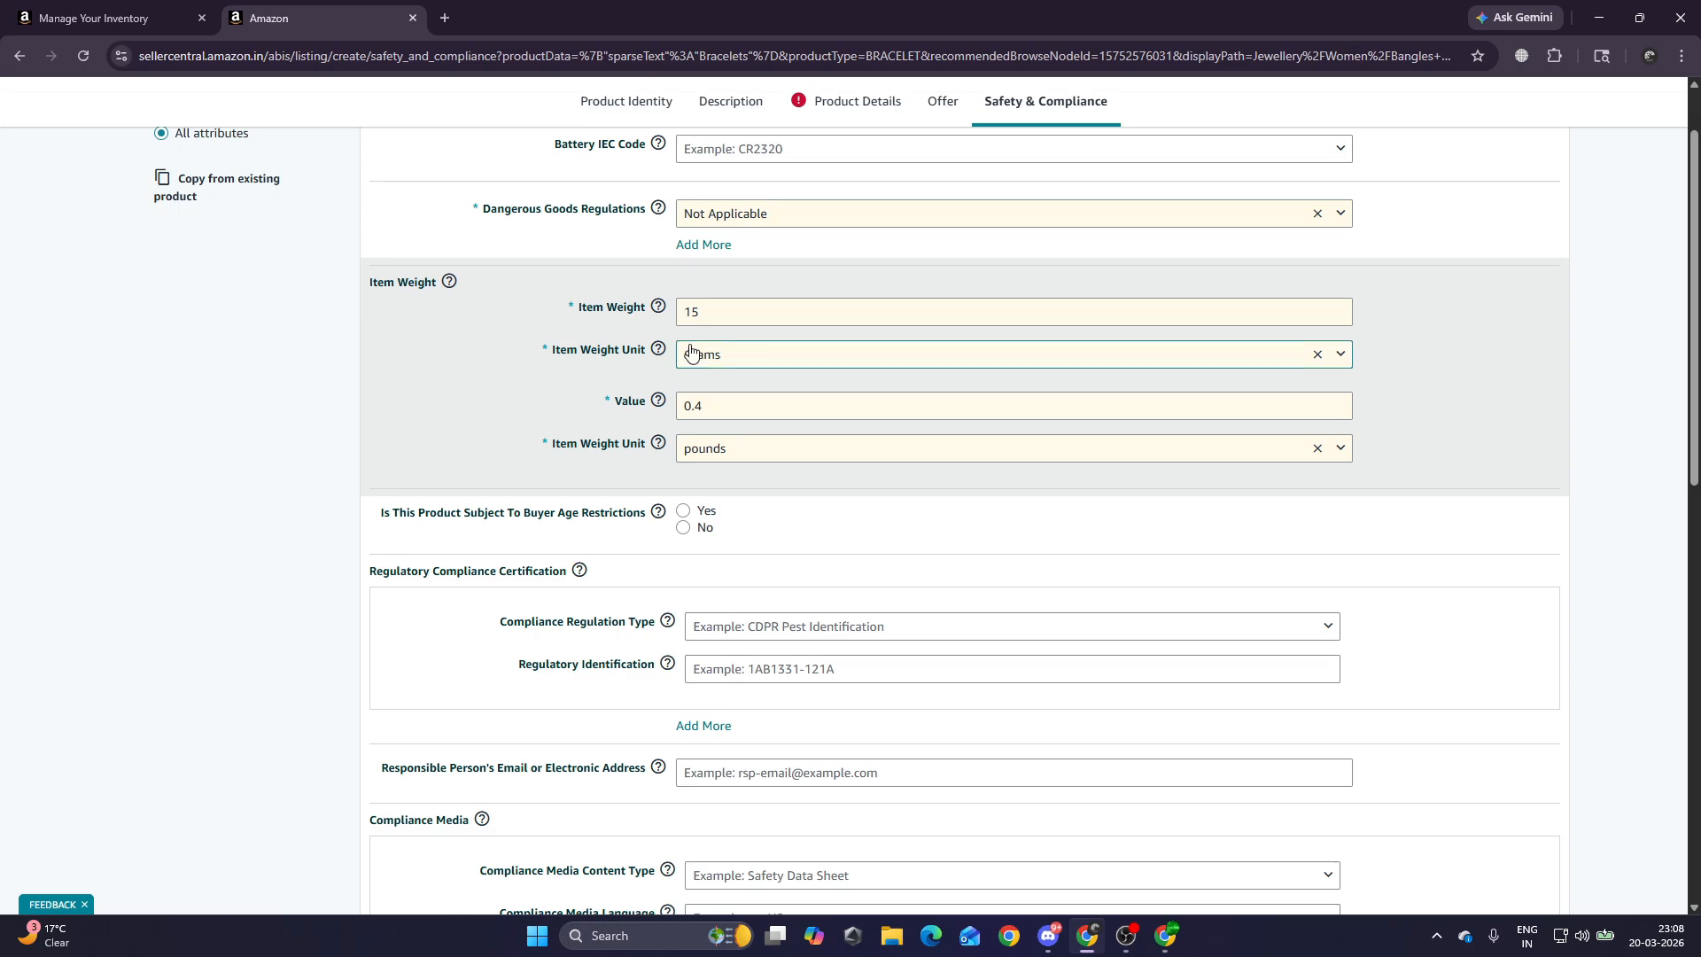
click(703, 313)
click(730, 409)
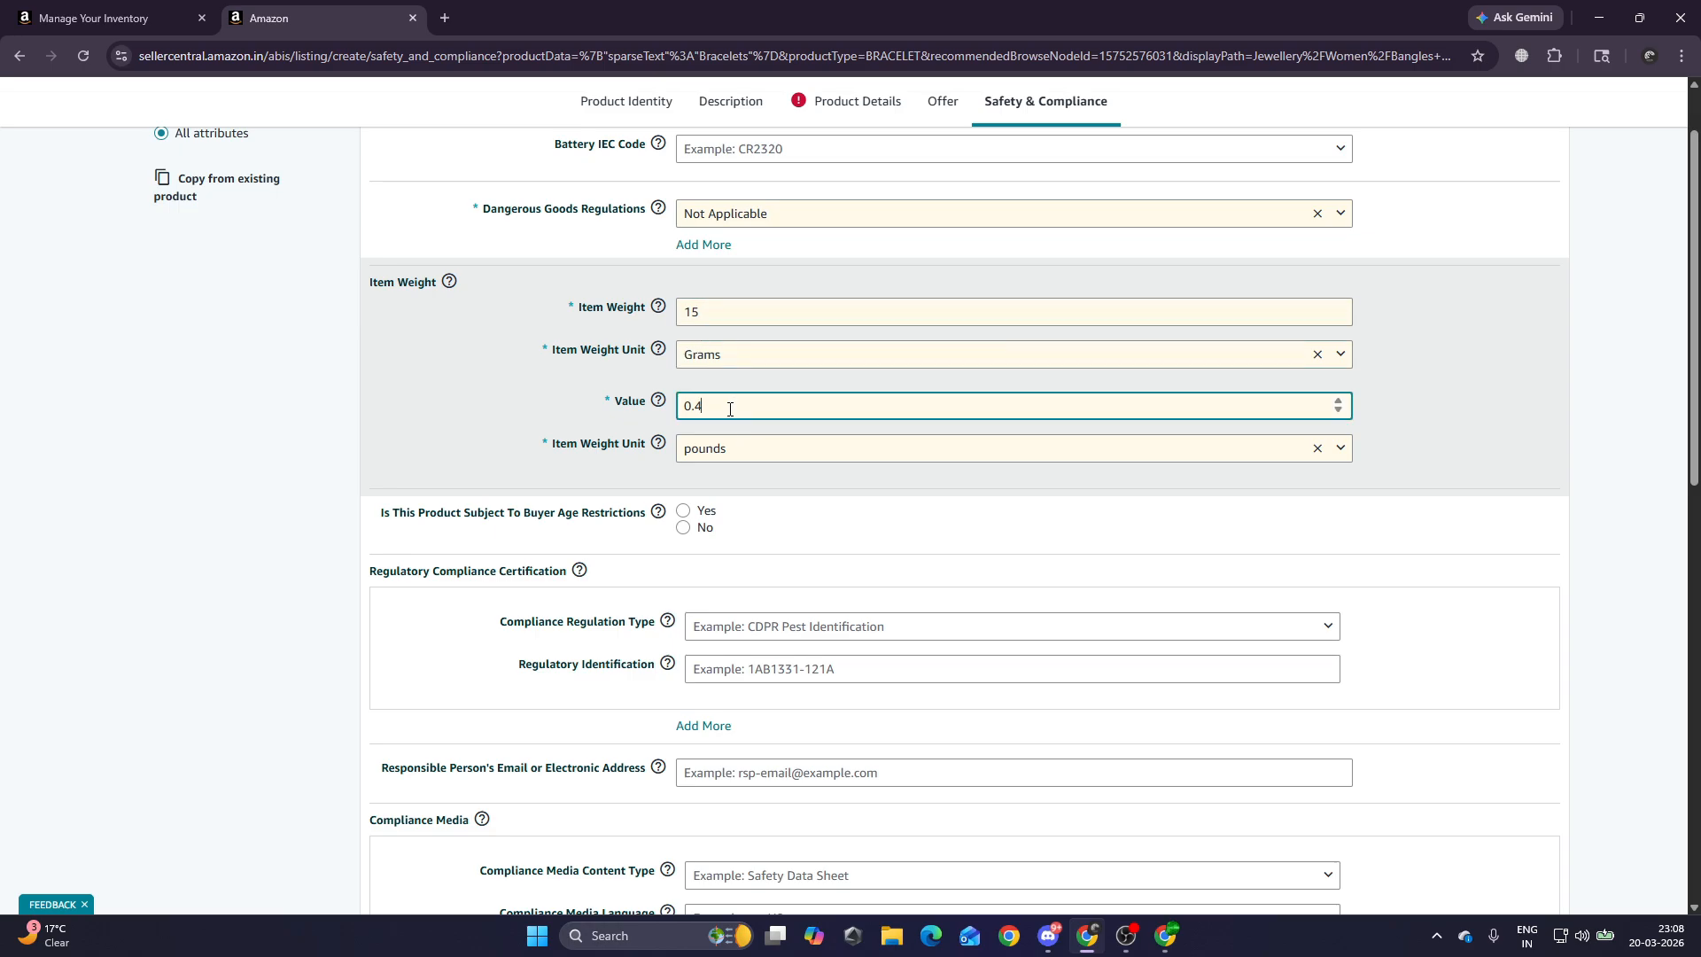
scroll(923, 562, down, 10)
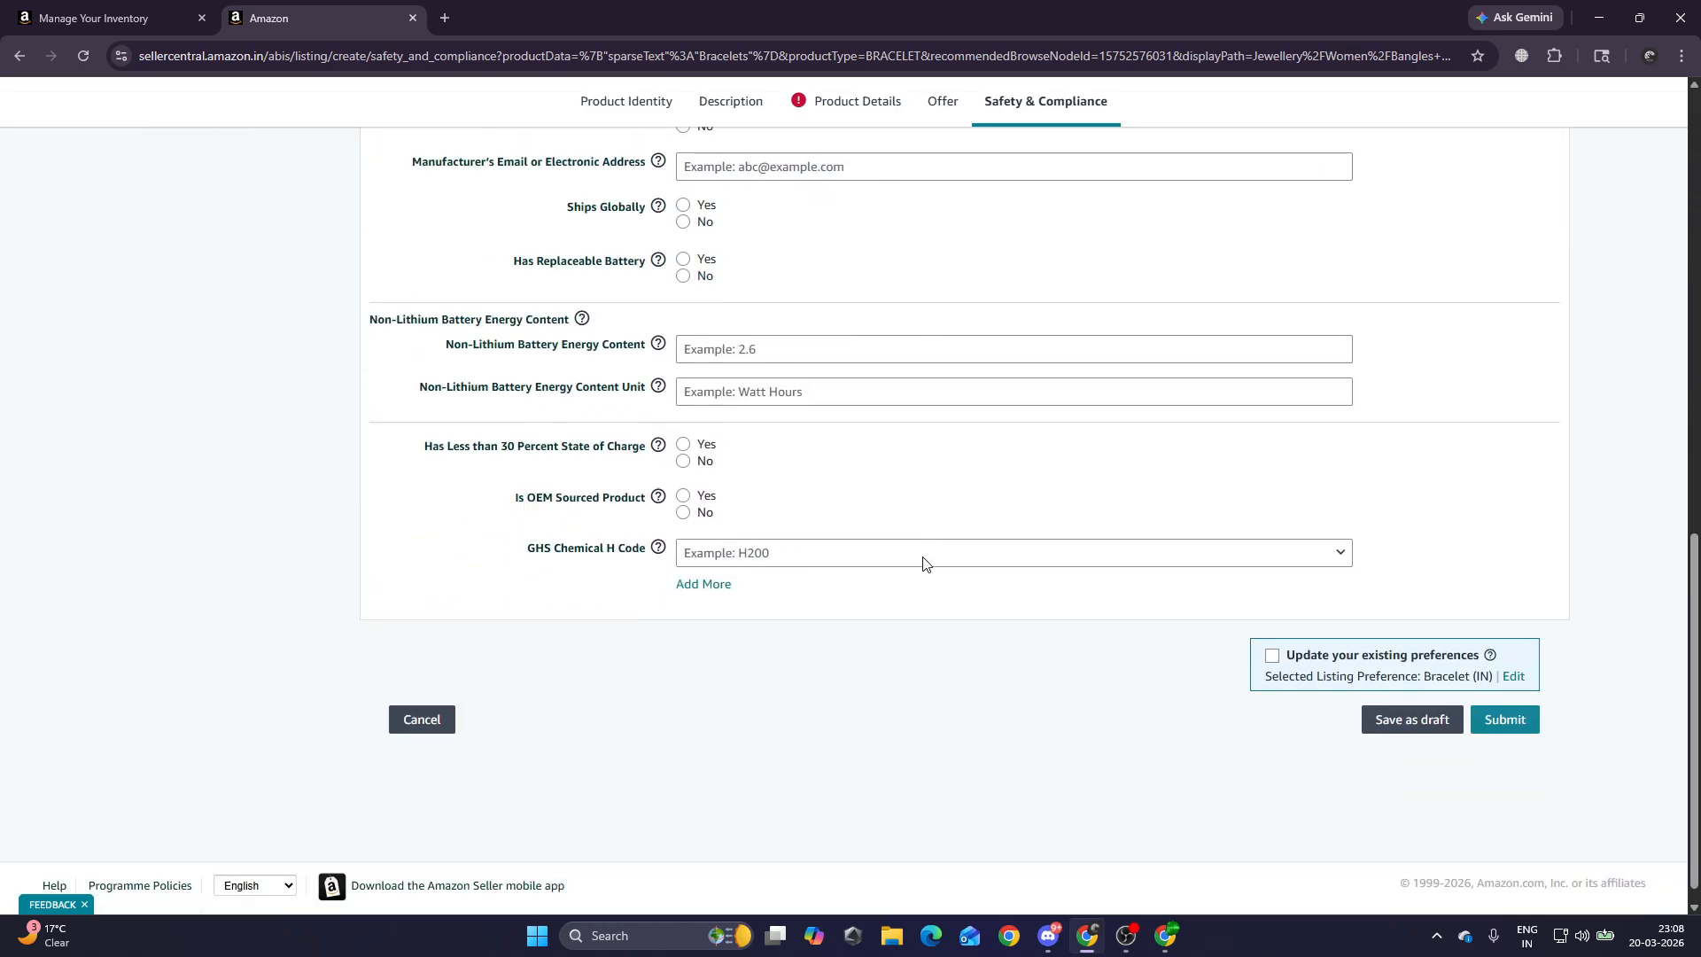
scroll(922, 562, up, 3)
Return to the Product Details section and set the Stone ID of the flagged Stones attributes to 0.
click(858, 103)
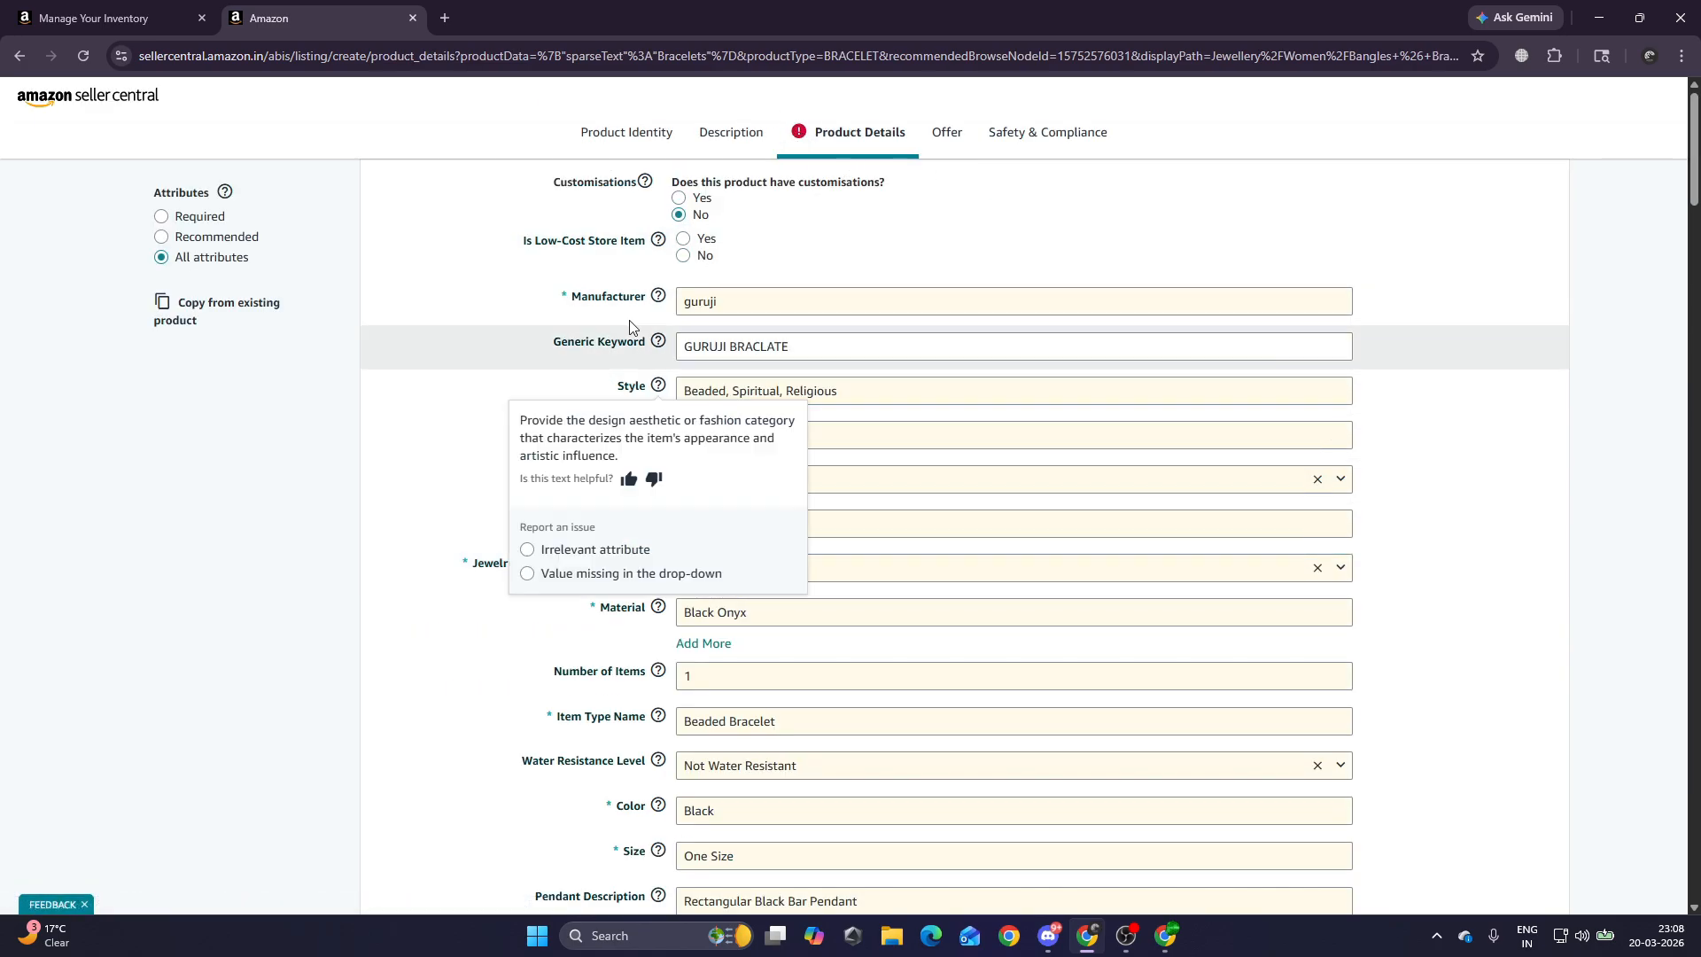
scroll(1333, 647, down, 9)
scroll(1333, 652, down, 8)
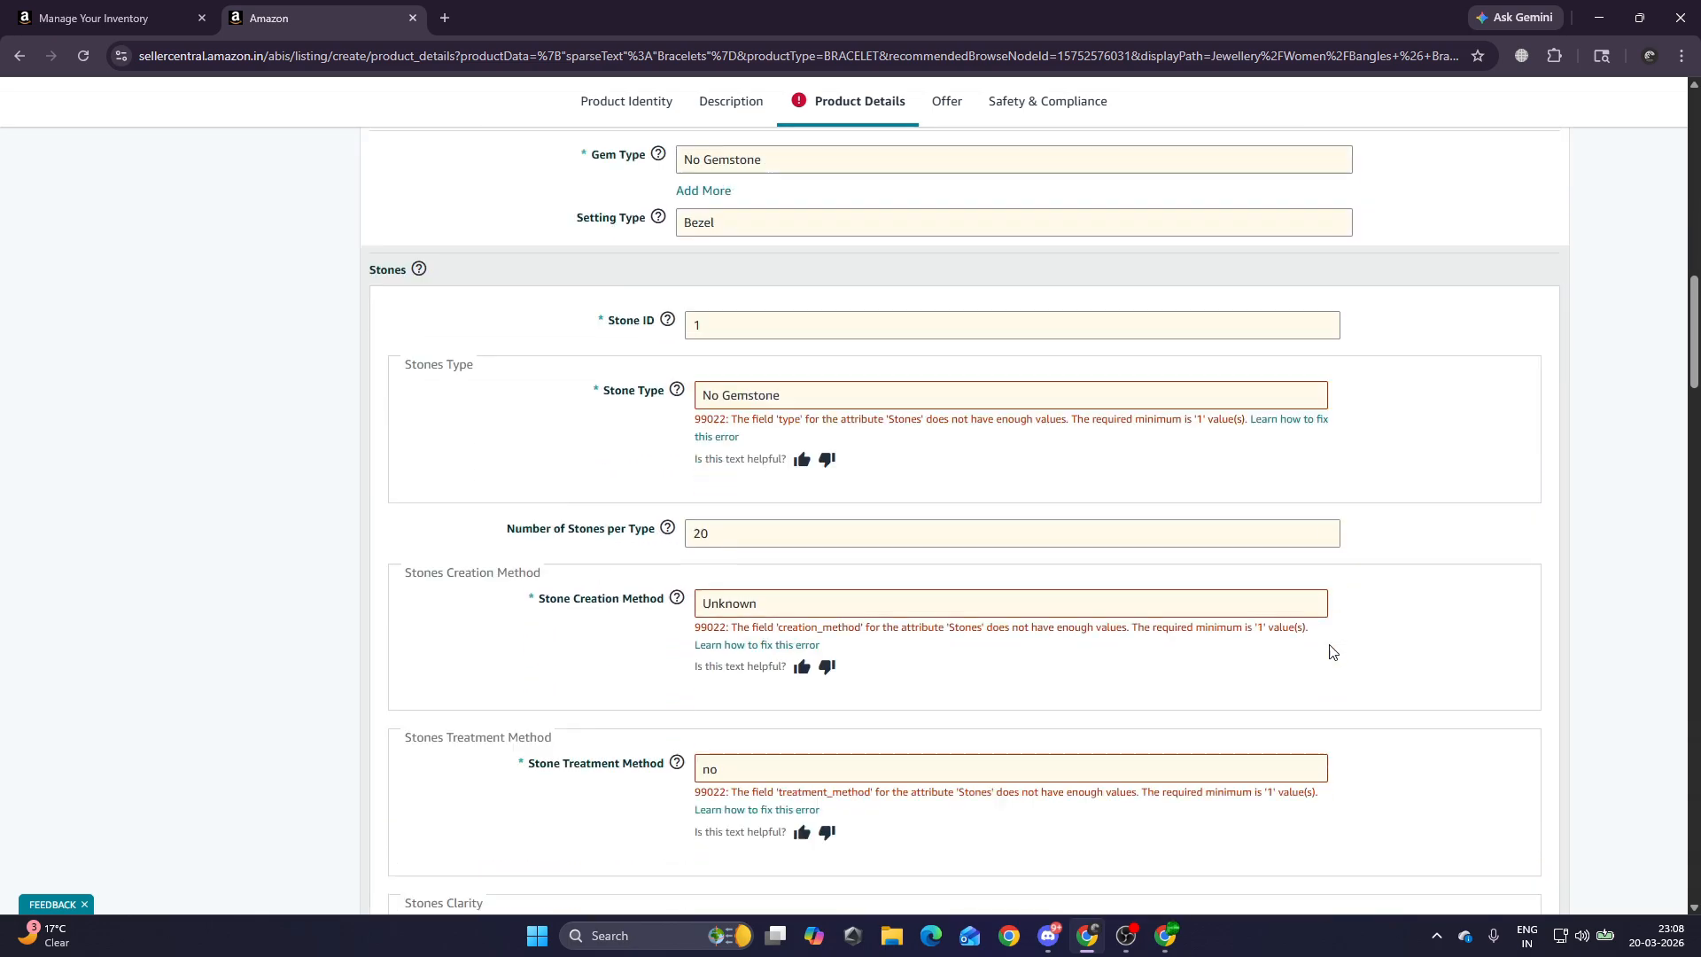
scroll(1052, 550, up, 2)
click(712, 346)
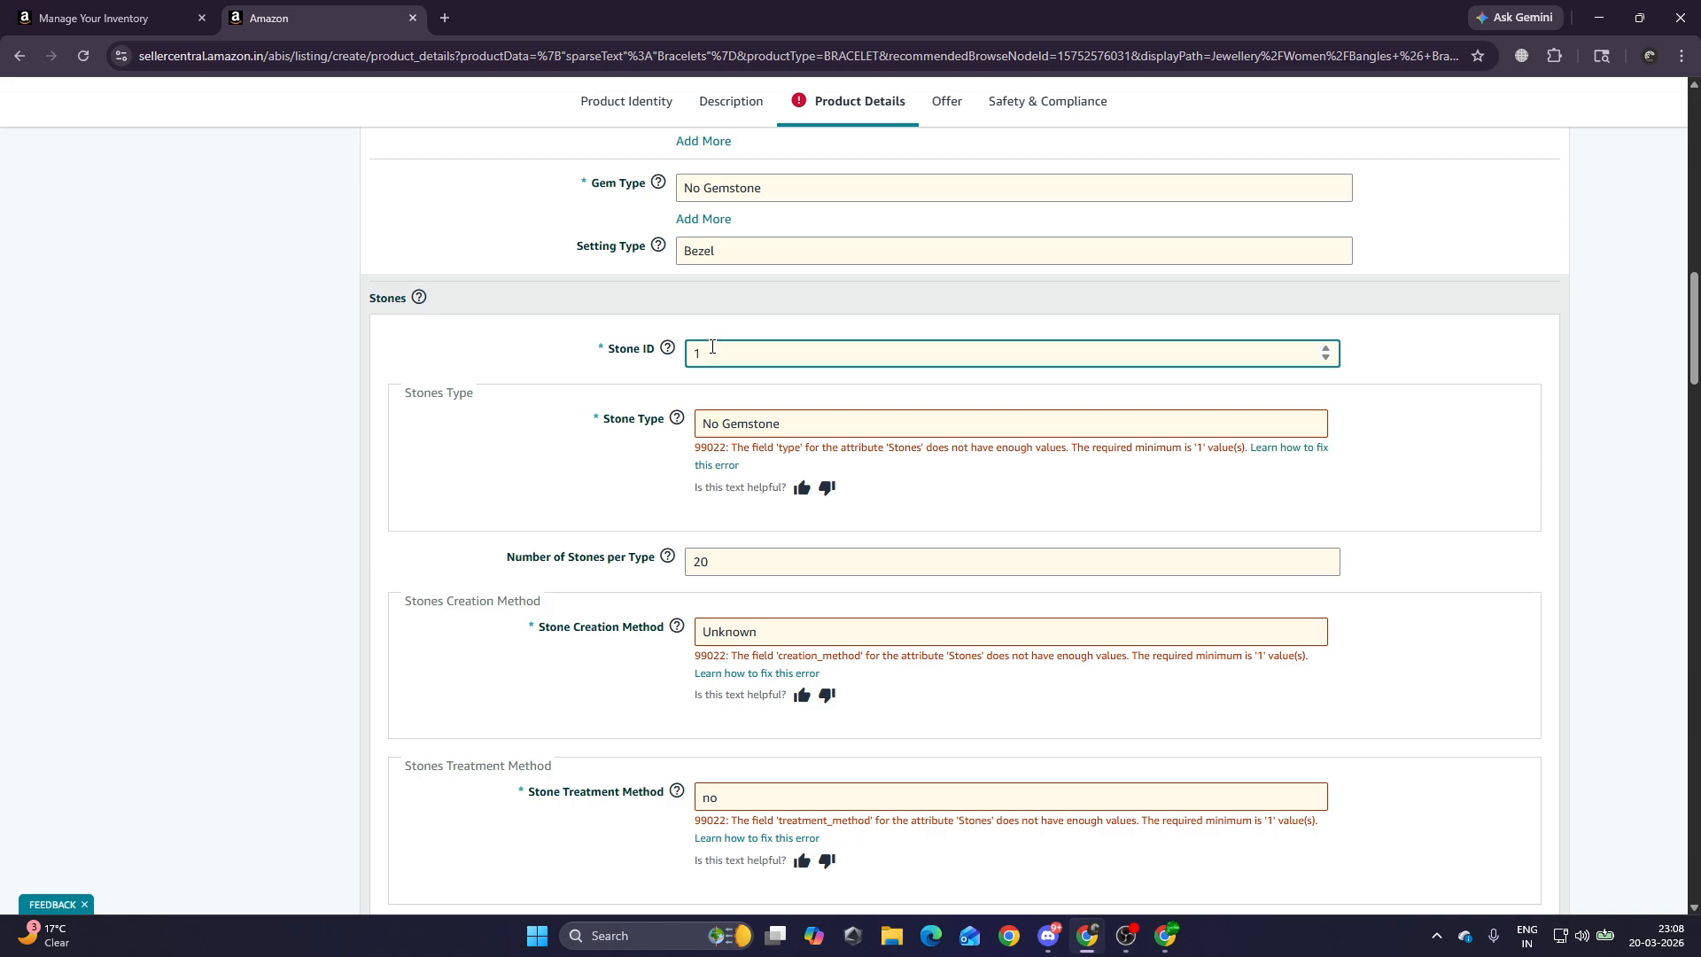
key(BackSpace)
text(0)
Clear the Stone Type value in the flagged Stones attributes of the Product Details section.
scroll(1471, 443, down, 10)
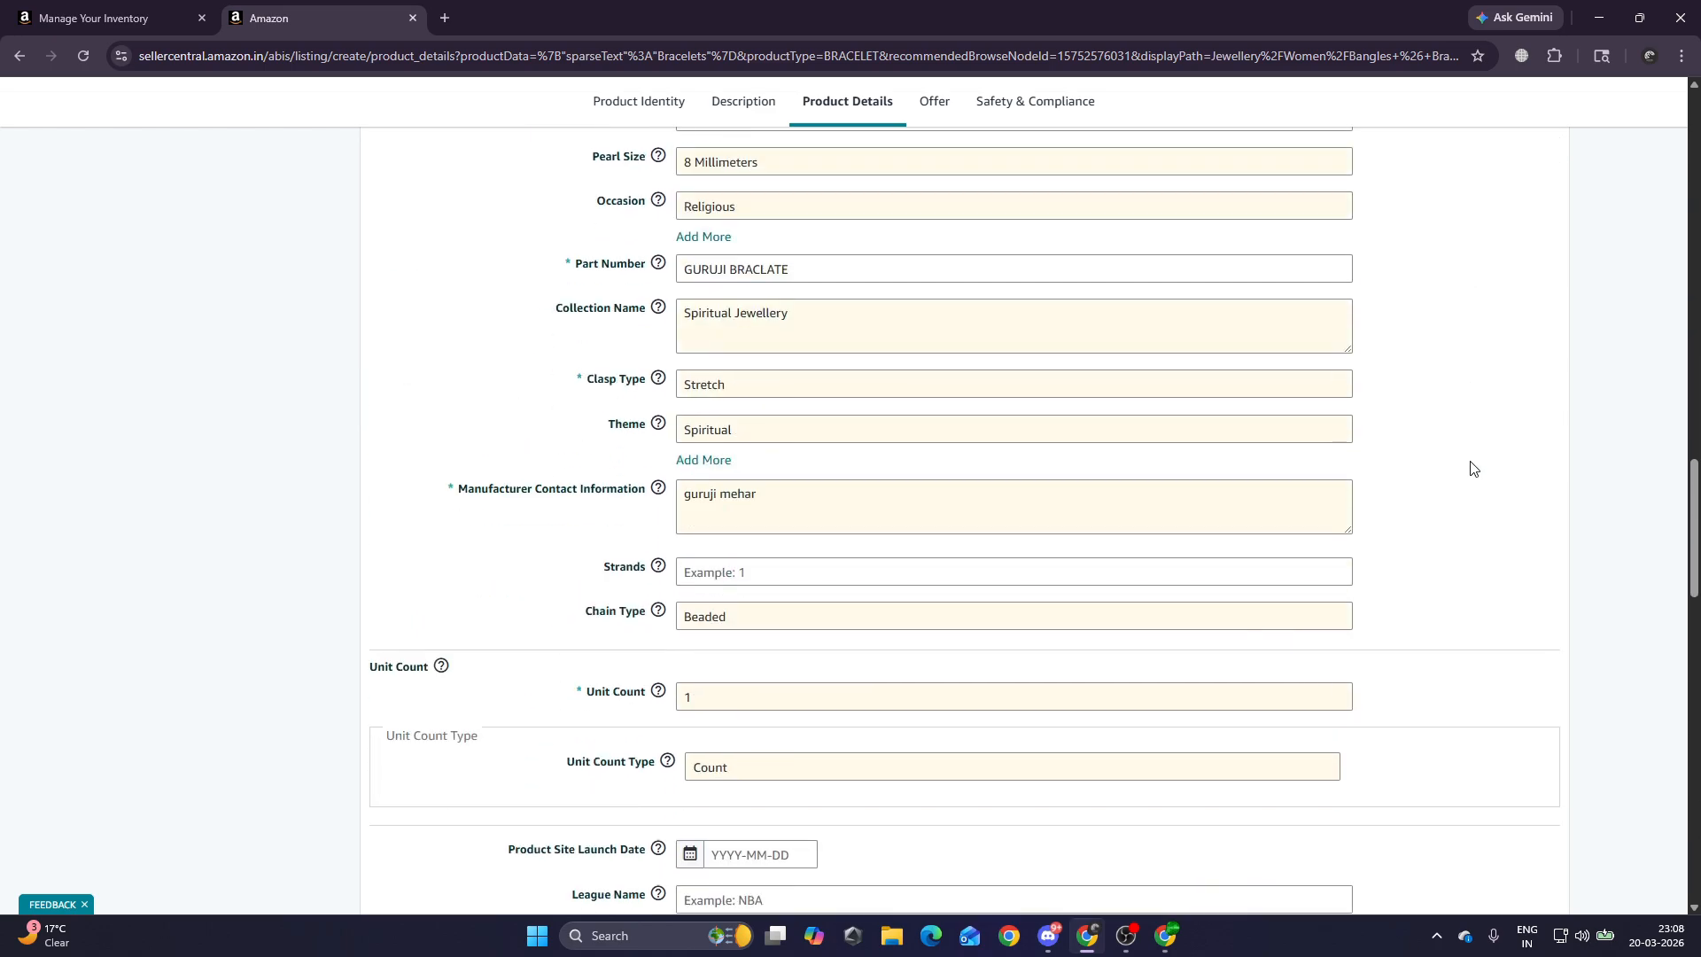
scroll(1475, 497, down, 15)
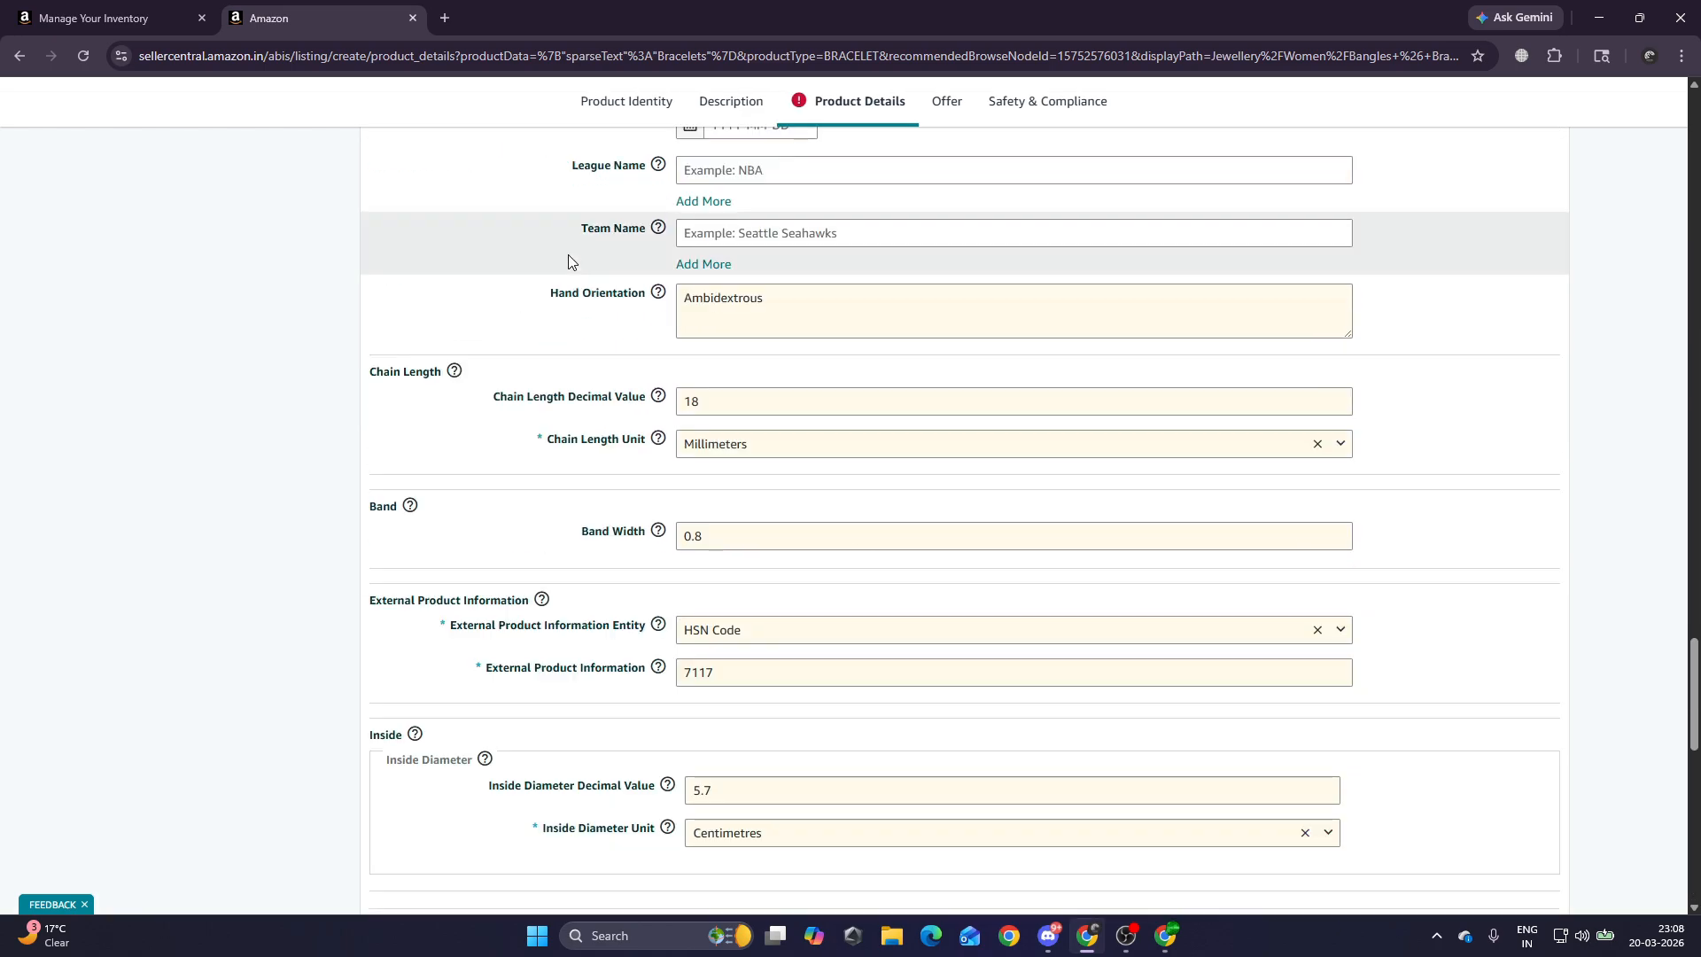
scroll(1041, 398, up, 3)
scroll(1040, 398, up, 15)
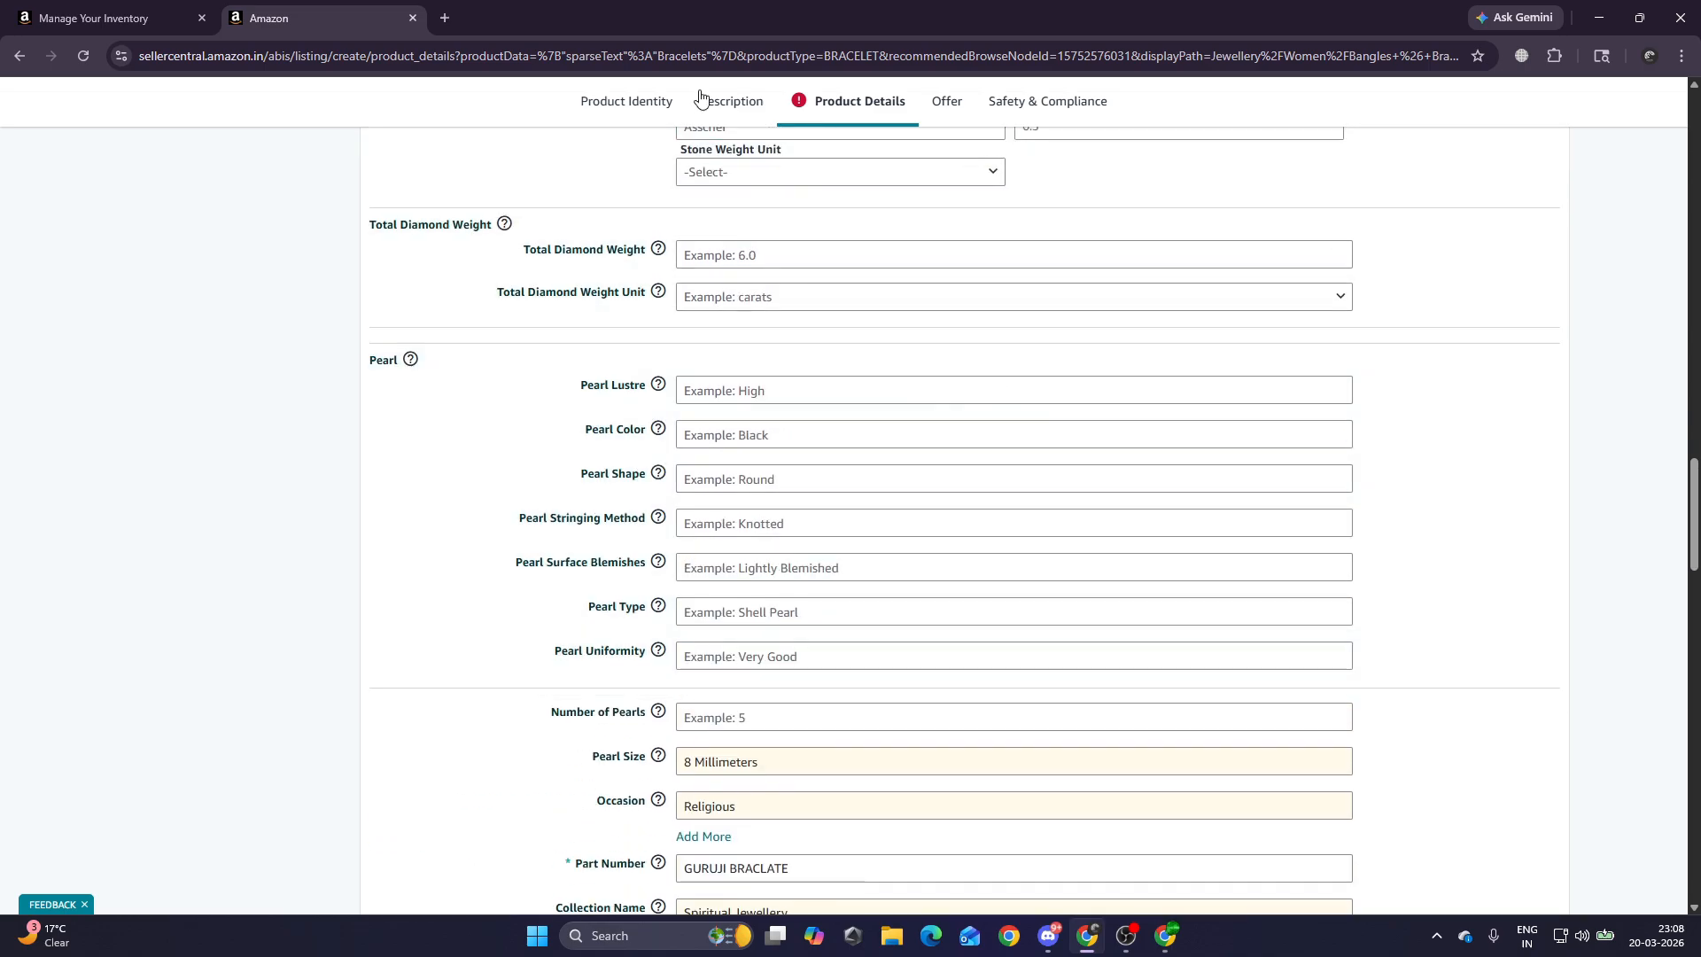
scroll(858, 352, up, 6)
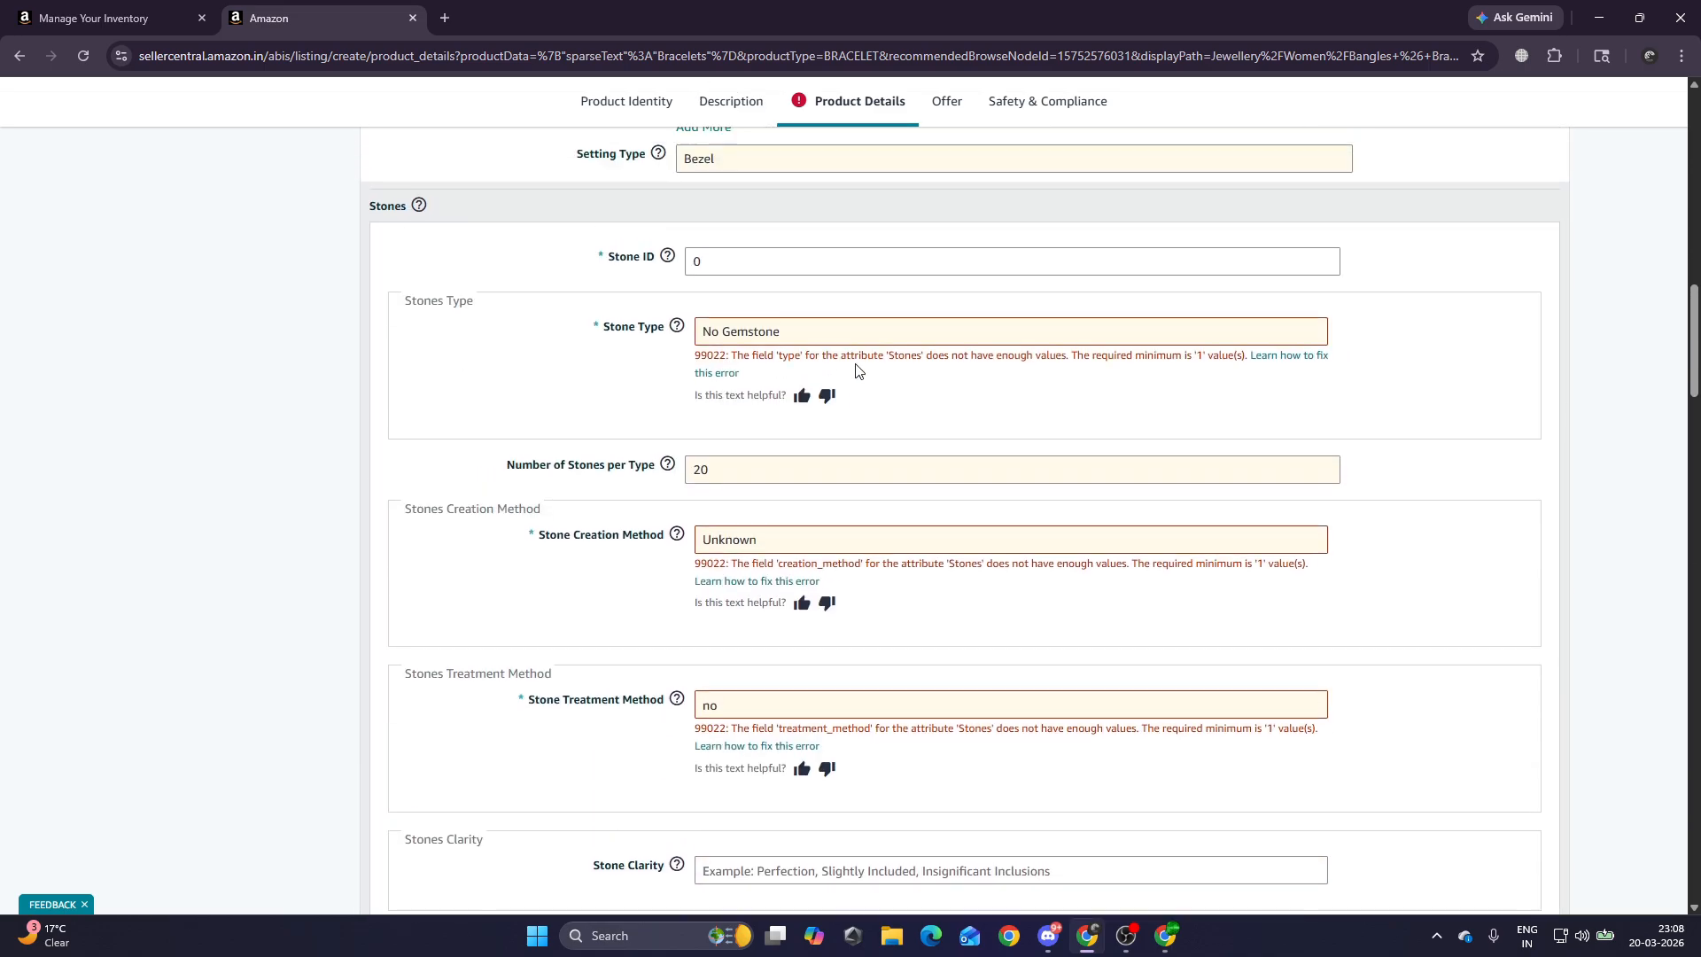
click(800, 471)
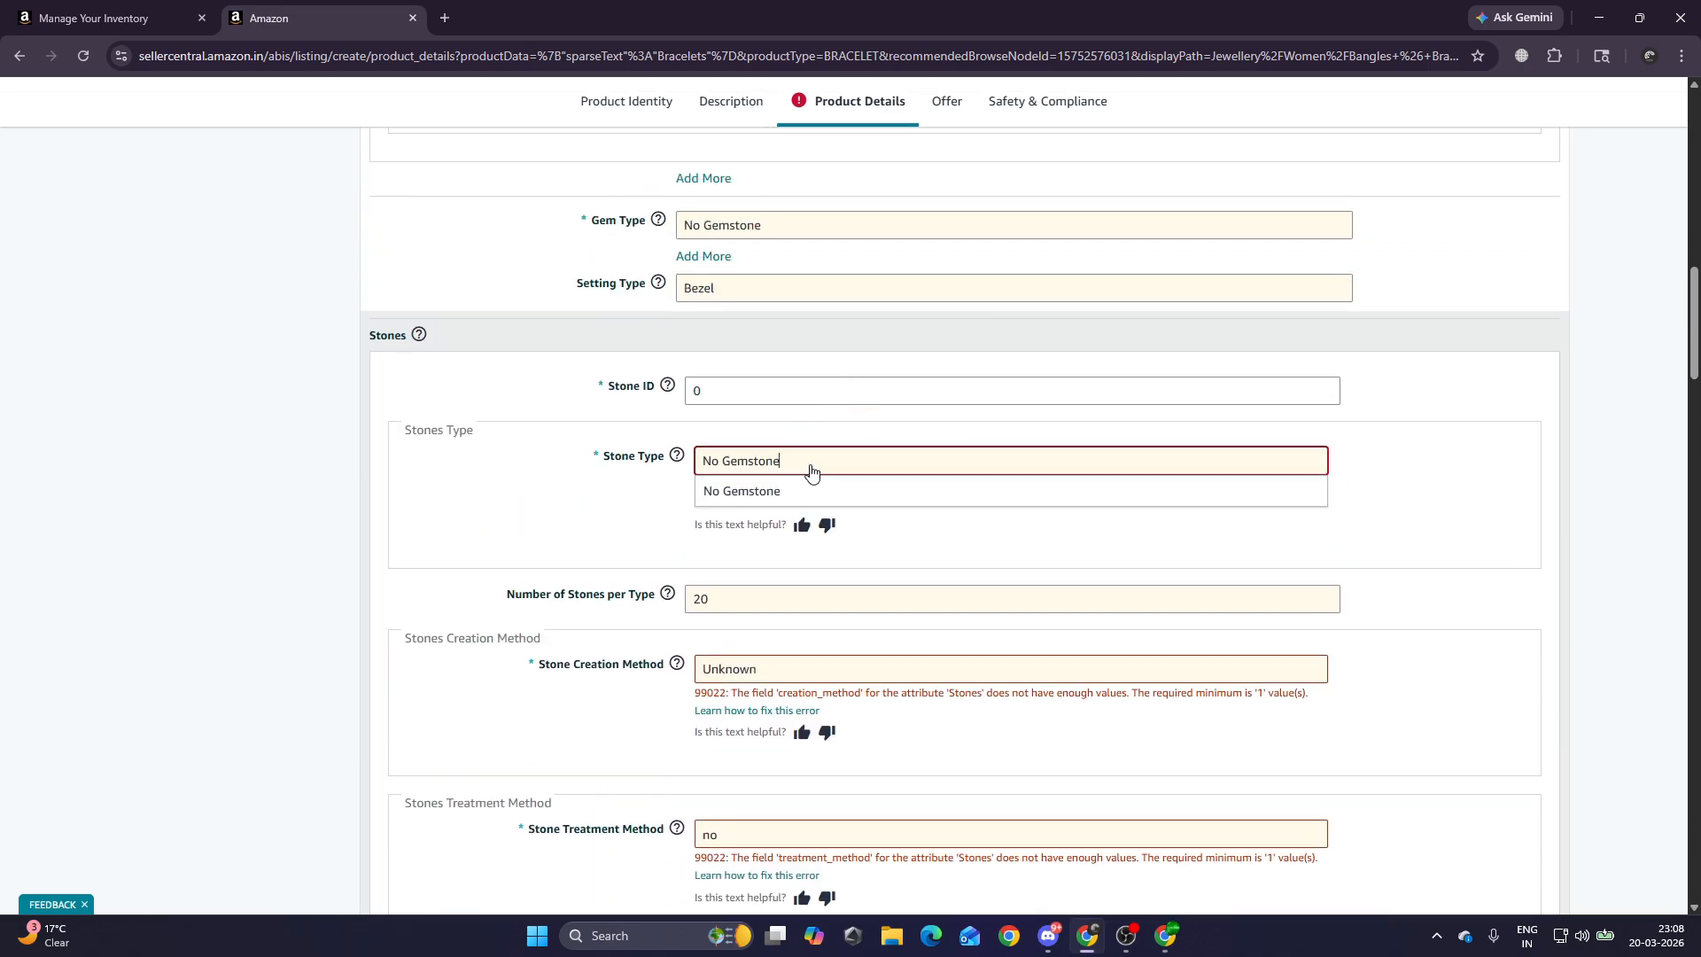
scroll(874, 330, down, 2)
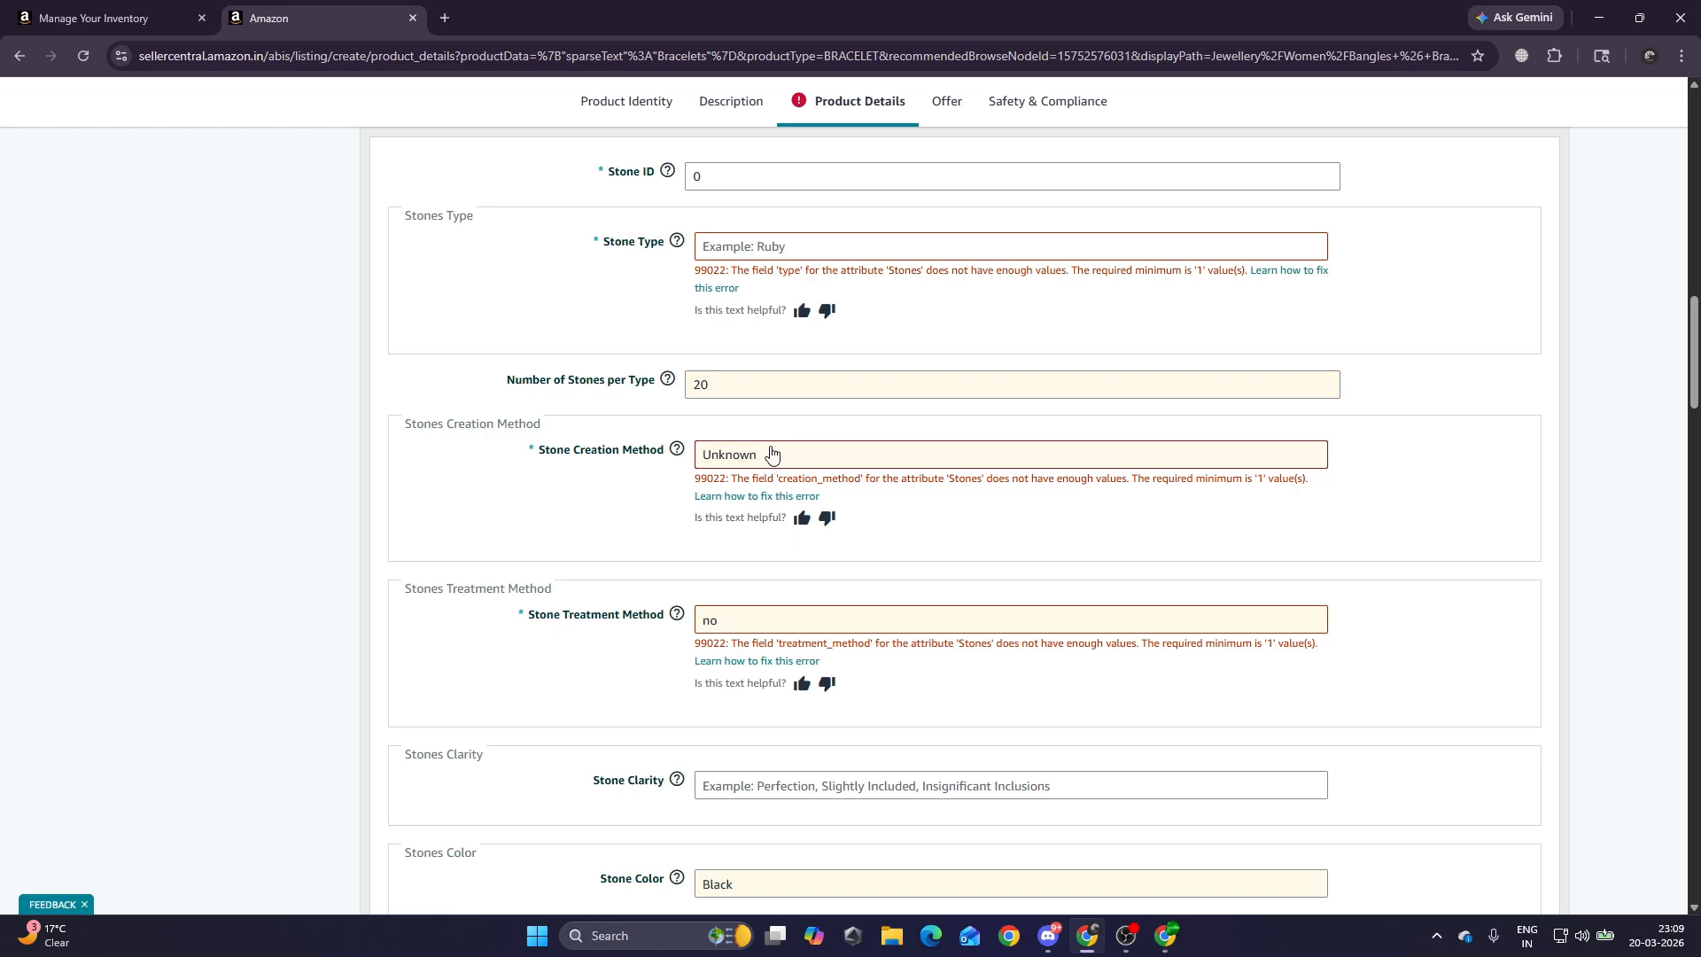
click(652, 399)
Try to submit the bracelet listing and go to the first item that requires attention.
scroll(786, 558, down, 4)
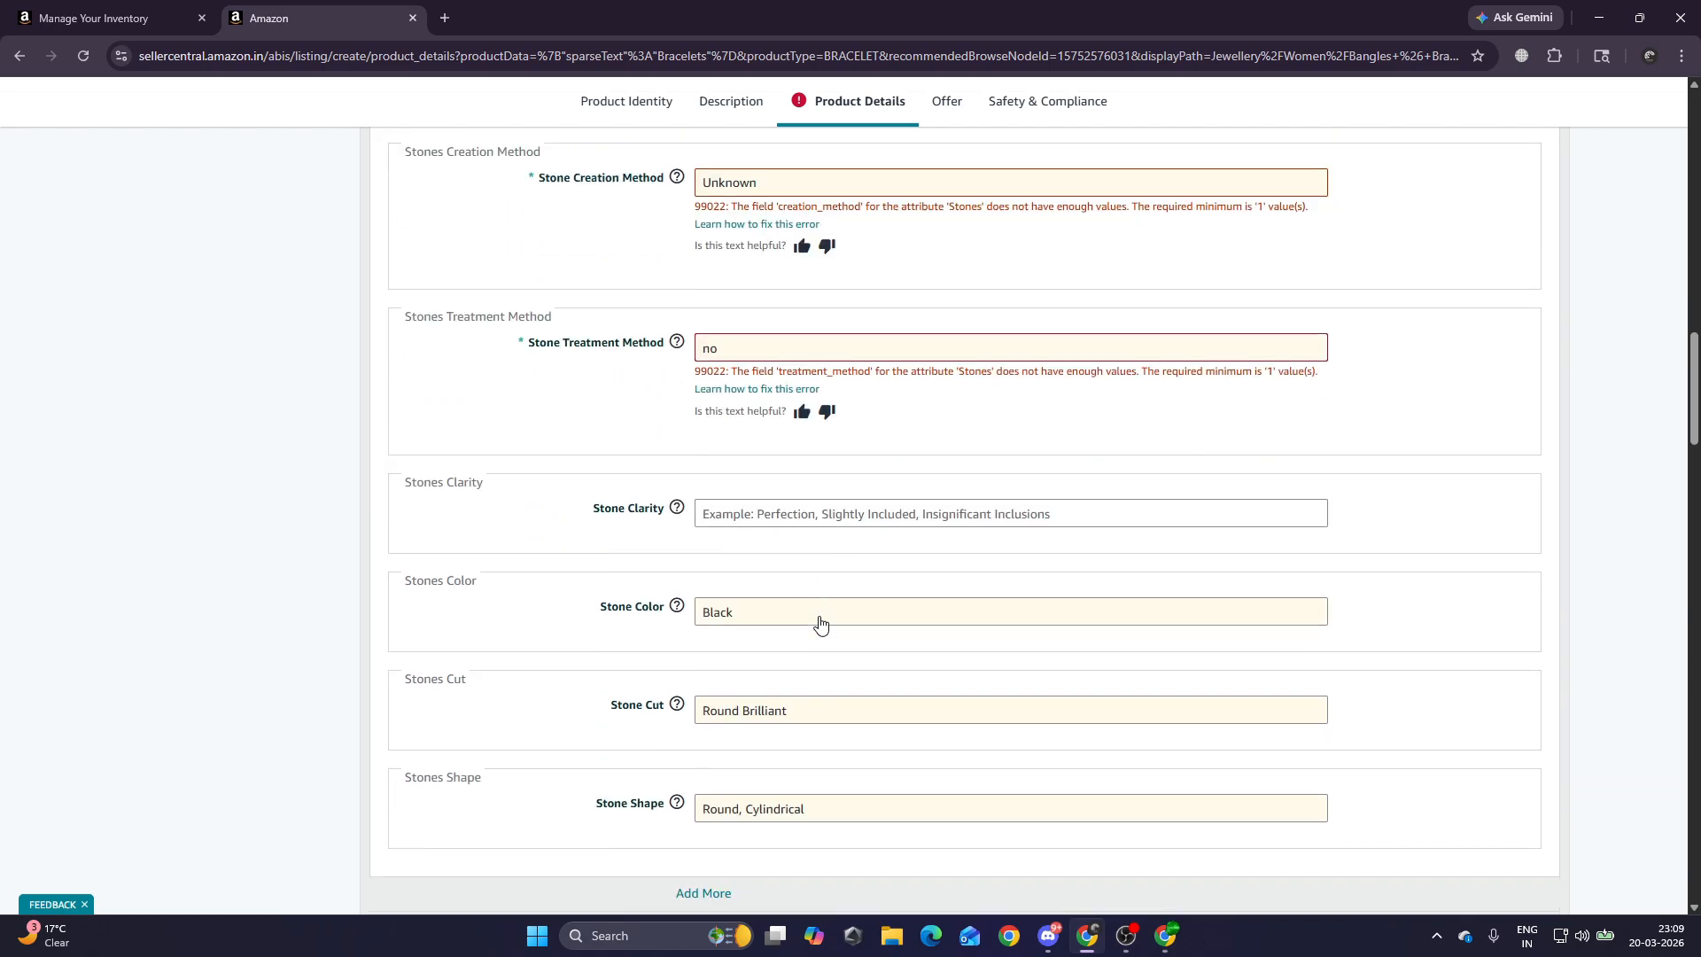
scroll(975, 432, down, 20)
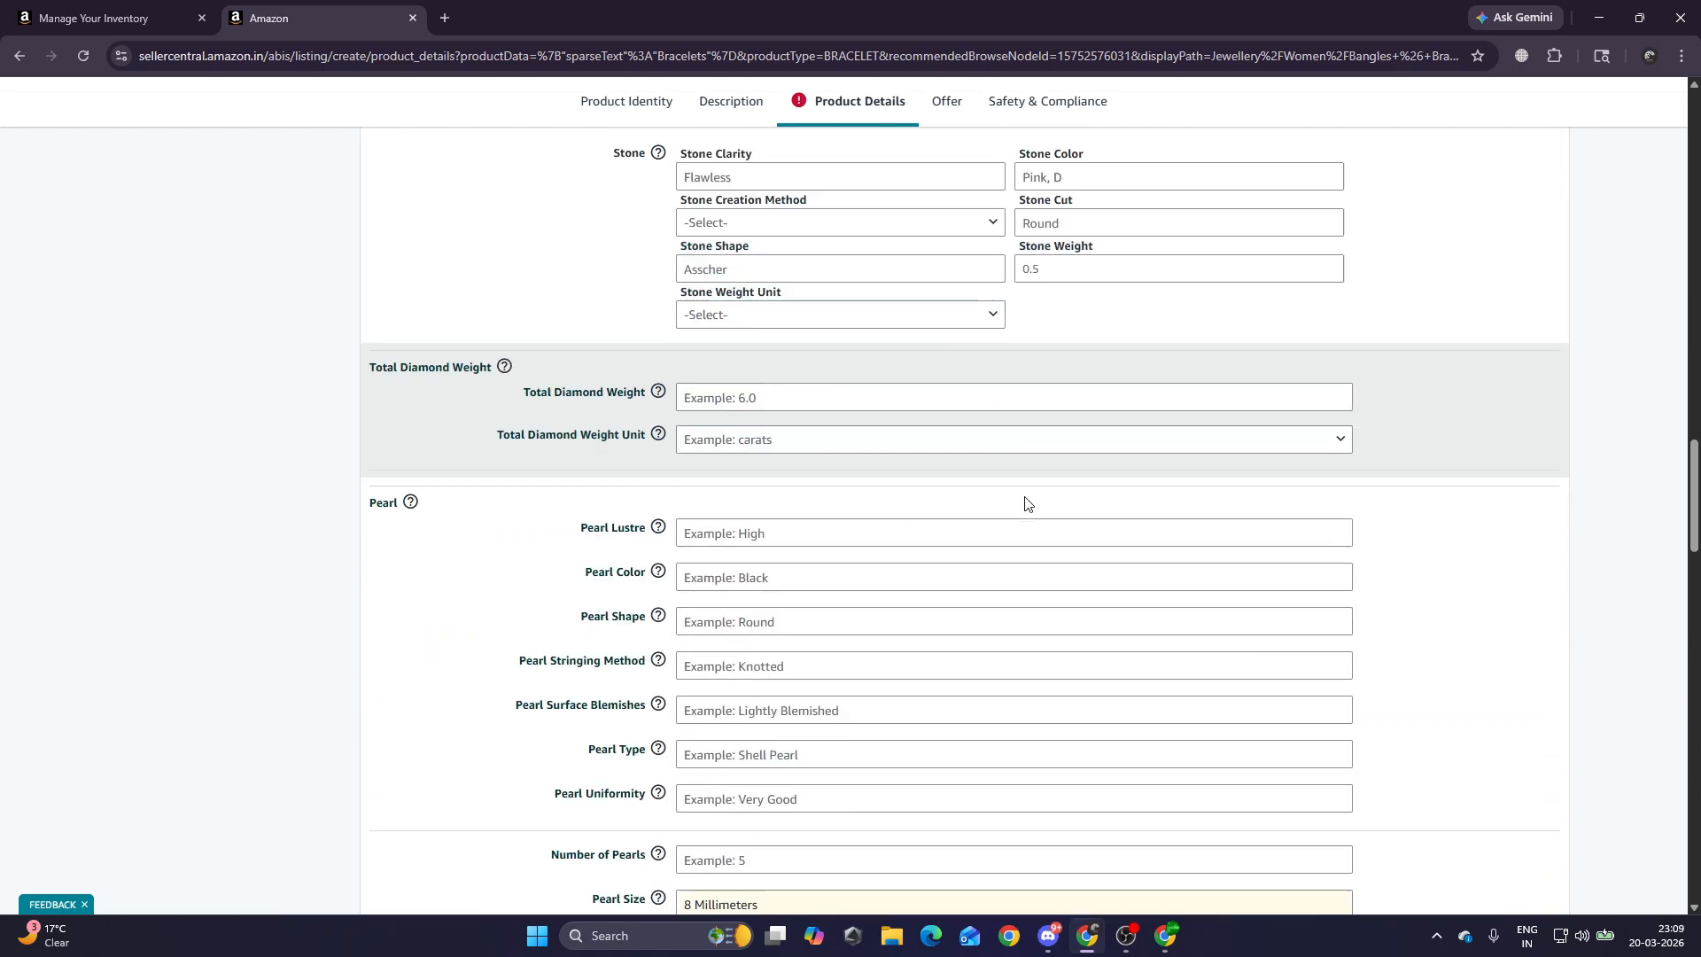
scroll(1338, 711, down, 2)
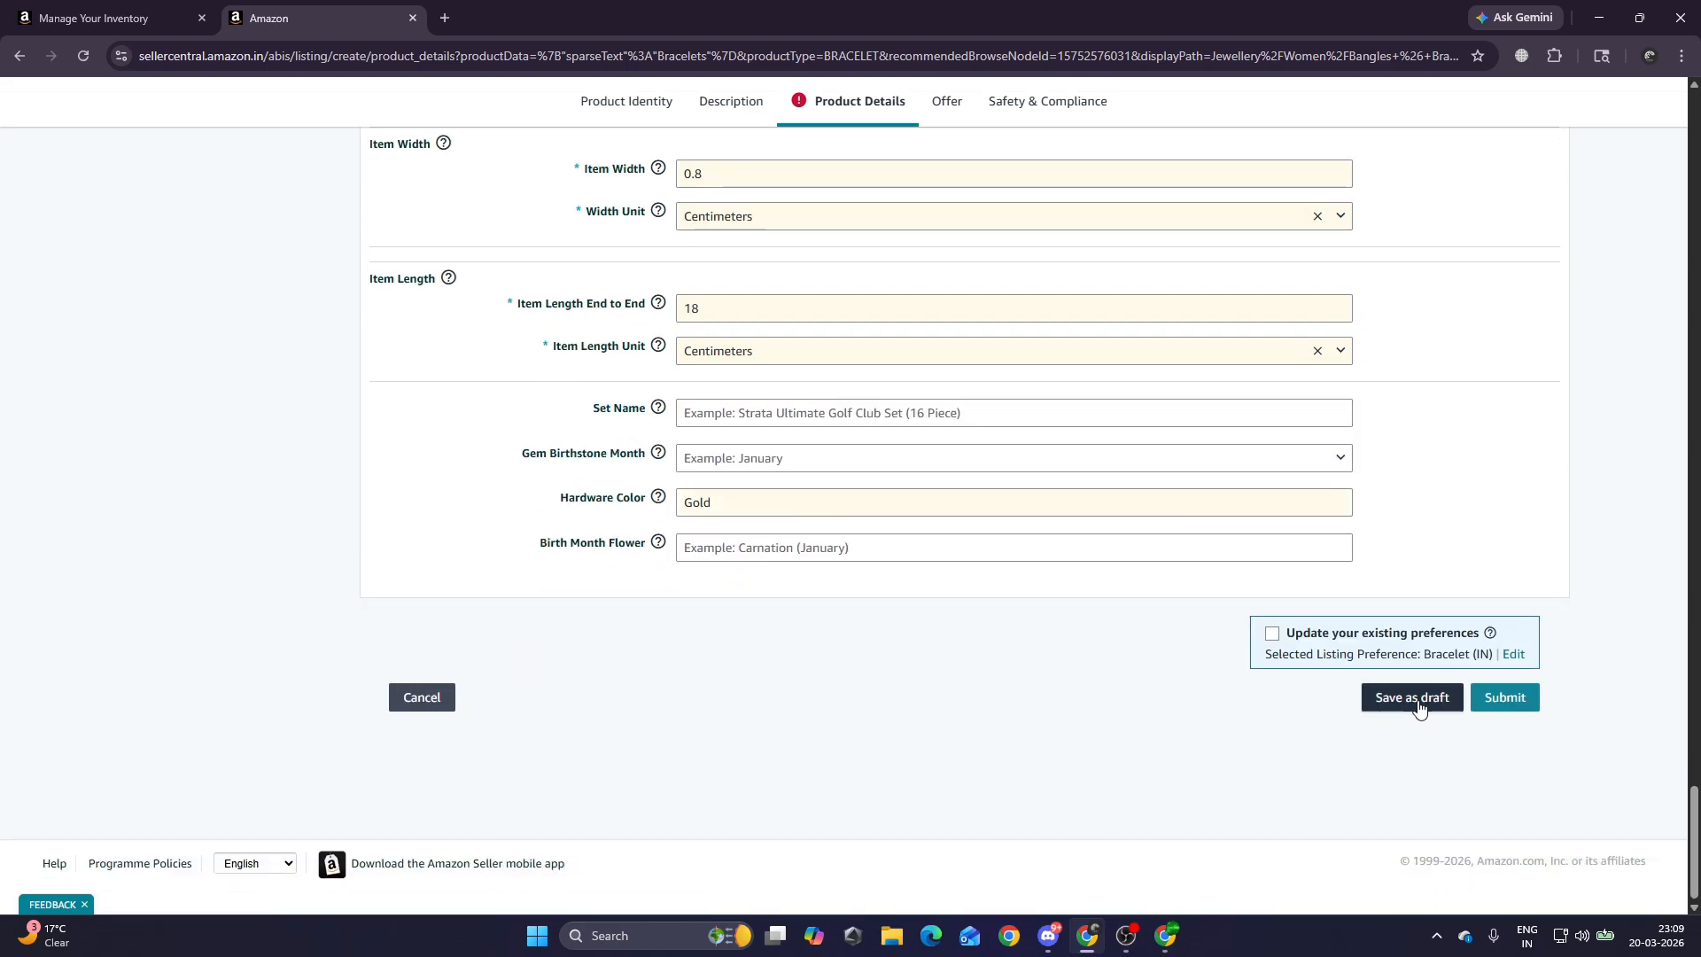
click(1497, 705)
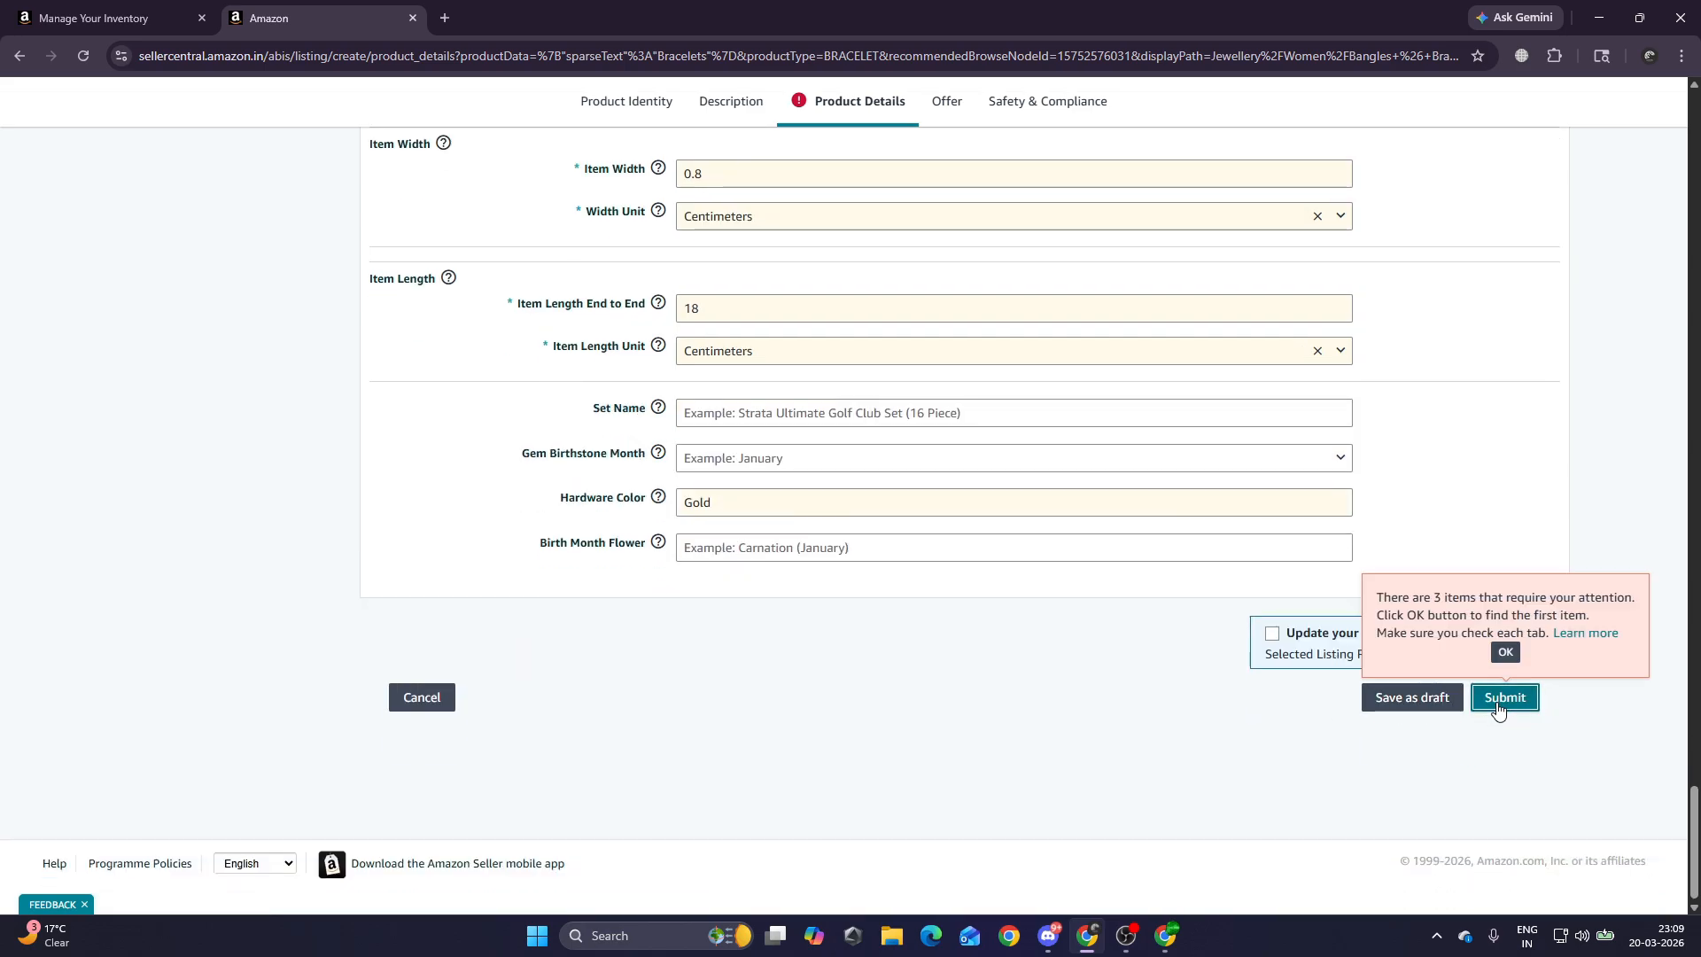
click(1504, 650)
scroll(863, 248, up, 8)
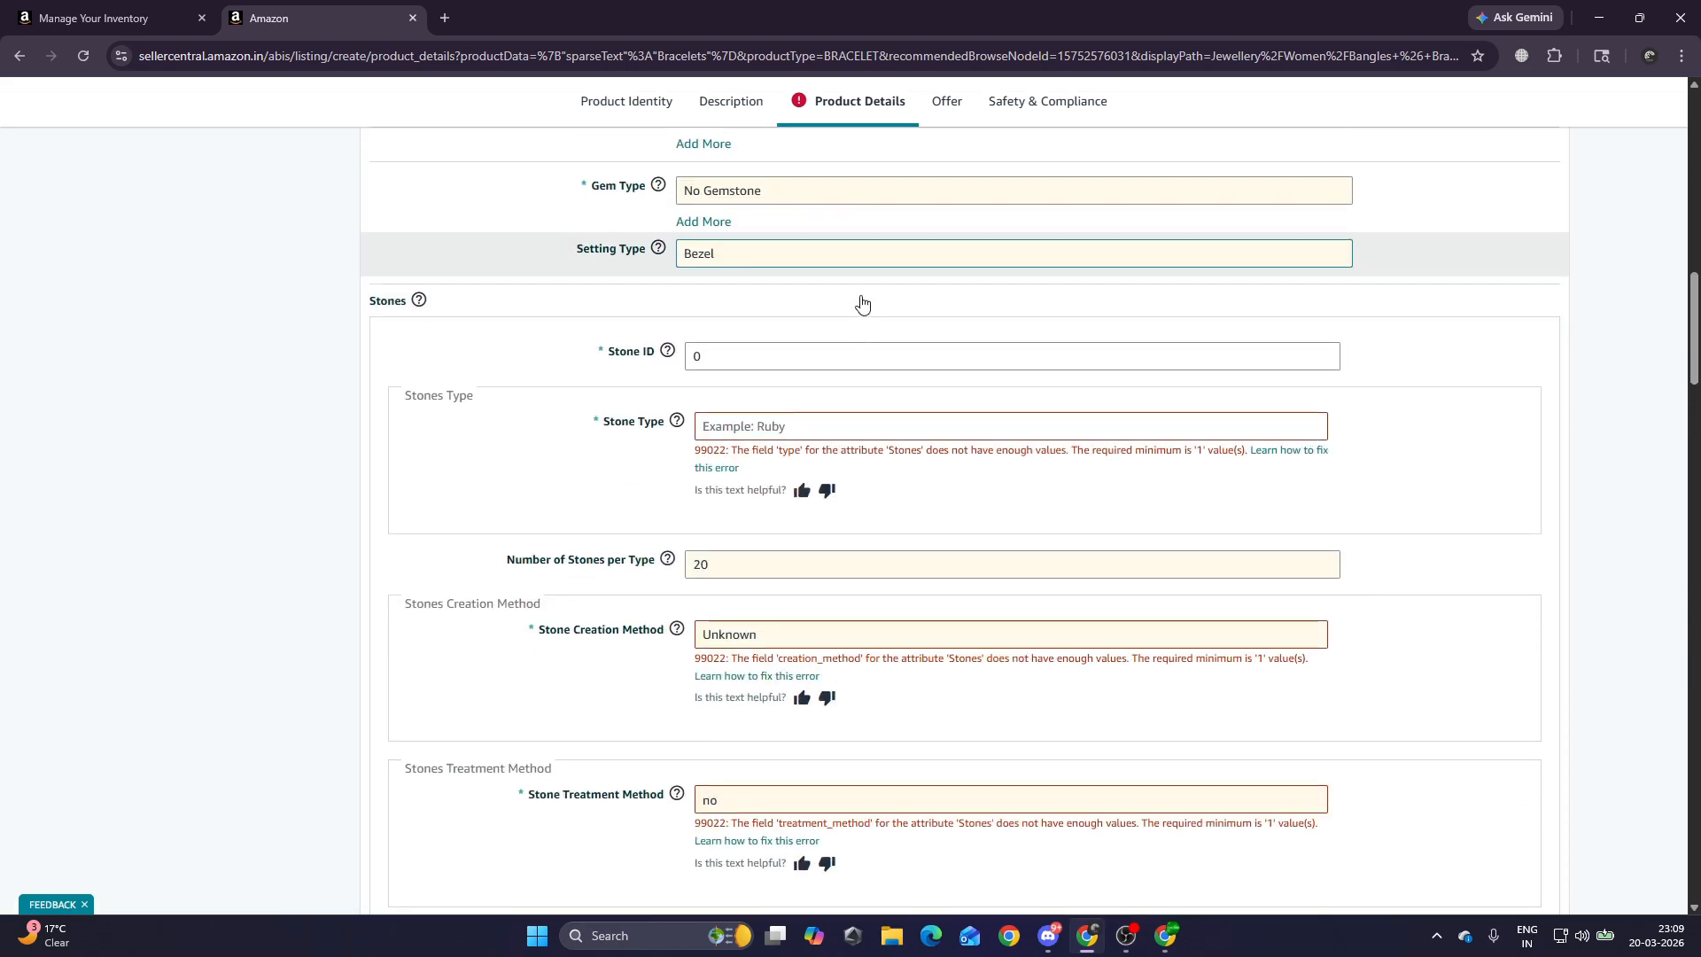
scroll(915, 452, down, 20)
scroll(1383, 615, down, 15)
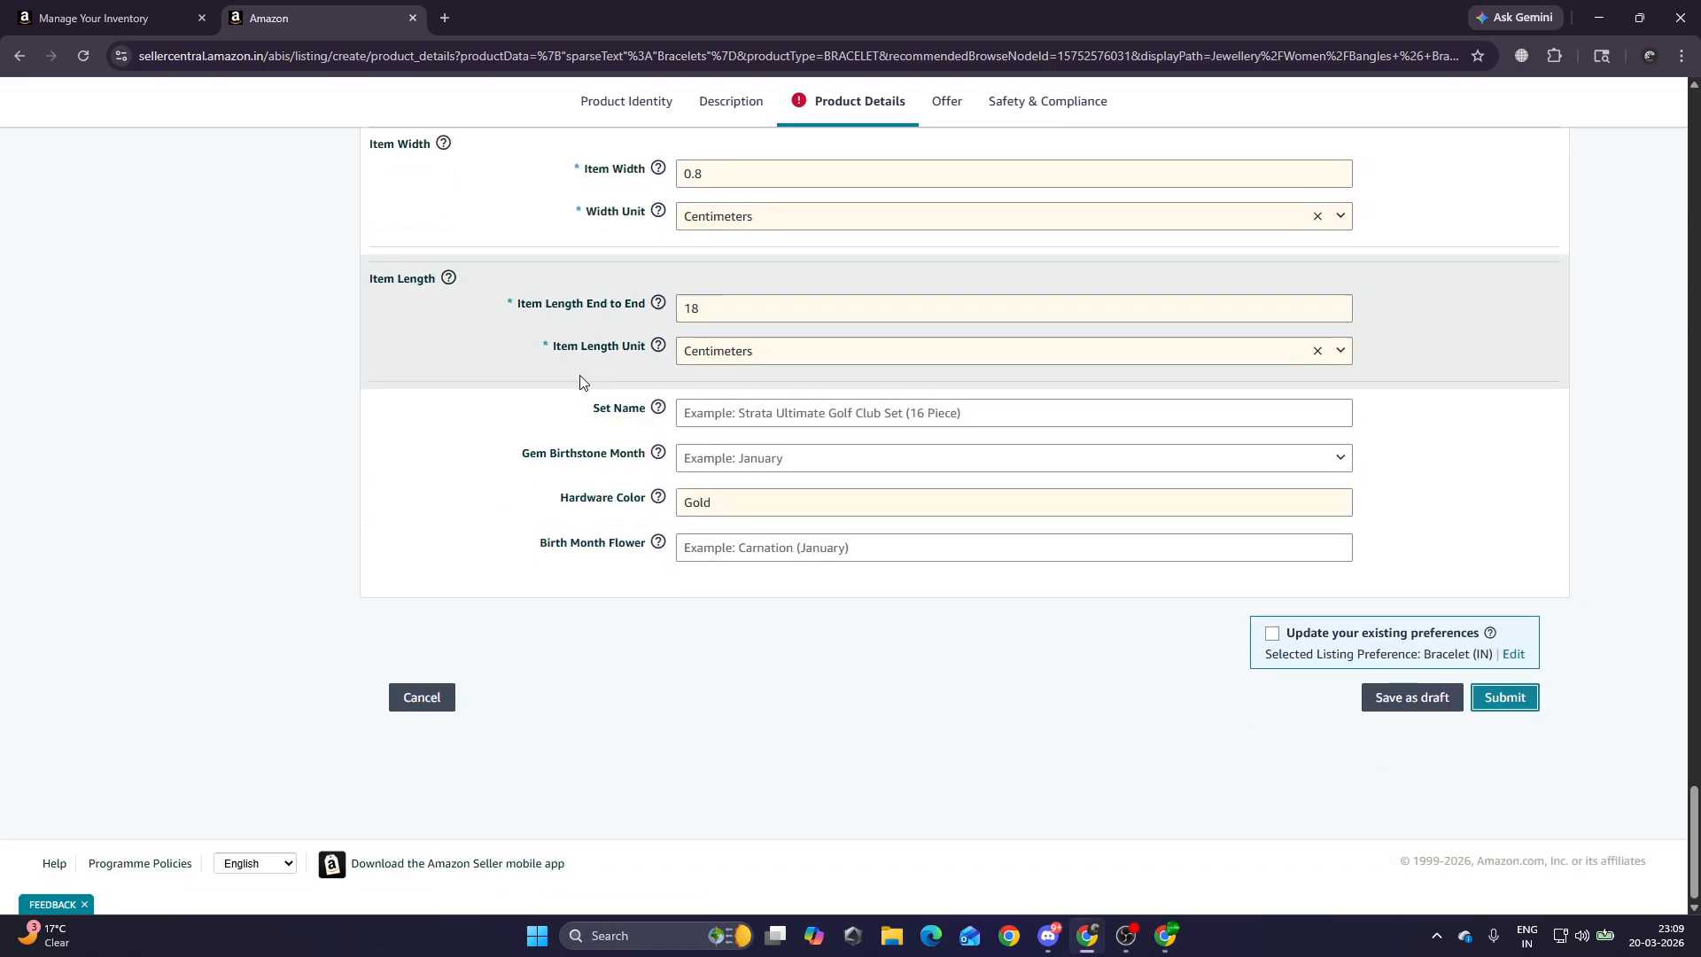
click(657, 453)
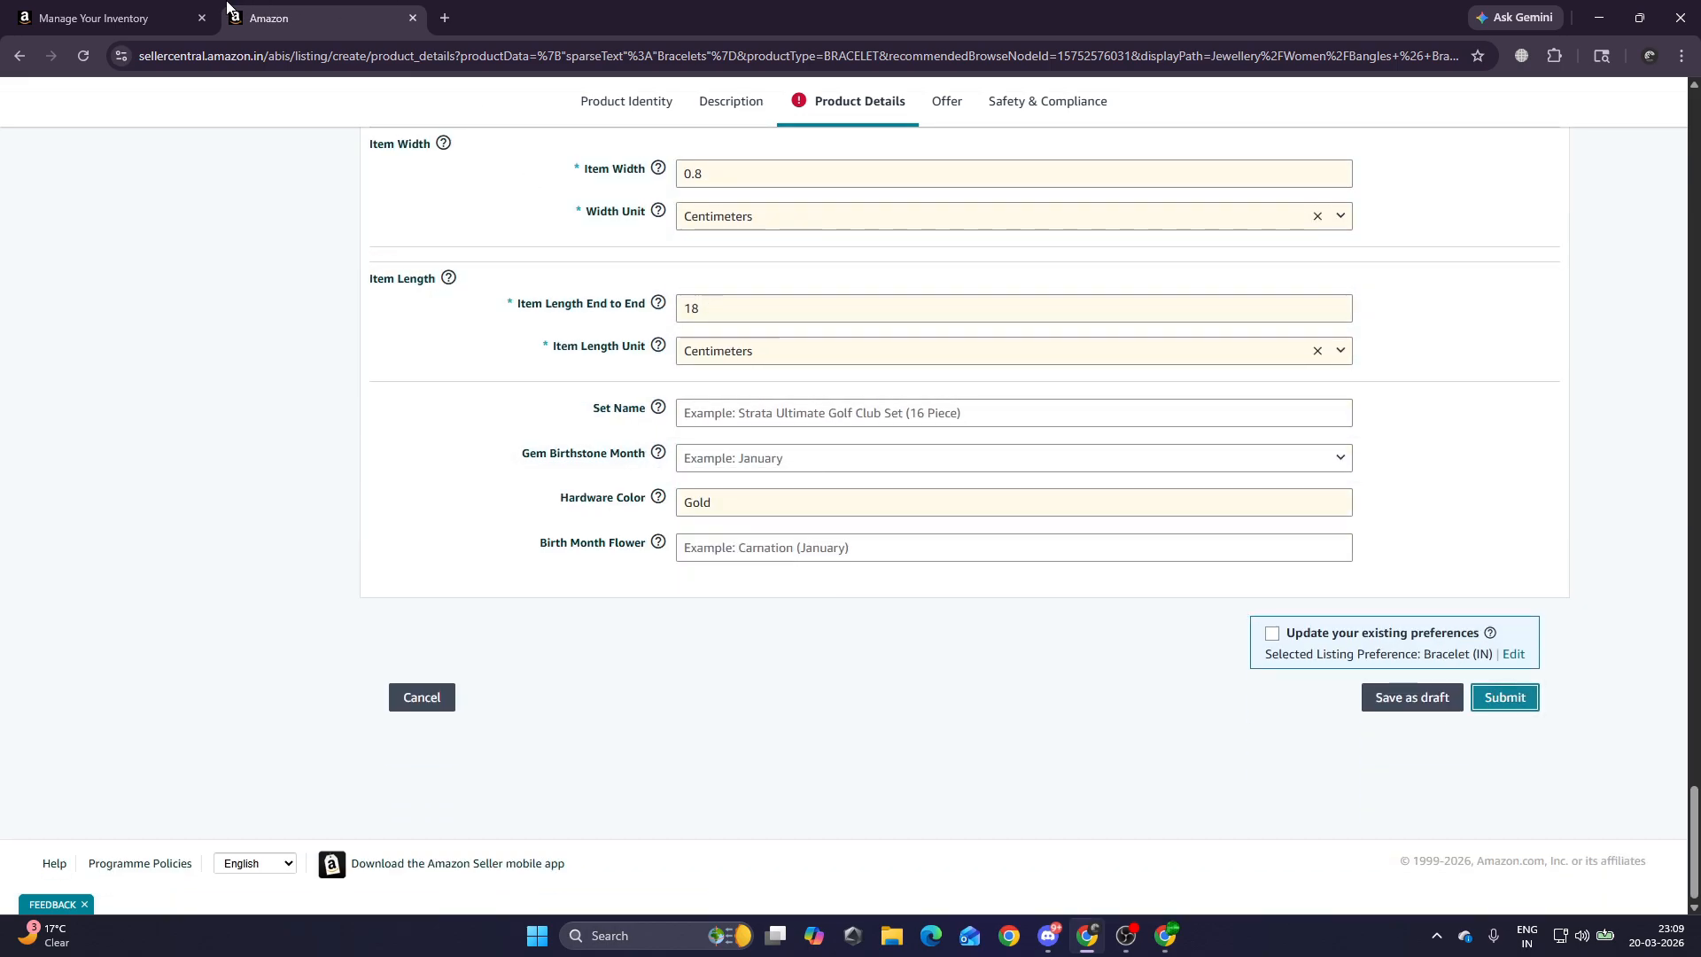
Return to the inventory list, view the live product page of the "jai guruji beaclates pack of 4" listing, and close that page.
click(162, 13)
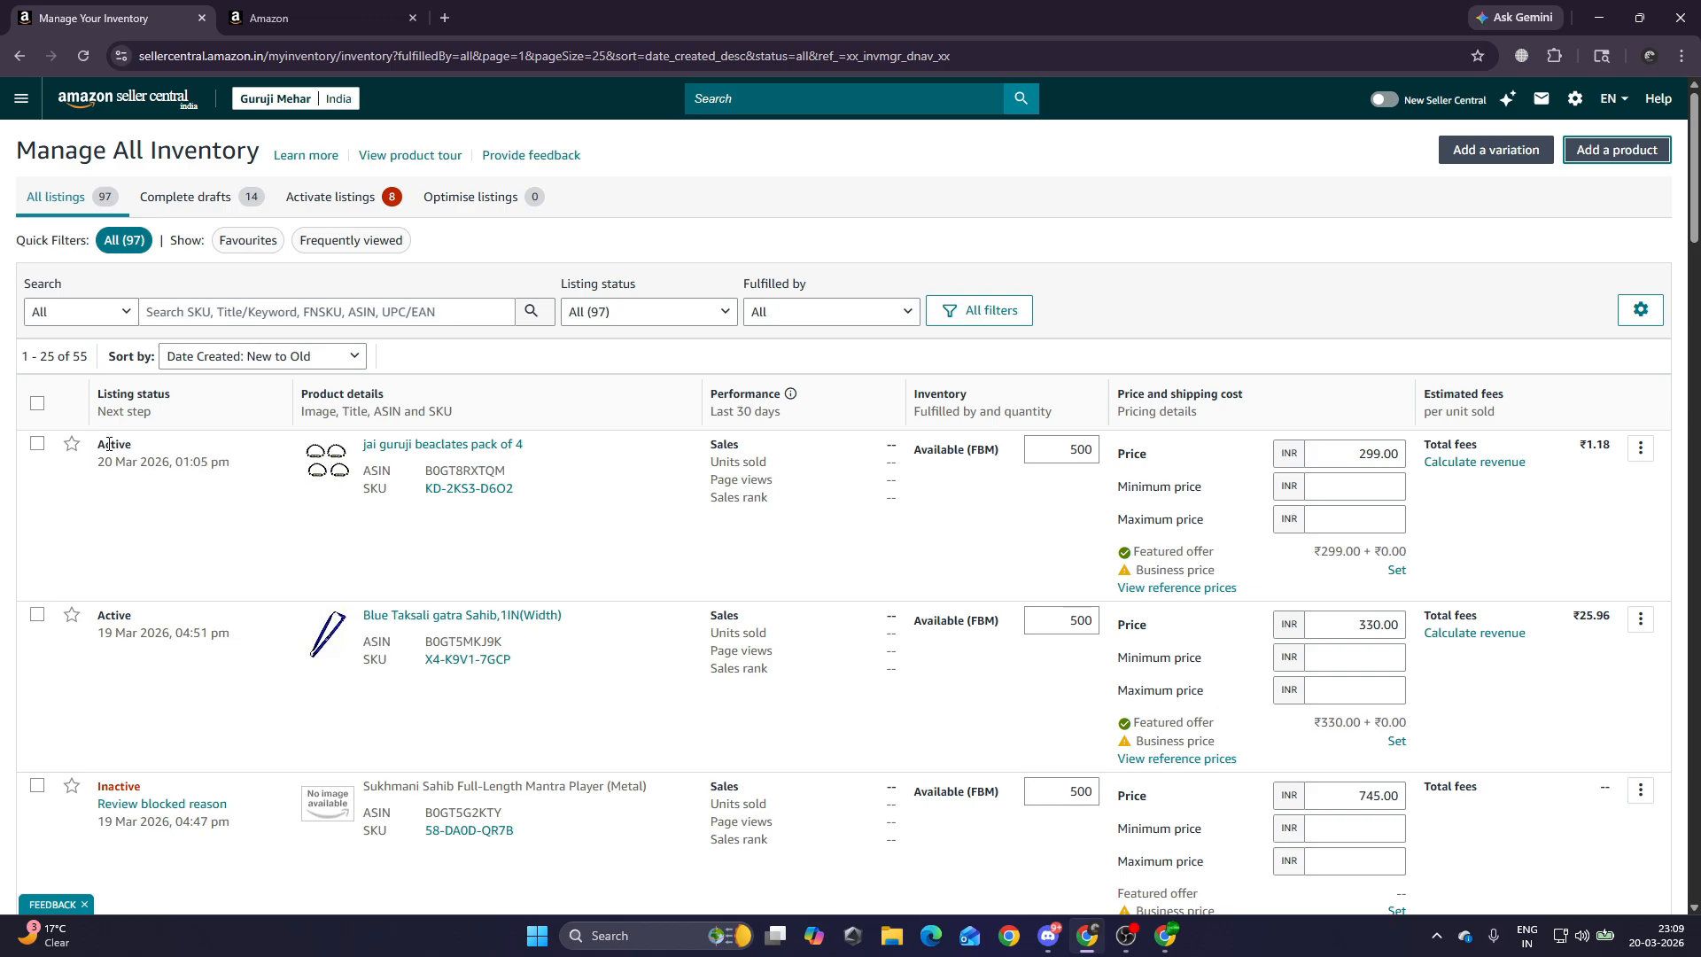
drag(109, 444, 142, 448)
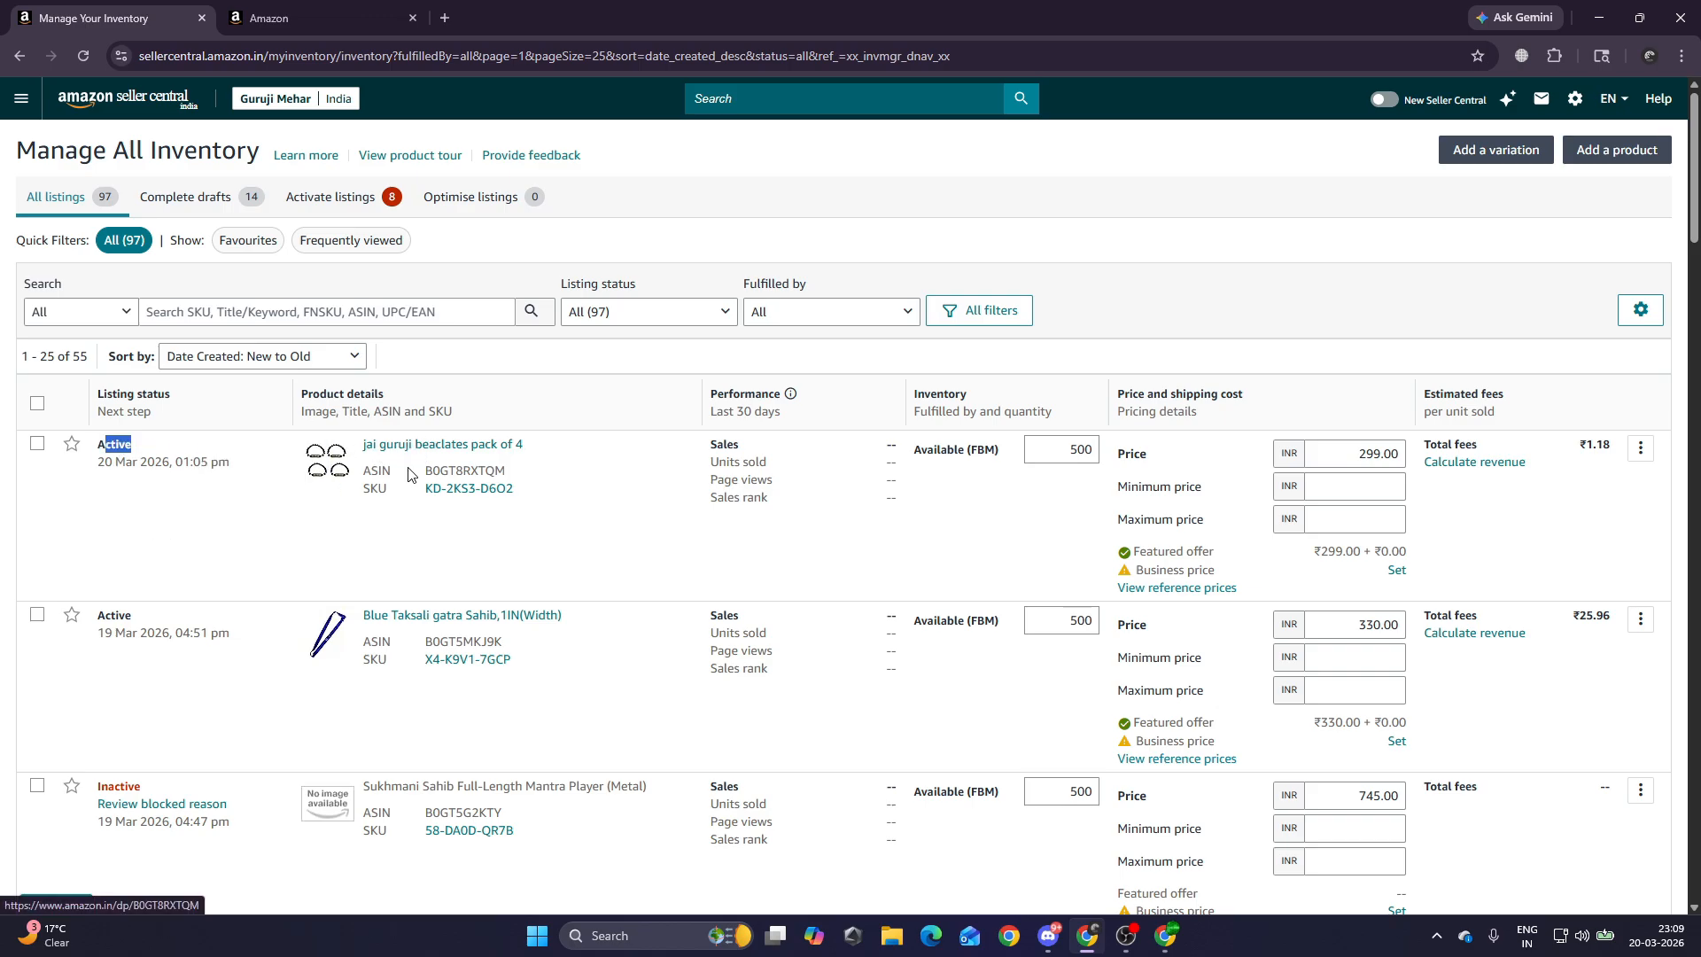
click(459, 444)
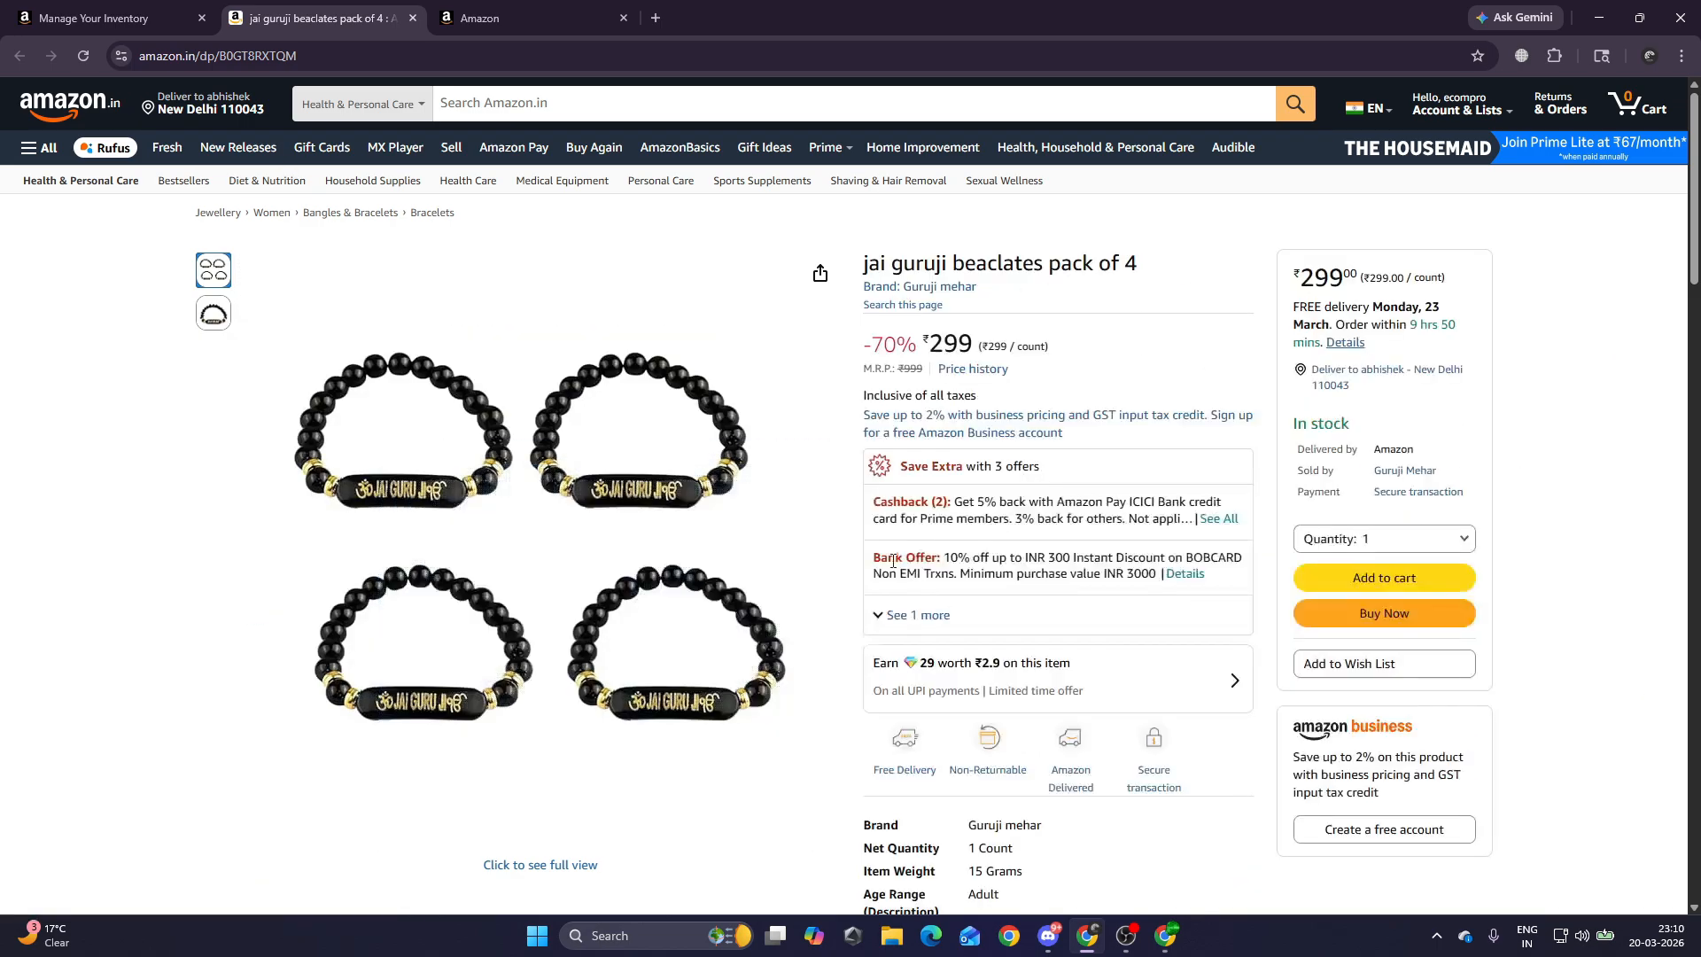
mouse_move(566, 470)
click(413, 18)
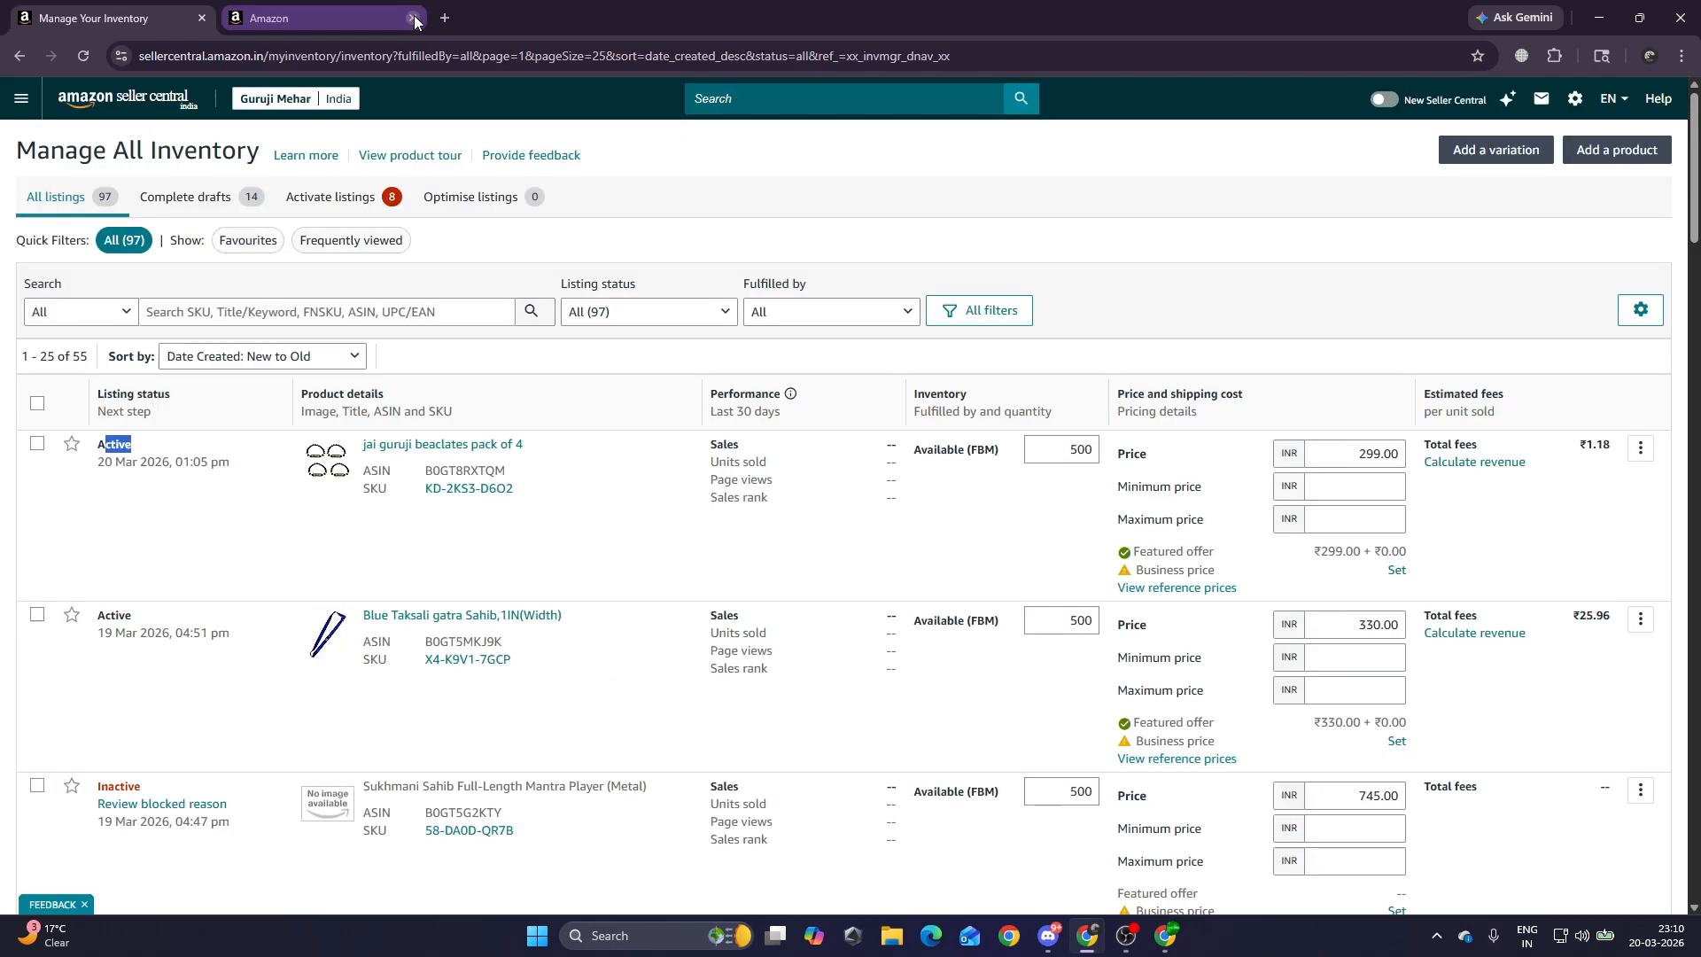